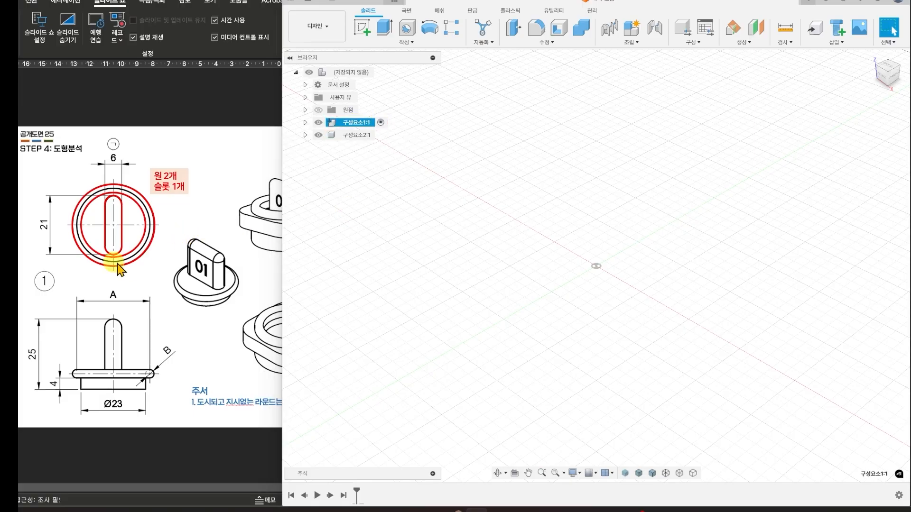
- Start a new sketch on the horizontal XY plane of the first component, seen from above
left_click(363, 27)
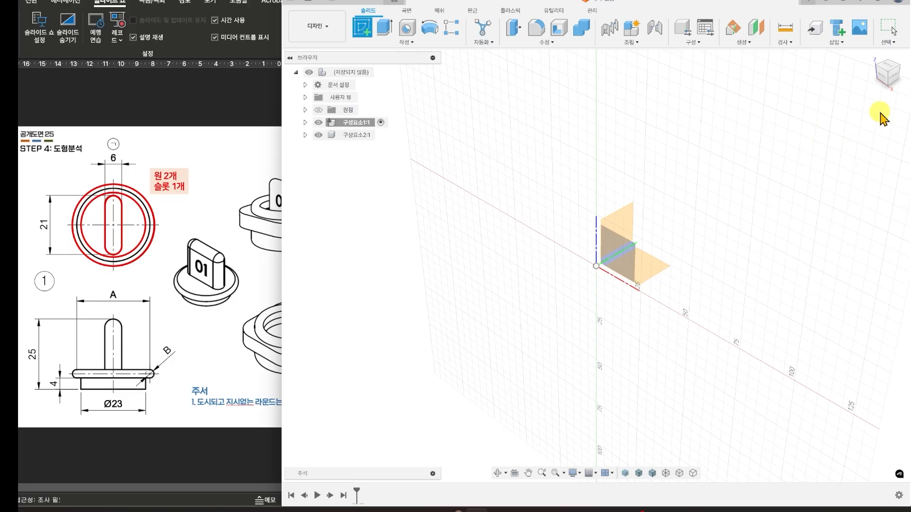
left_click(888, 70)
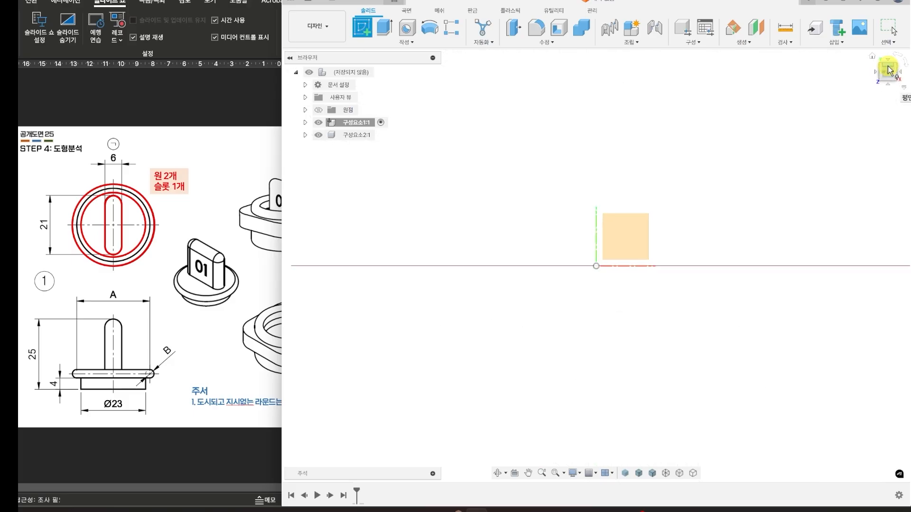
left_click(631, 240)
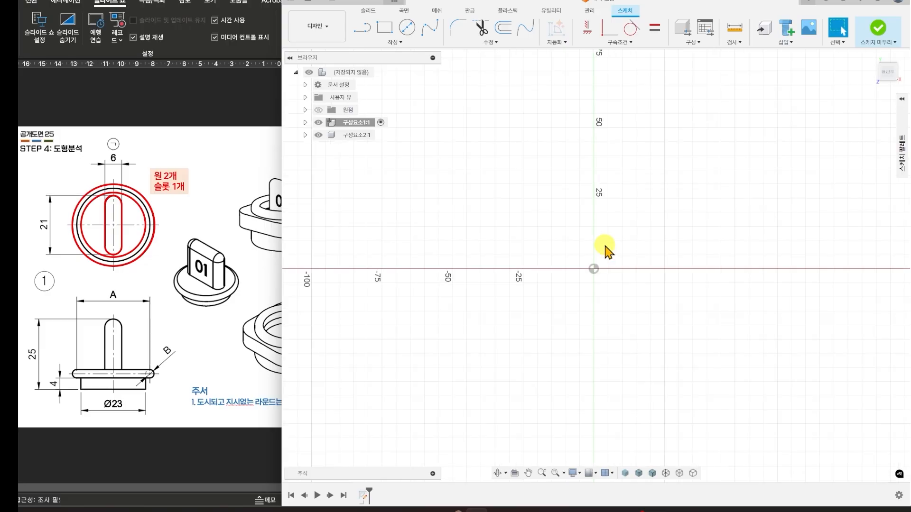
- Sketch a horizontal center-to-center slot just above the origin, about 23.6 mm between centers and about 10.1 mm wide
scroll(606, 246, "up", 3)
middle_click_drag(622, 324, 632, 294)
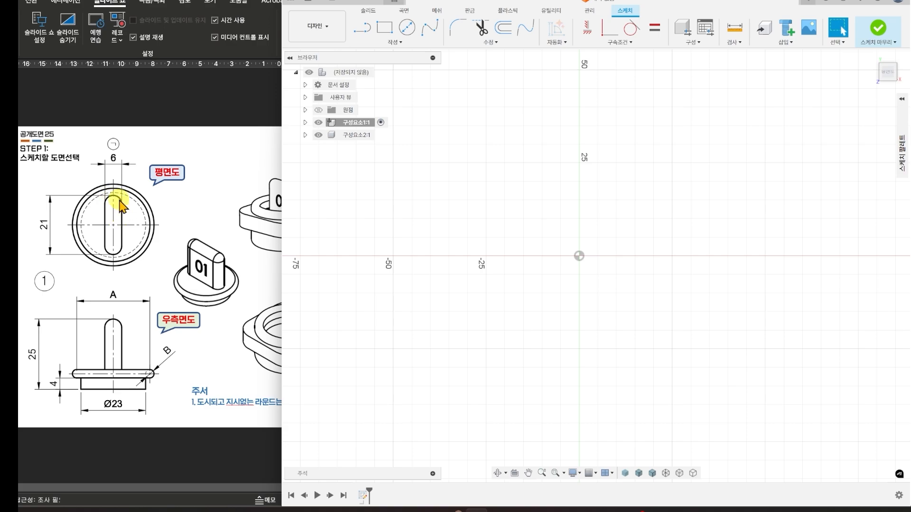
left_click(396, 43)
mouse_move(404, 122)
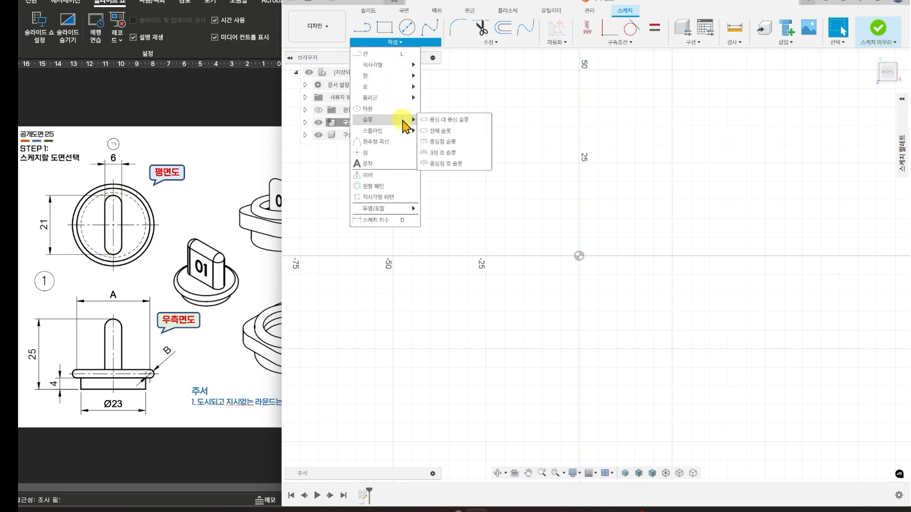
left_click(445, 120)
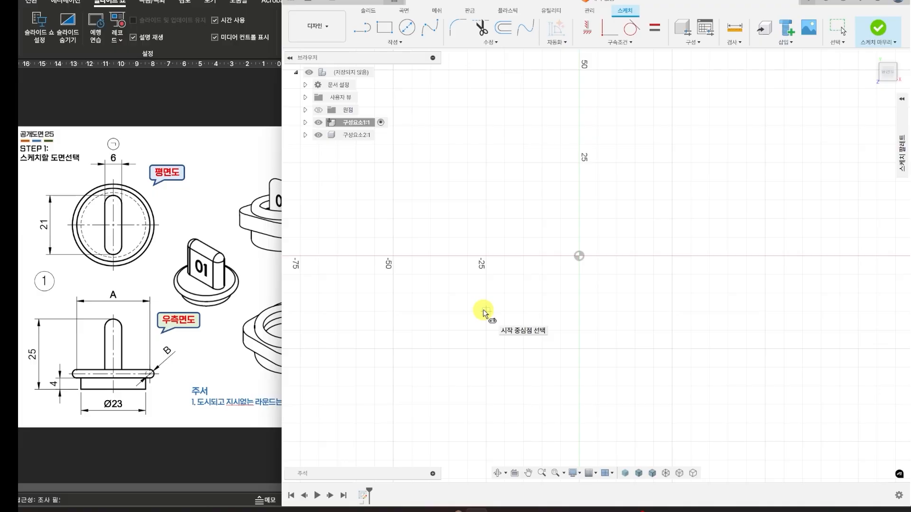
left_click(542, 219)
left_click(629, 219)
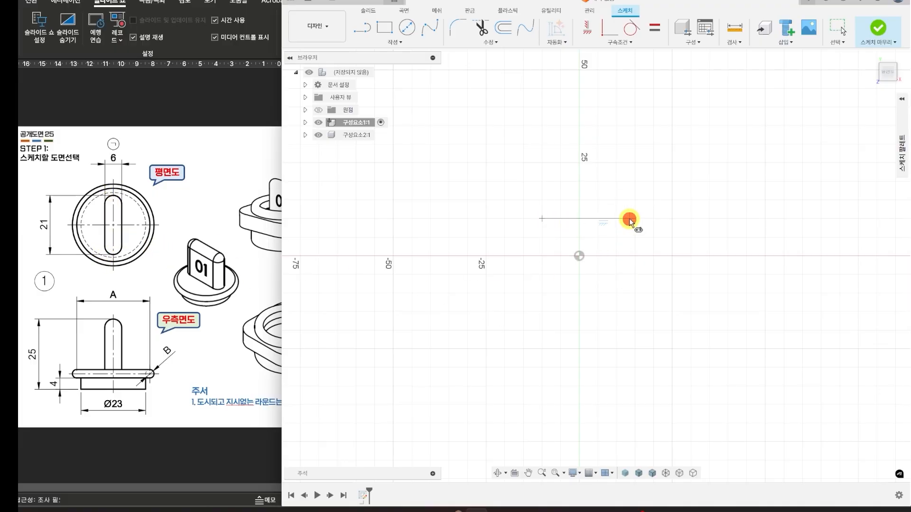
left_click(630, 237)
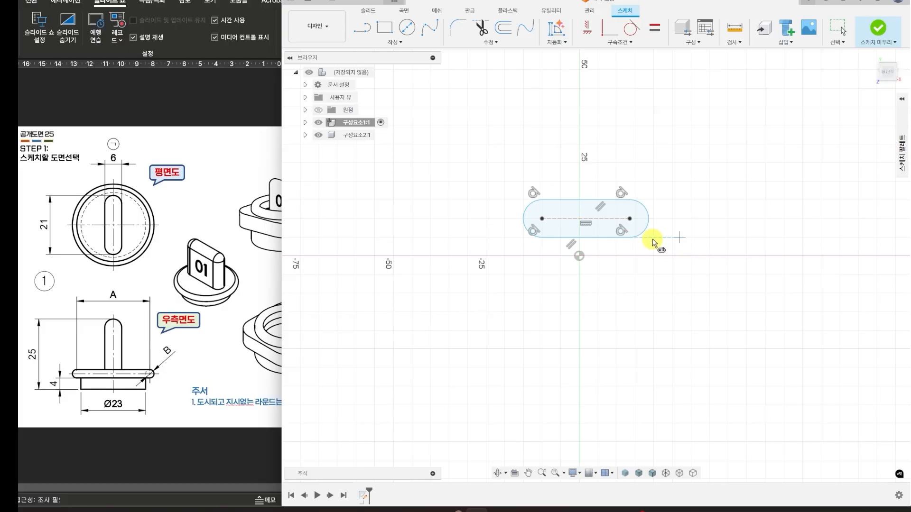
- Center the slot on the origin with a midpoint constraint between its centerline and the origin point
left_click(623, 44)
left_click(607, 131)
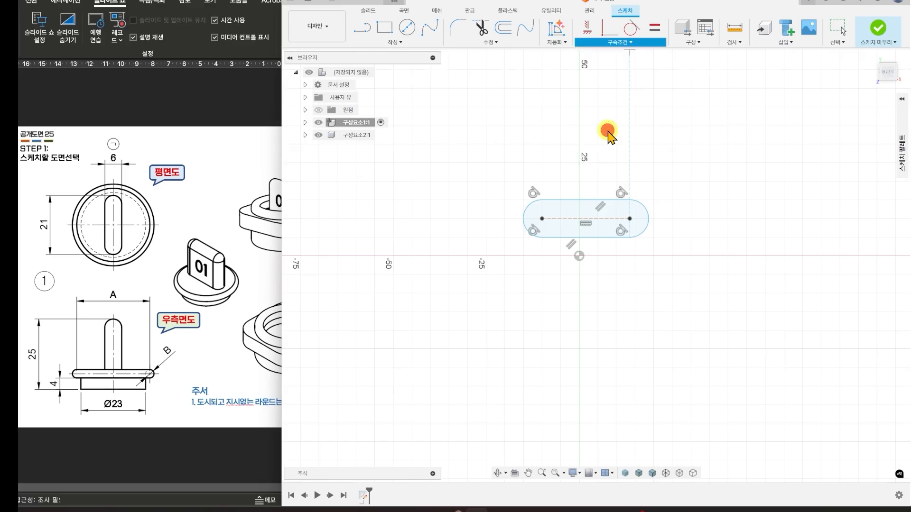
left_click(592, 219)
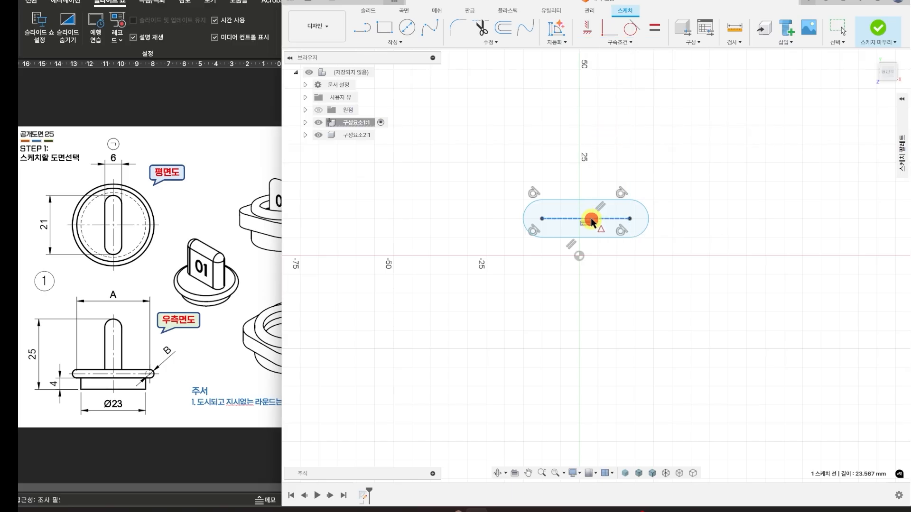
left_click(579, 257)
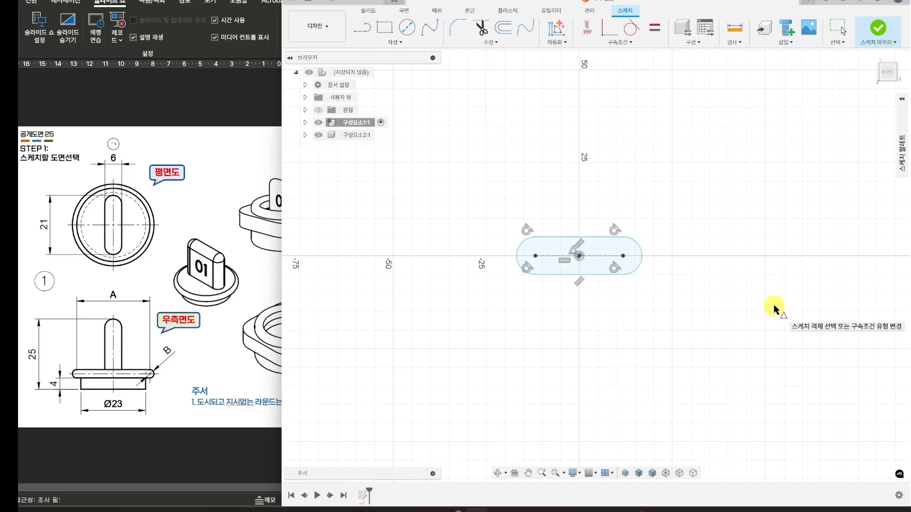
- Try dimensioning the slot's center-to-center distance with the expression 21-6, and undo that dimension
left_click(407, 44)
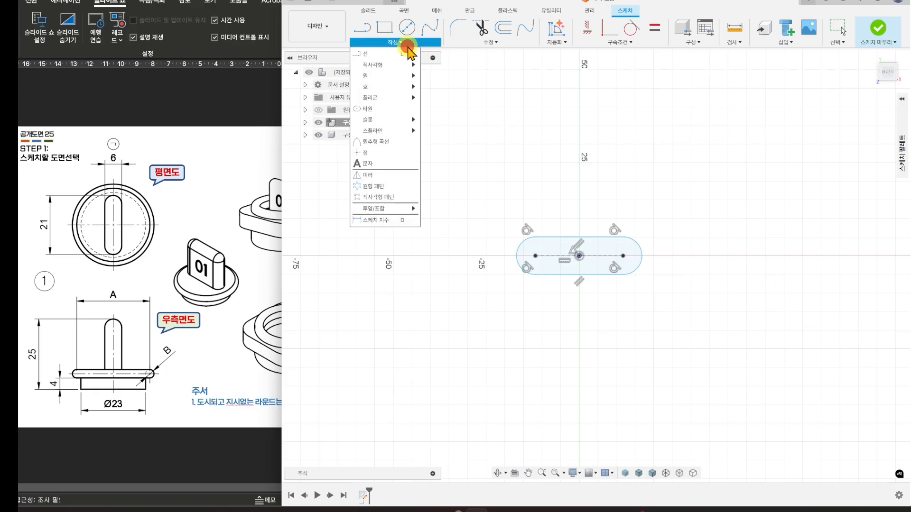
left_click(375, 221)
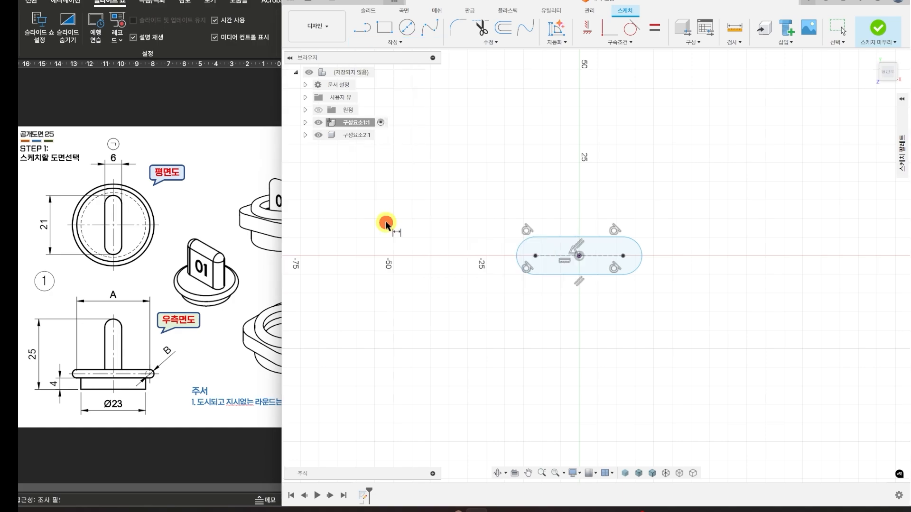
left_click(600, 255)
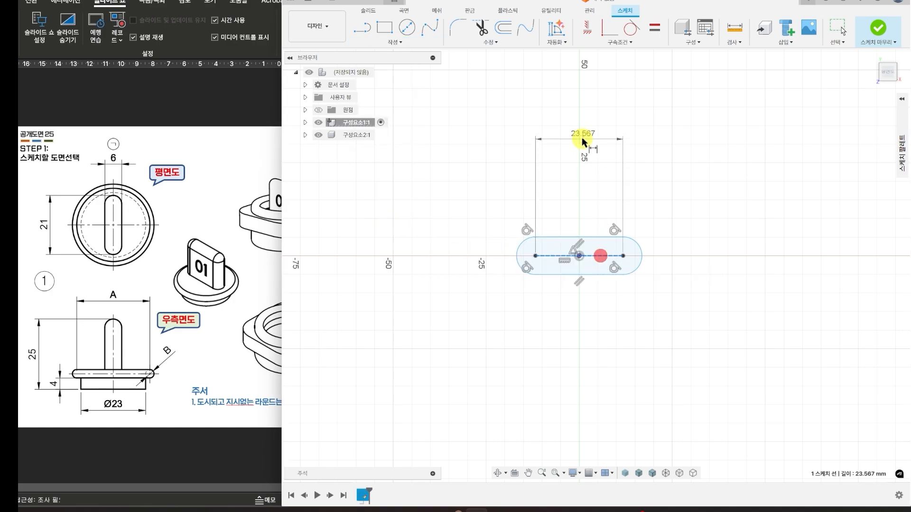
left_click(583, 135)
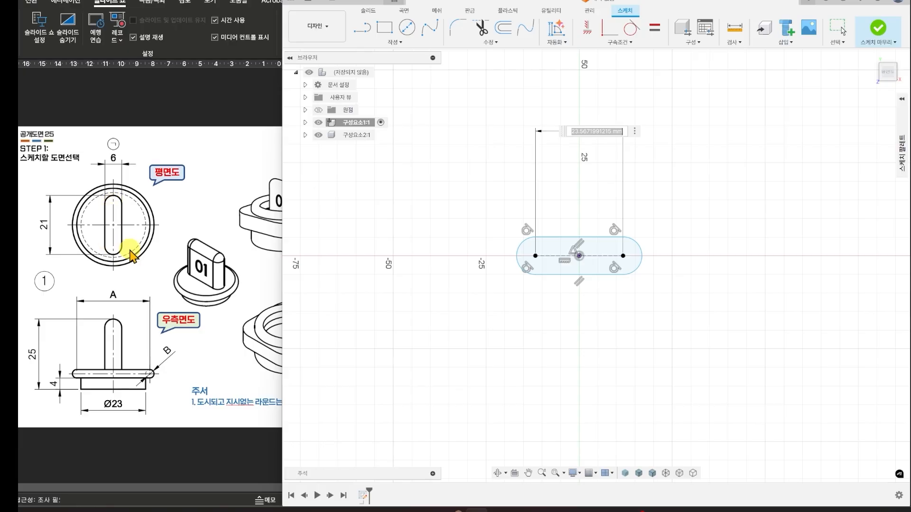
type("21-6")
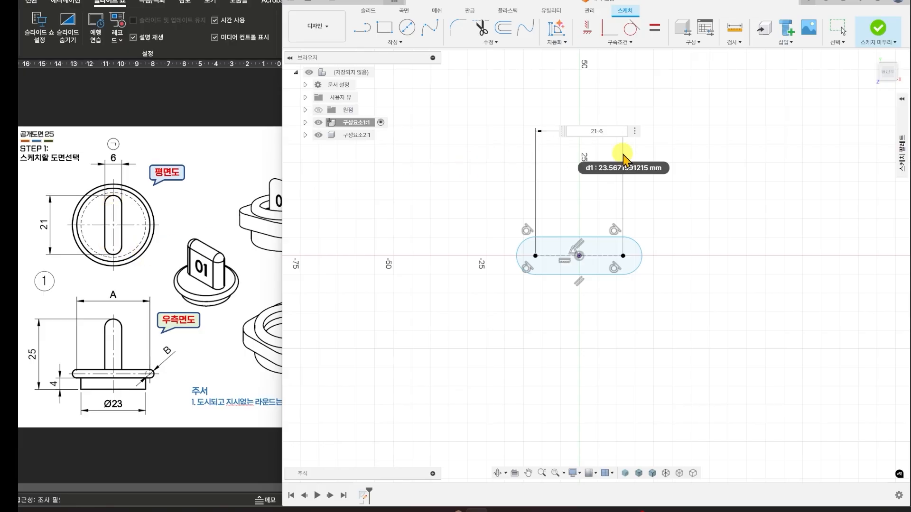
key("Return")
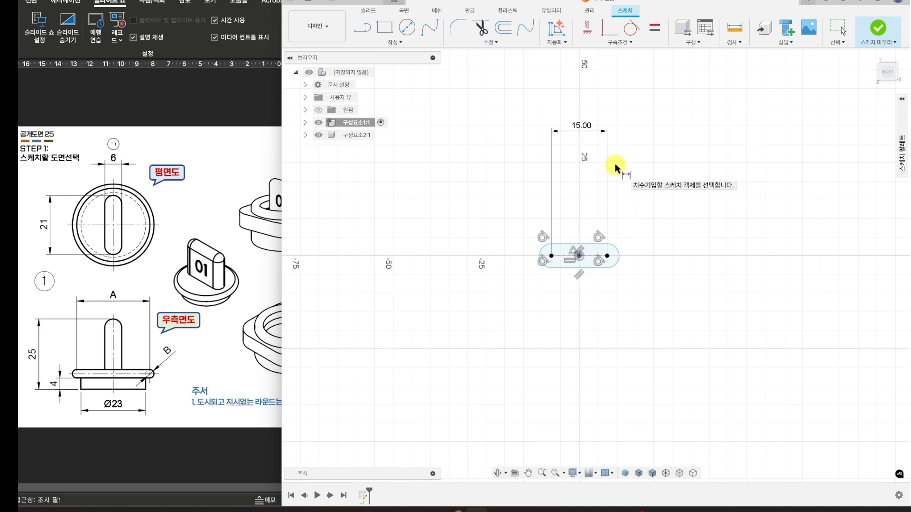
left_click(351, 4)
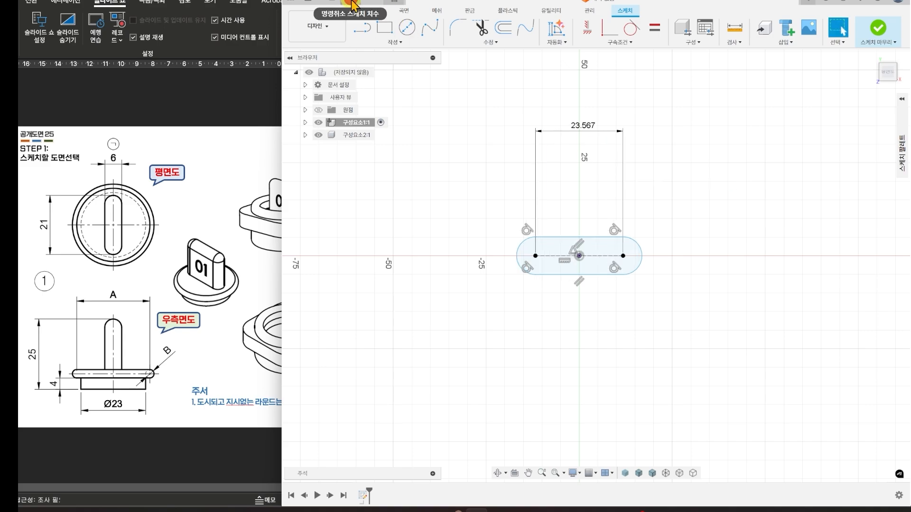
left_click(352, 4)
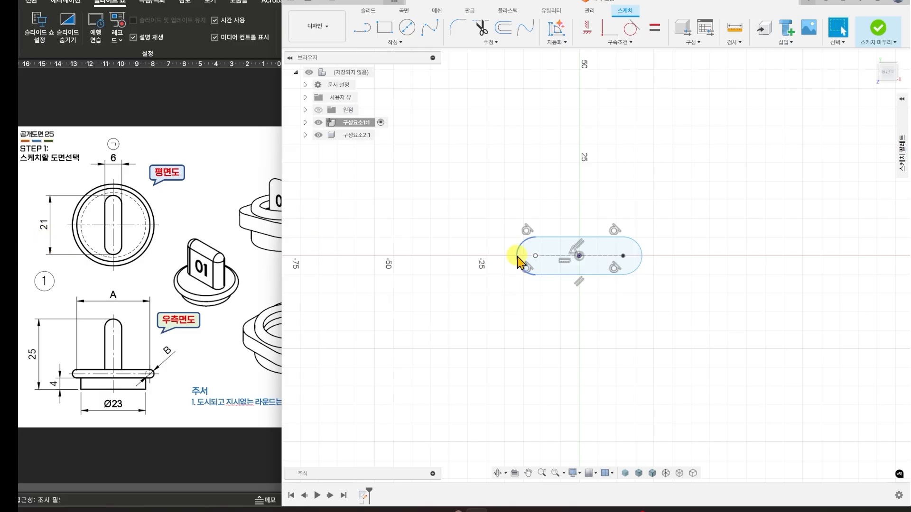
- Dimension the slot's overall length between the tangents of its two end arcs as 21 mm, using the arc tangent pick option
left_click(394, 42)
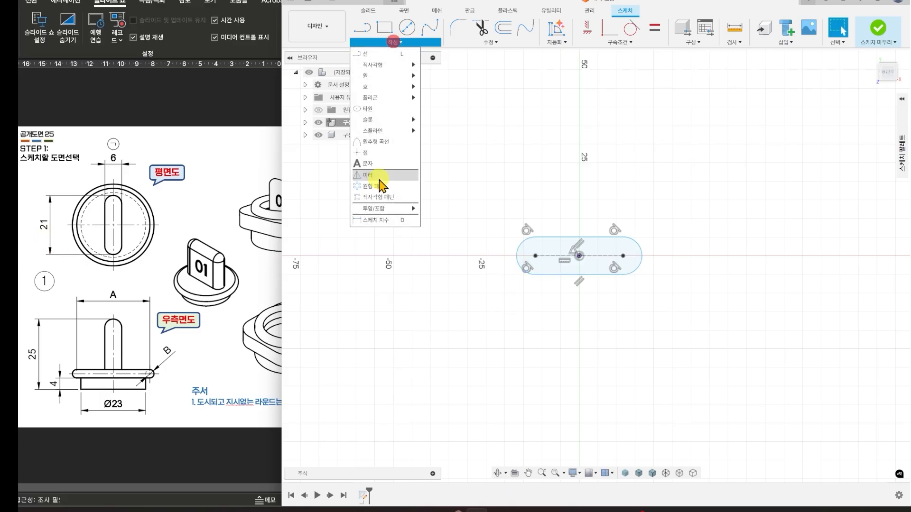
left_click(385, 222)
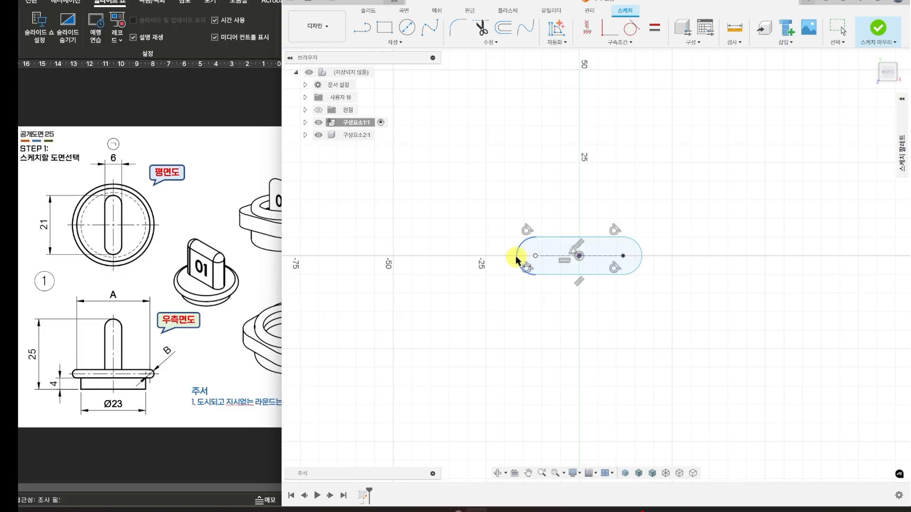
right_click(502, 299)
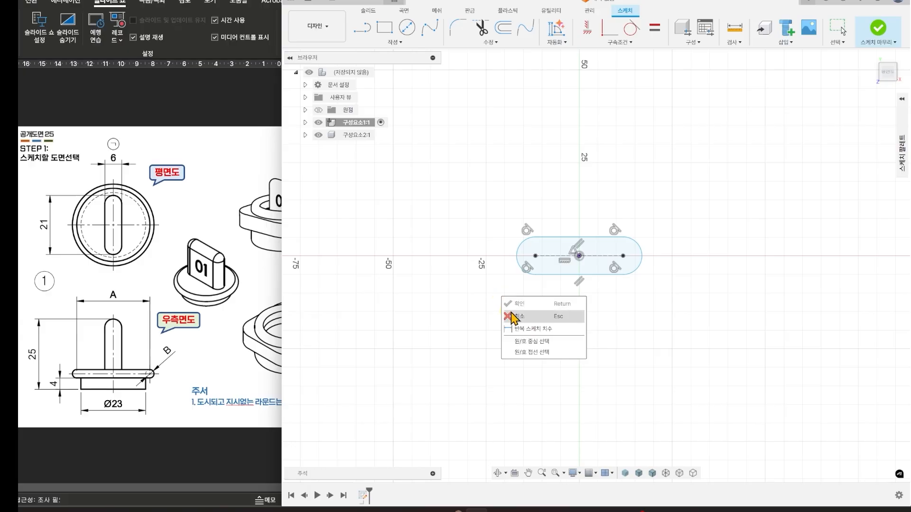
left_click(516, 353)
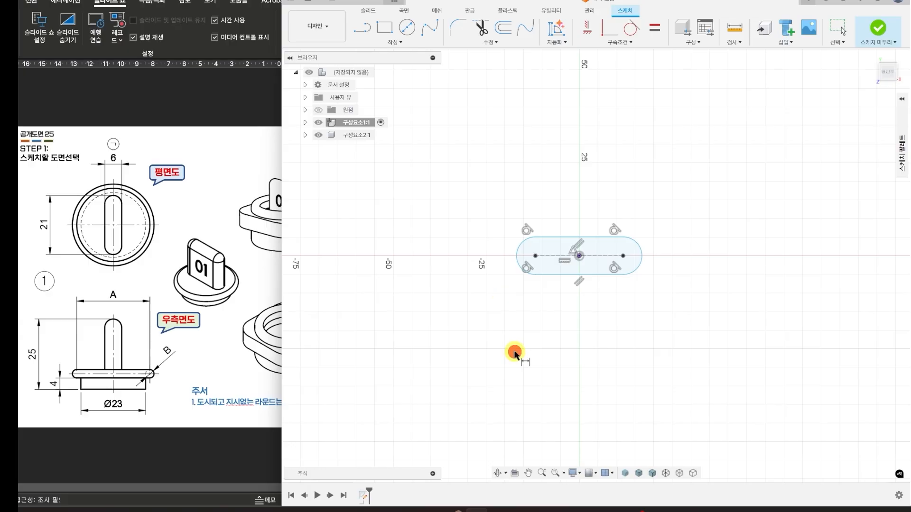
left_click(518, 256)
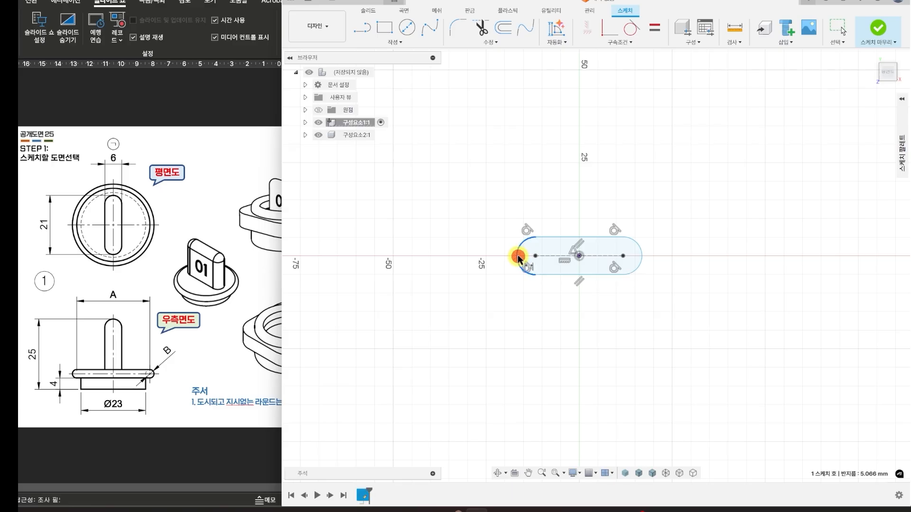
left_click(640, 259, "shift")
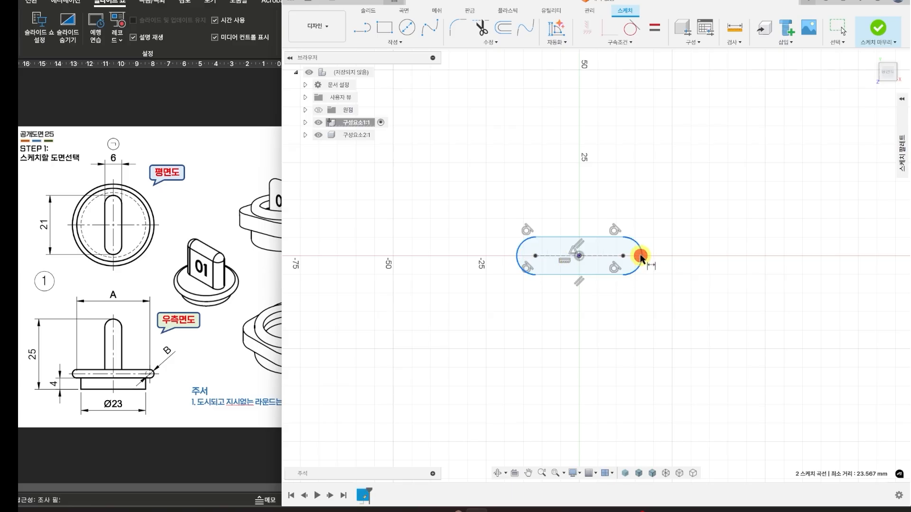
left_click(577, 119)
type("21")
key("Return")
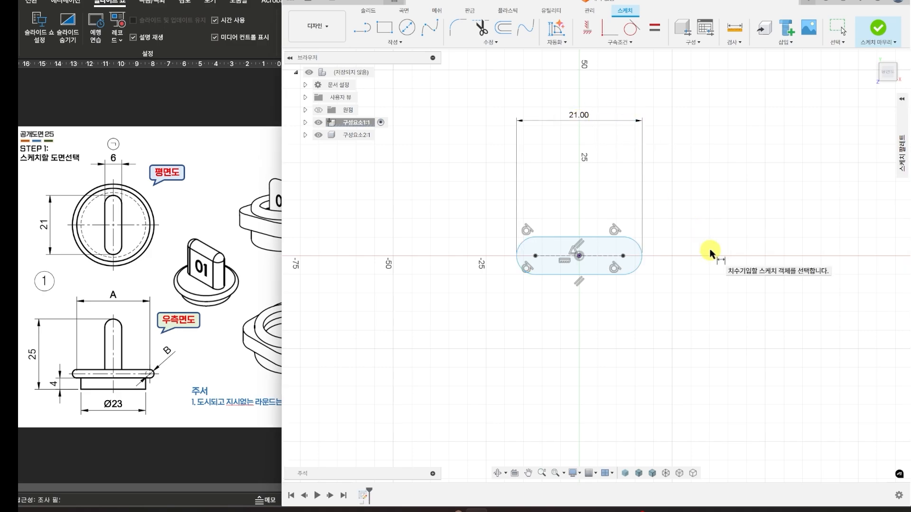
- Set the slot's width between its two straight edges to 6 mm and move both dimensions closer to the slot
left_click(605, 237)
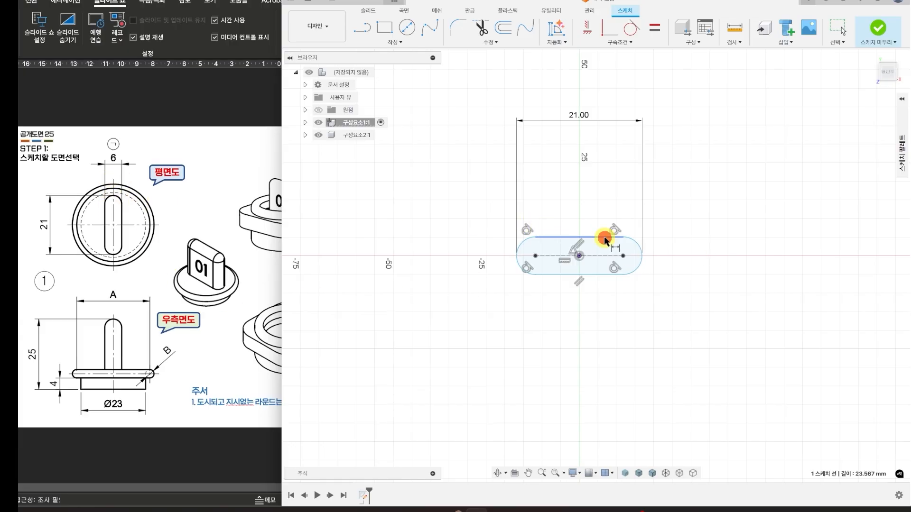
left_click(604, 274)
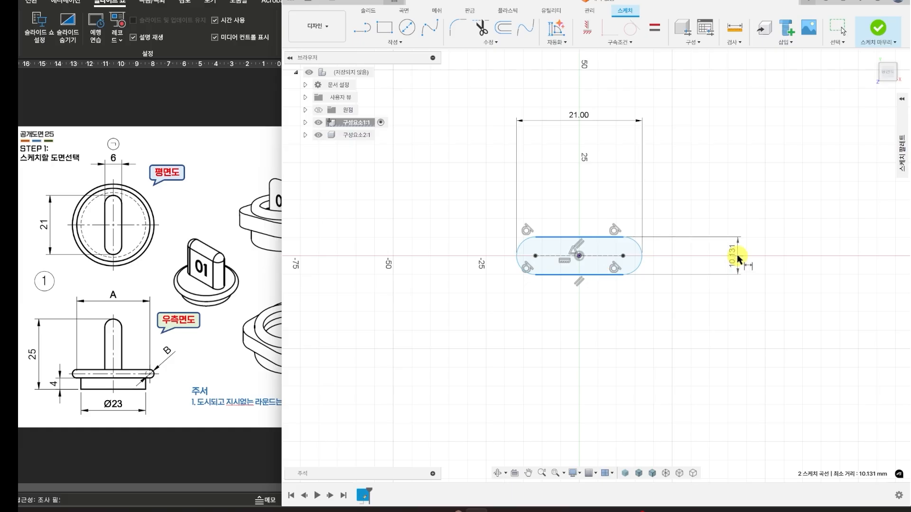
left_click(737, 256)
key("Return")
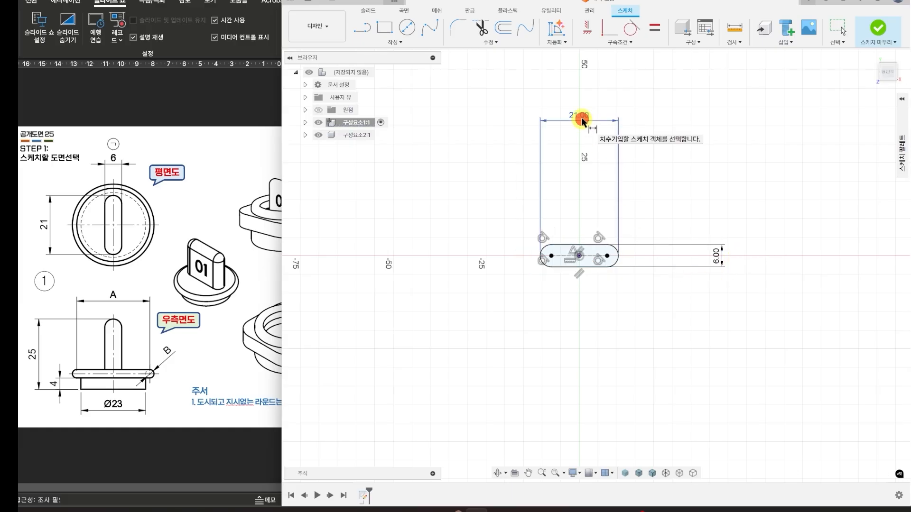
left_click_drag(579, 116, 586, 143)
left_click_drag(707, 252, 706, 266)
- Draw two concentric center-diameter circles around the slot, both centered on the origin
left_click(396, 43)
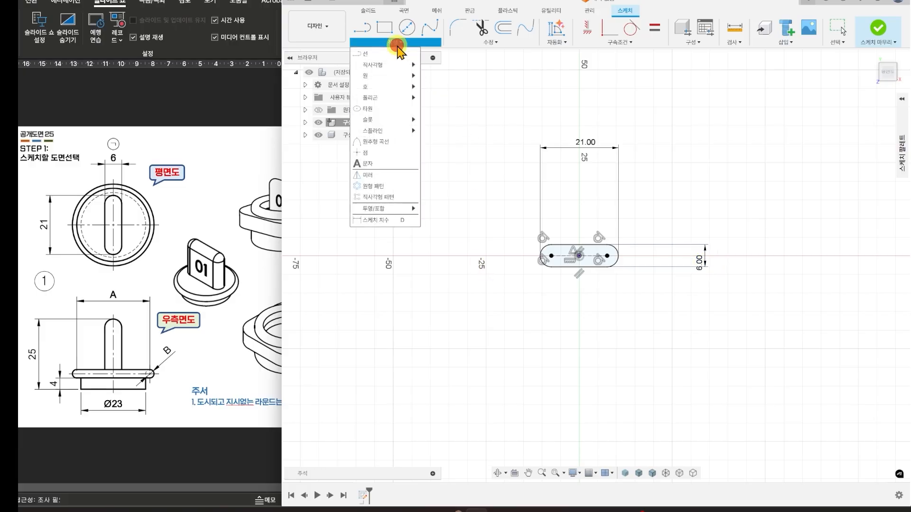
mouse_move(391, 77)
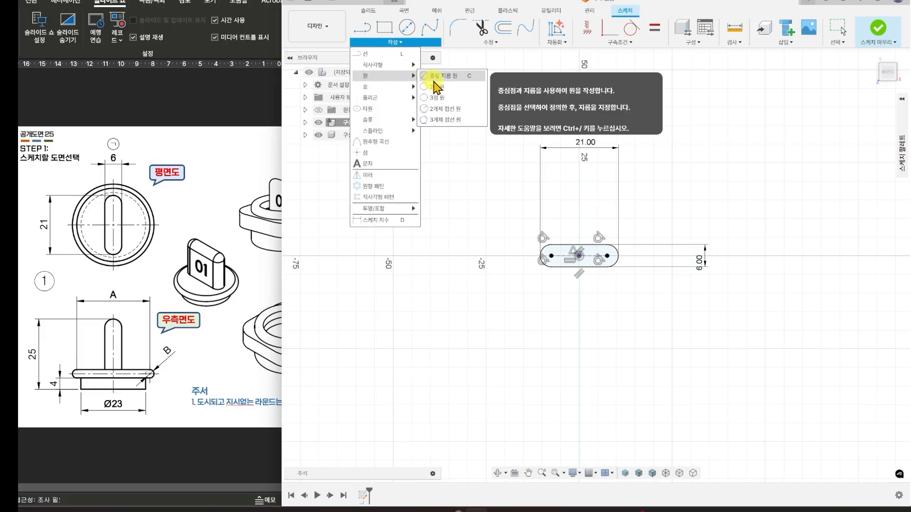
left_click(434, 77)
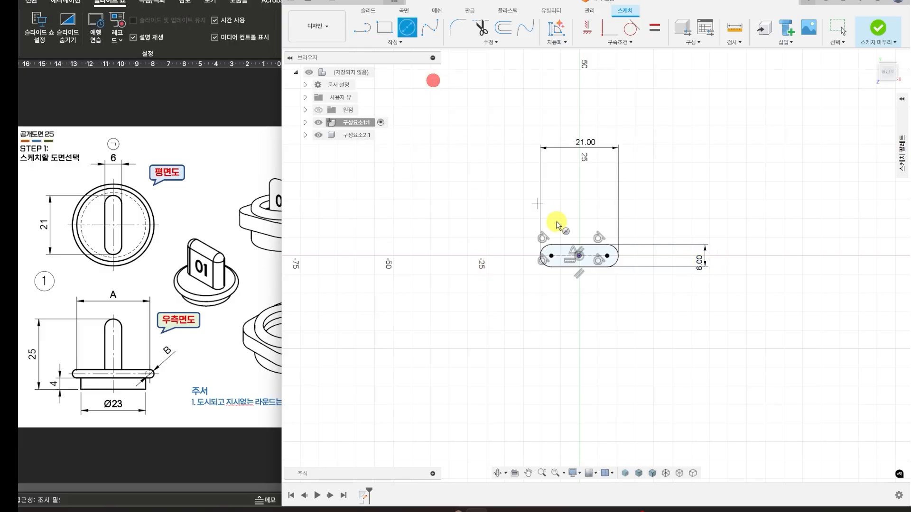
left_click(579, 257)
left_click(621, 286)
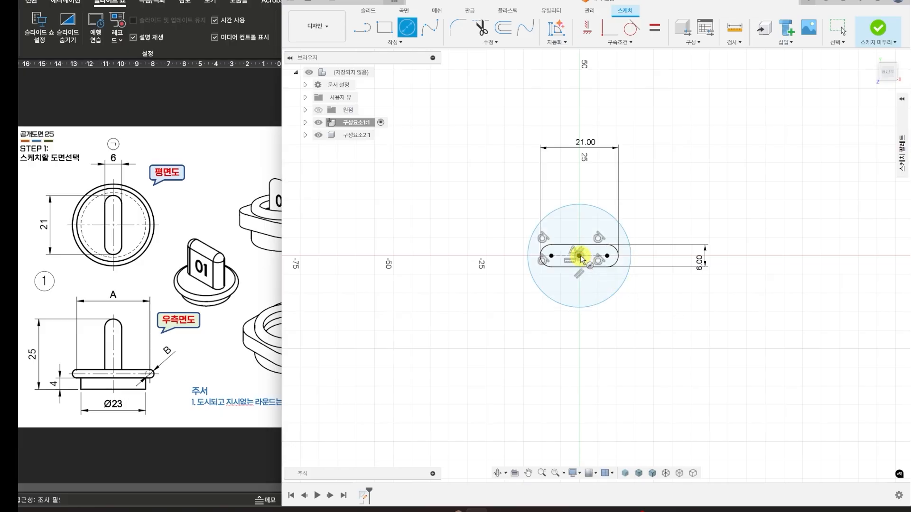
left_click(633, 300)
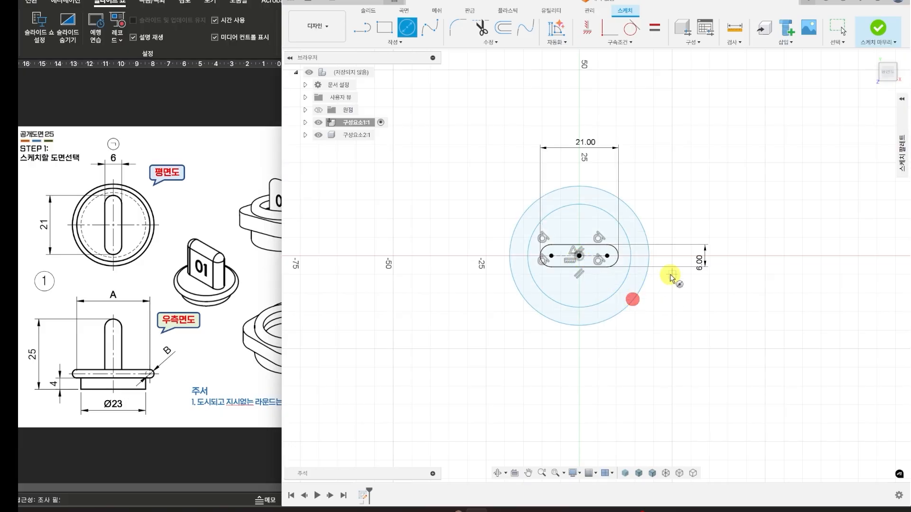
scroll(676, 337, "up", 3)
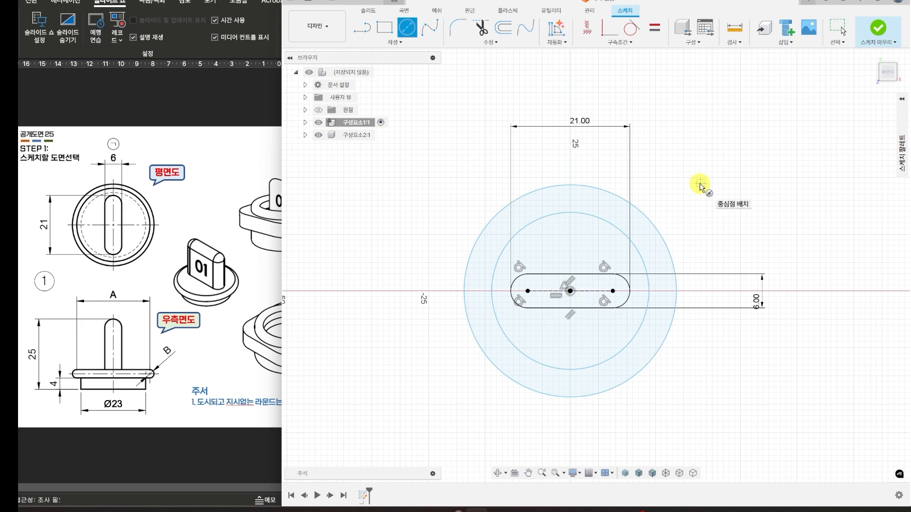
- Dimension the inner circle's diameter as 23 mm
left_click(393, 43)
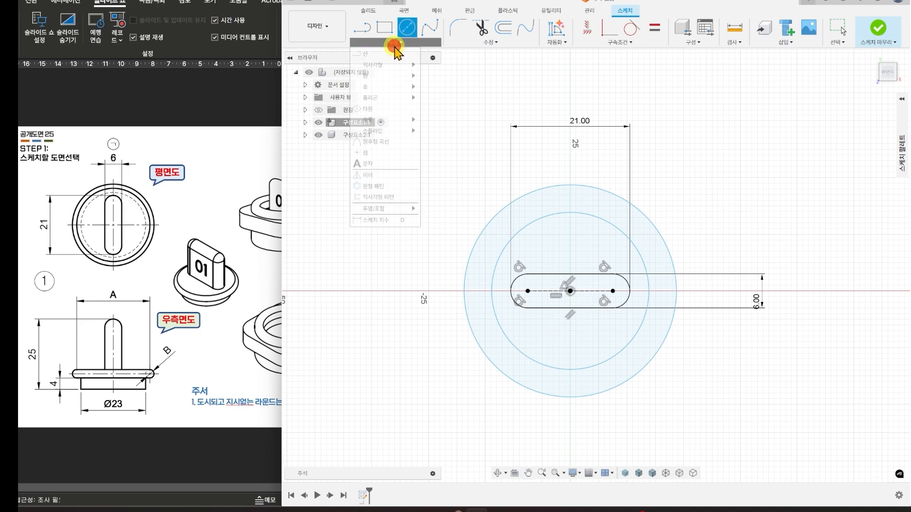
left_click(391, 220)
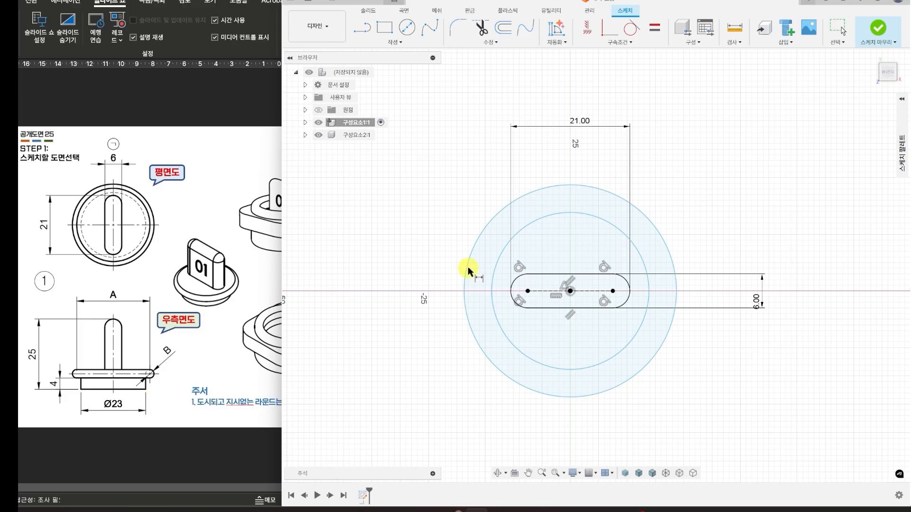
left_click(496, 257)
left_click(452, 178)
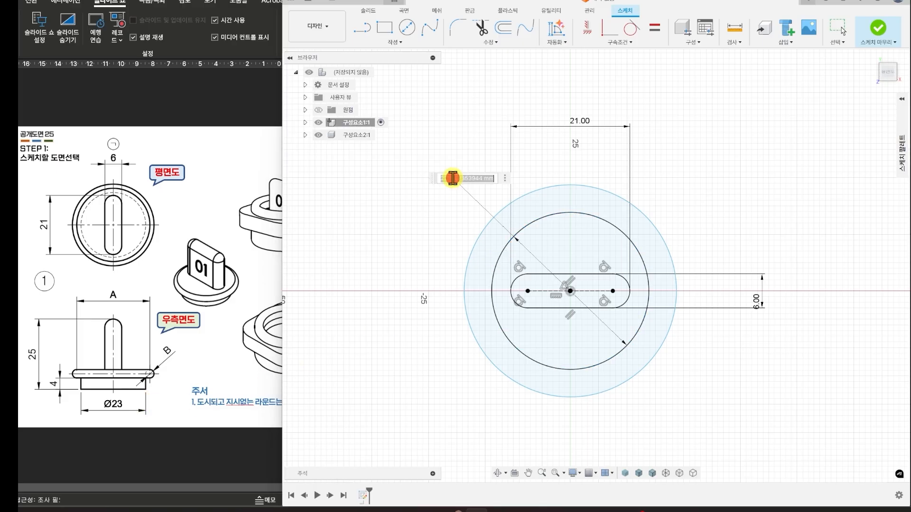
type("23")
key("Return")
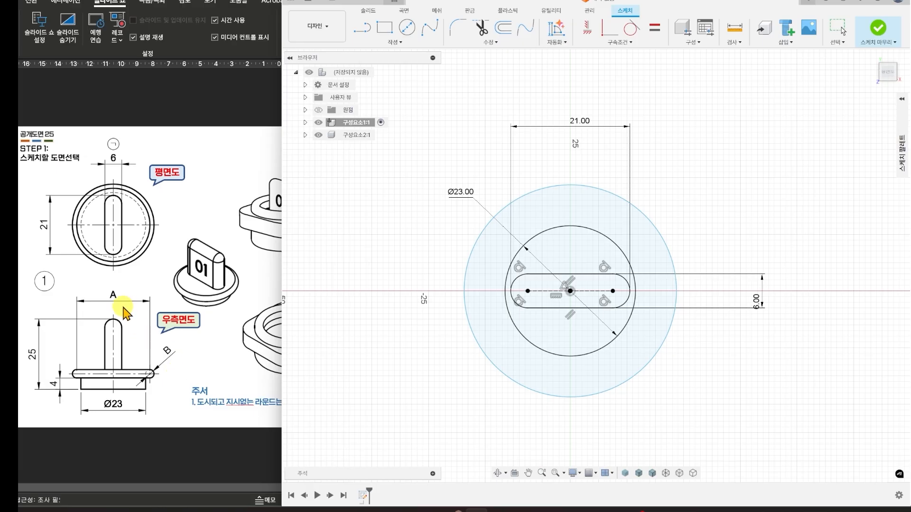
- Check the tolerance slide of the reference drawing, dimension the outer circle's diameter as 30 mm, and finish the sketch
scroll(199, 389, "down", 1)
scroll(200, 392, "down", 1)
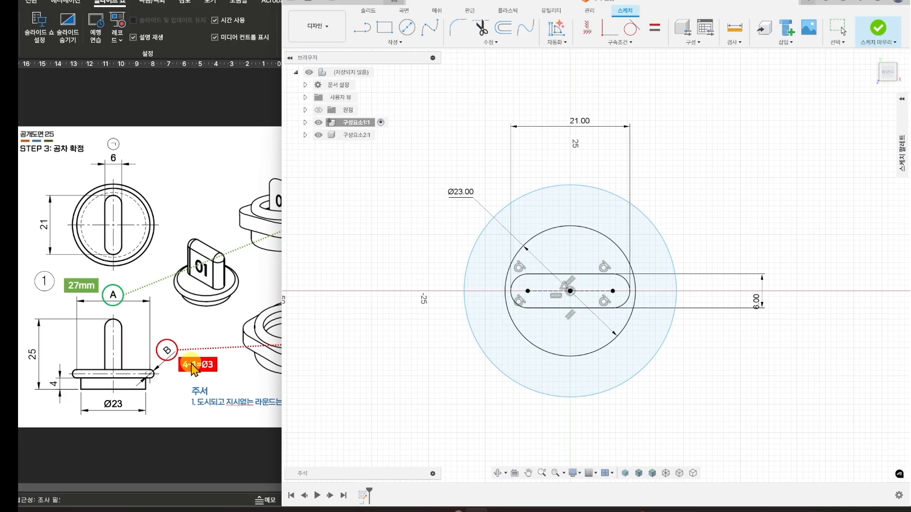
left_click(650, 229)
left_click(687, 189)
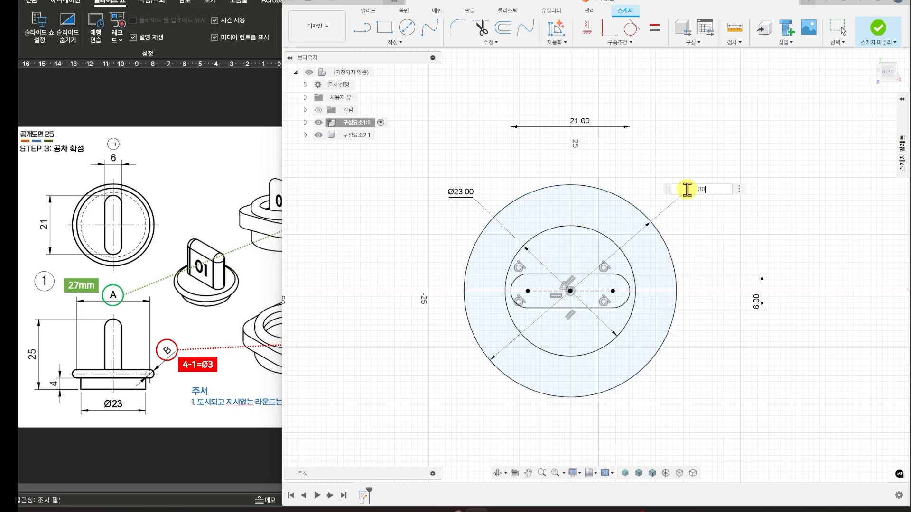
type("30")
key("Return")
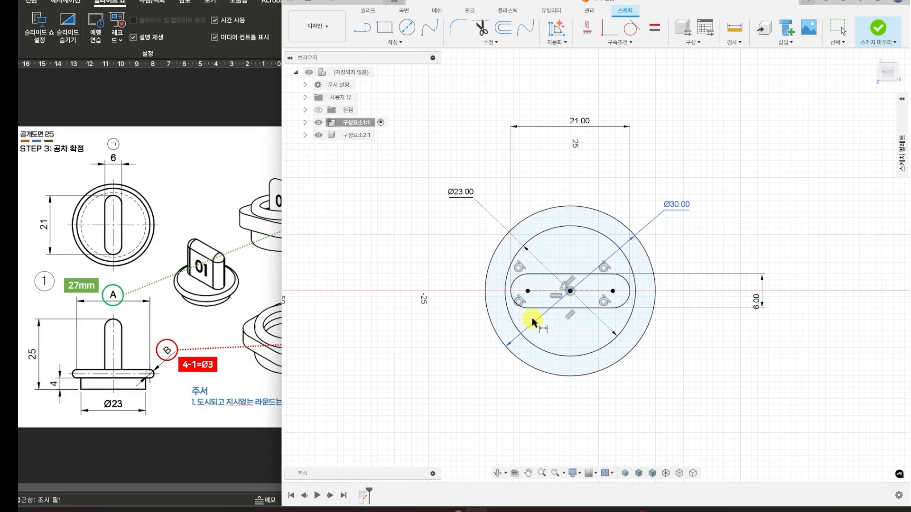
left_click(879, 29)
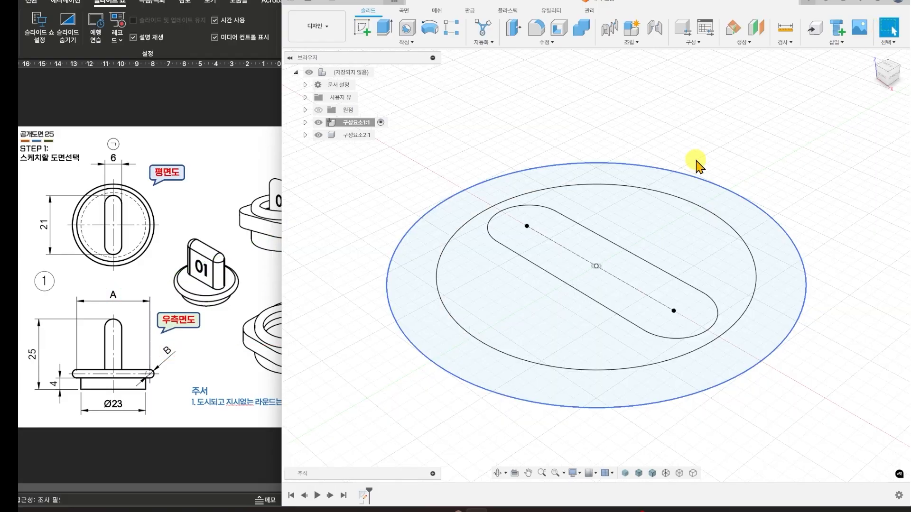
- Extrude all three sketch profiles symmetrically as a new body, with a whole-length distance of 3 mm
scroll(697, 166, "up", 1)
scroll(696, 166, "down", 3)
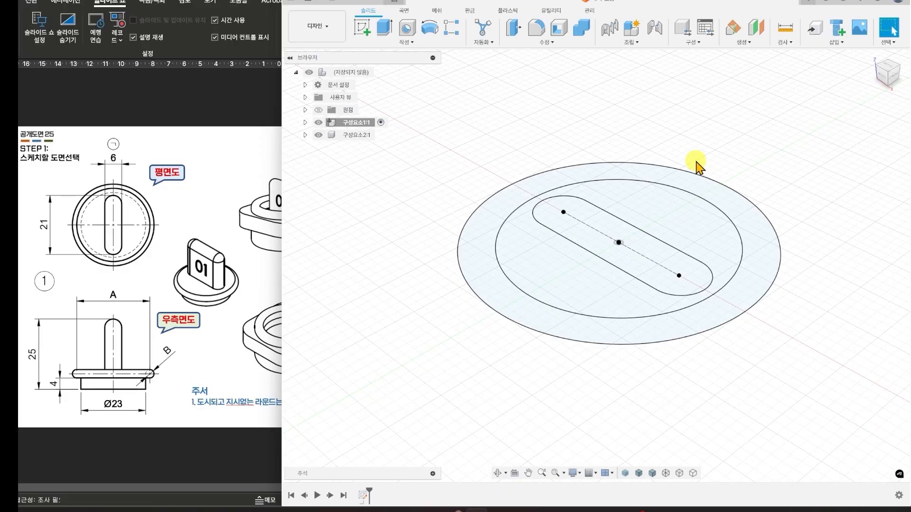
mouse_move(696, 166)
middle_mouse_down()
mouse_move(702, 193)
mouse_move(671, 209)
middle_mouse_up()
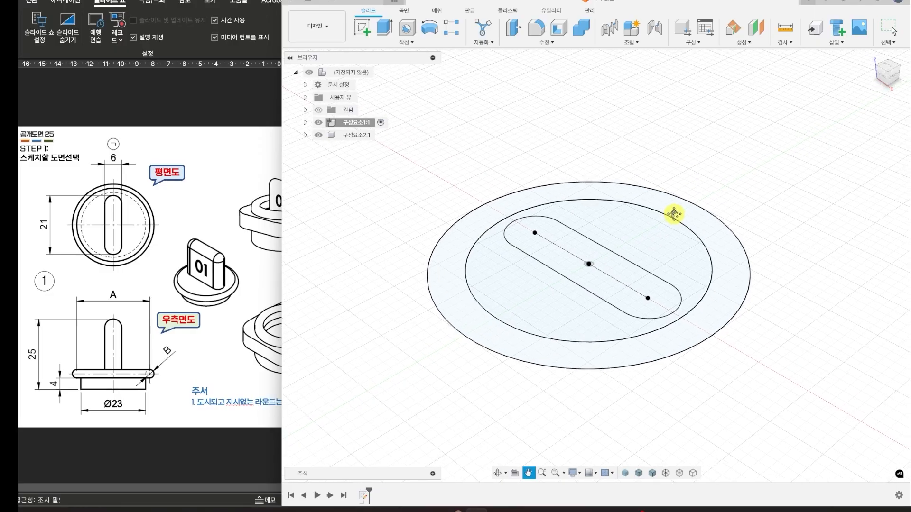
left_click(403, 42)
left_click(397, 100)
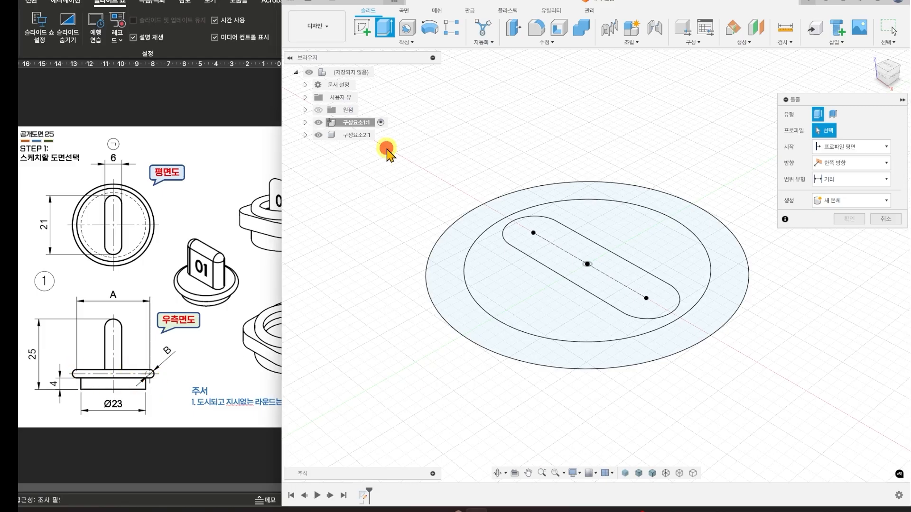
mouse_move(386, 148)
left_mouse_down()
mouse_move(730, 397)
mouse_move(773, 404)
left_mouse_up()
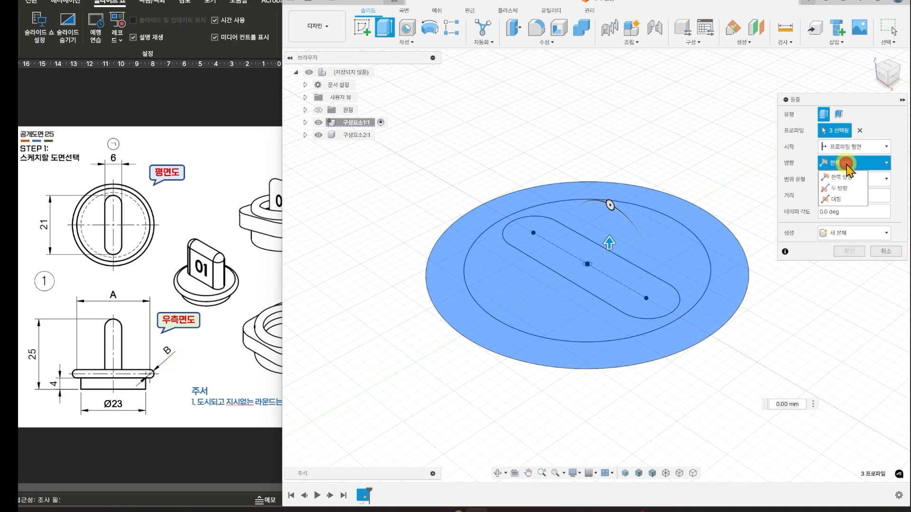
left_click(836, 199)
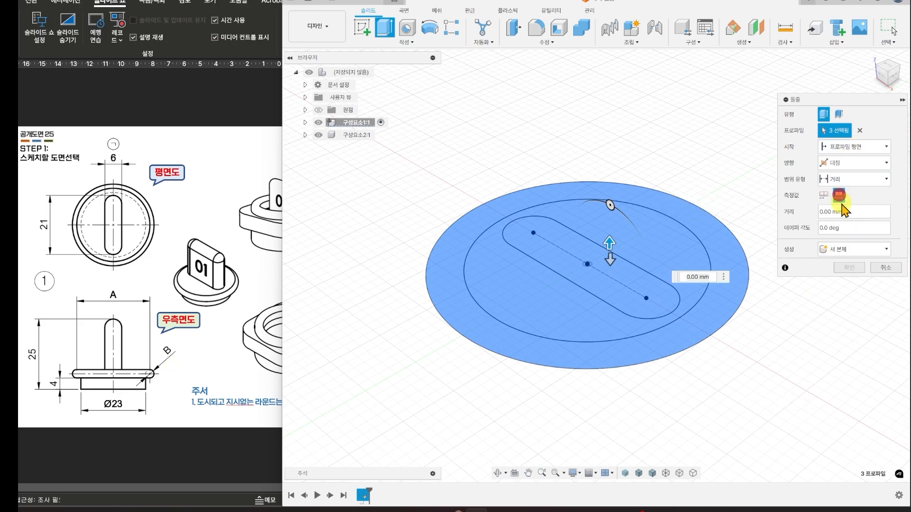
left_click(839, 195)
left_click(849, 215)
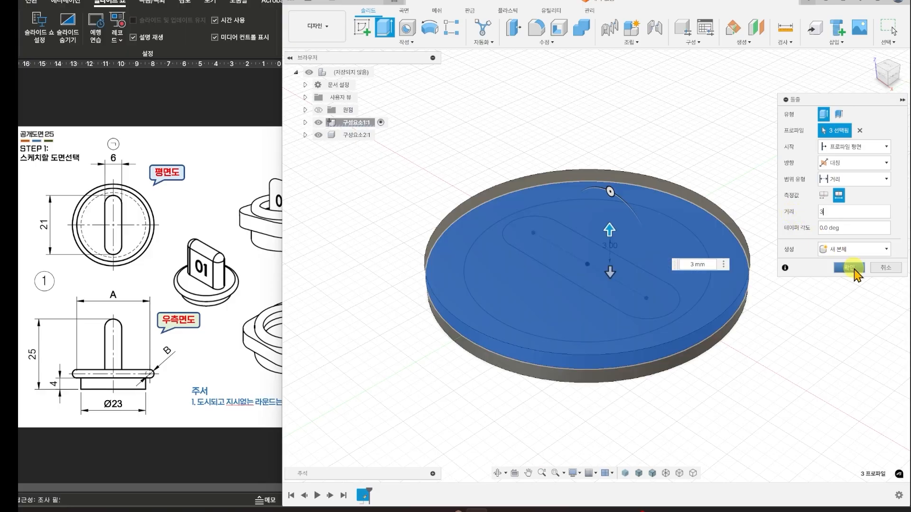
left_click(853, 269)
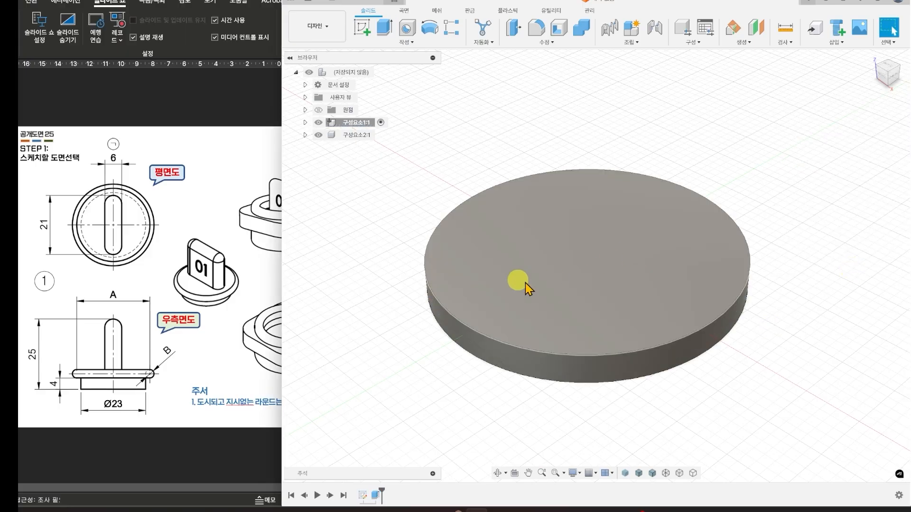
- Expand the first component's sketches and make its sketch visible again on the disc
left_click(305, 122)
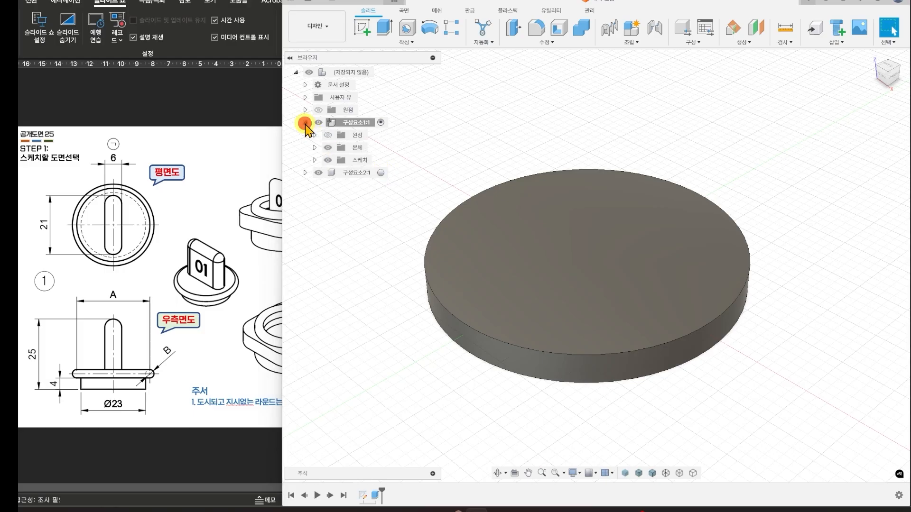
left_click(315, 160)
left_click(337, 173)
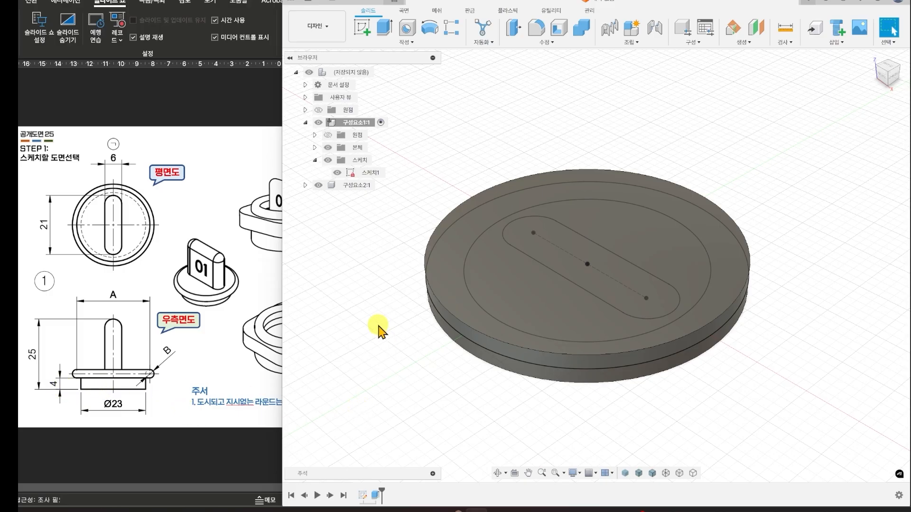
- Extrude both profiles within the 23 mm circle by -4 mm from the disc's underside, joined to the disc, hiding the body while selecting them
left_click(408, 44)
left_click(404, 95)
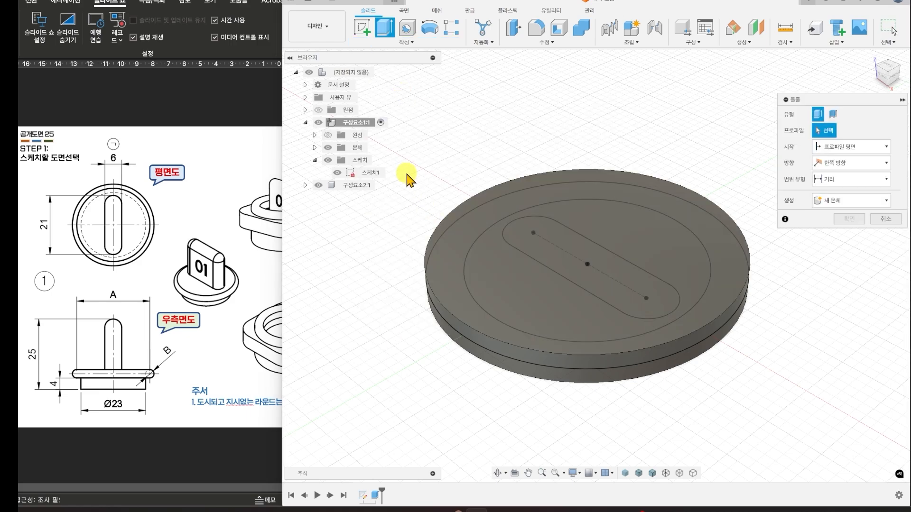
left_click(328, 147)
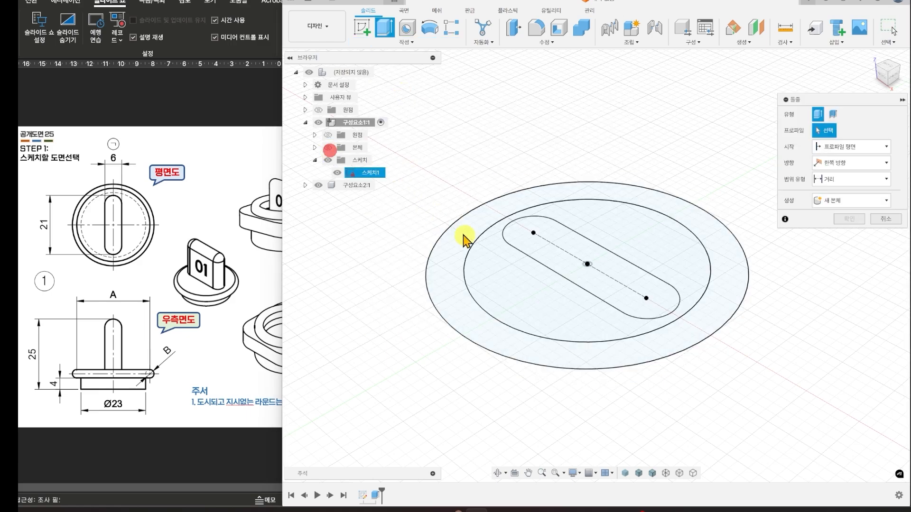
left_click(498, 271)
left_click(542, 256)
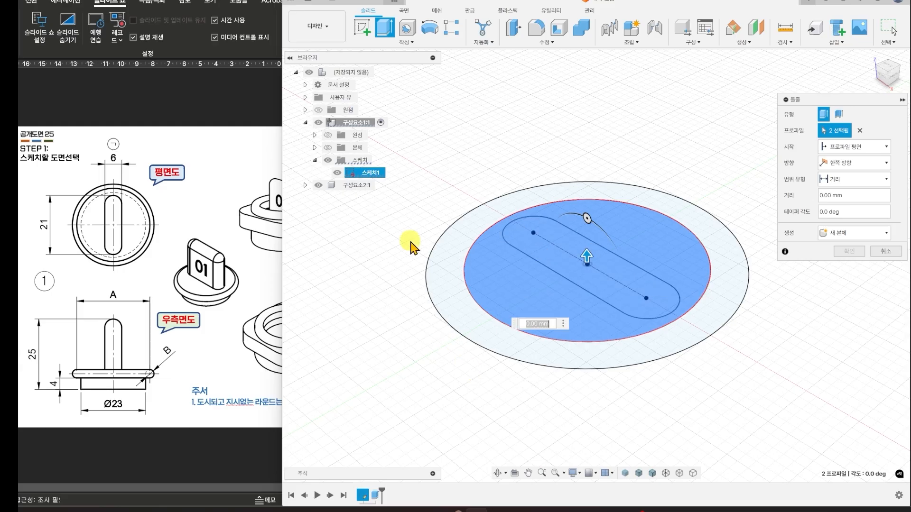
left_click(328, 148)
middle_click_drag(700, 403, 694, 346, "shift")
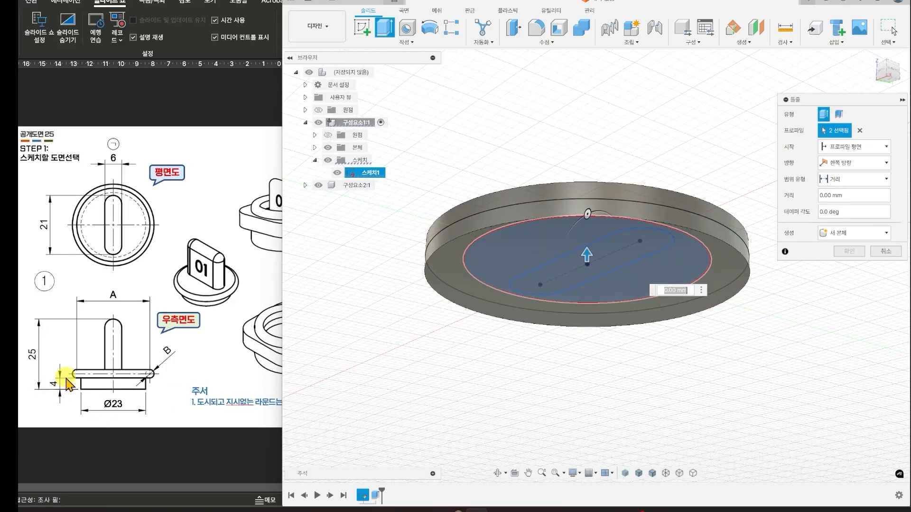
middle_click_drag(724, 346, 645, 284, "shift")
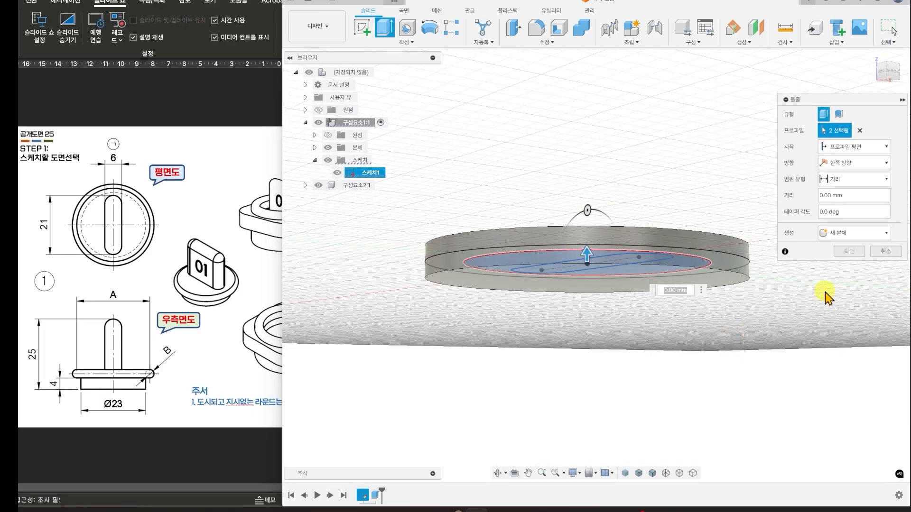
left_click(864, 148)
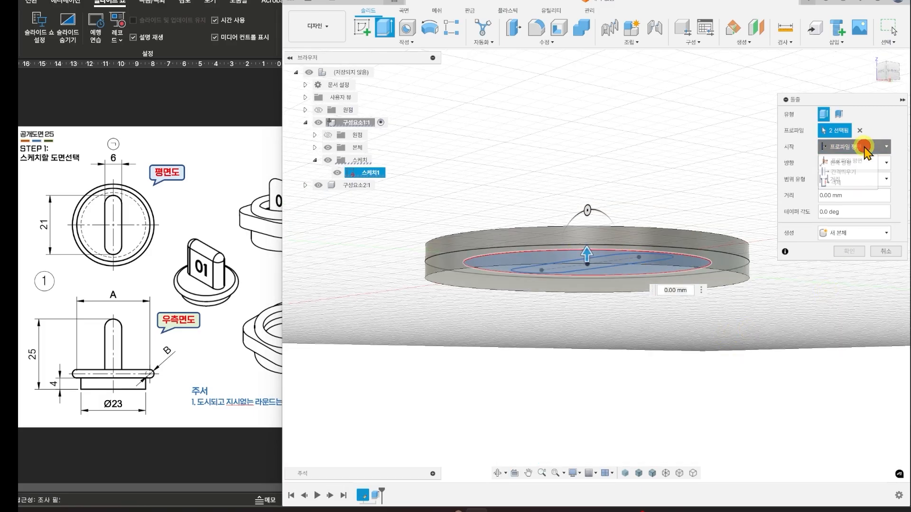
left_click(853, 181)
middle_click_drag(756, 330, 737, 287, "shift")
left_click(734, 283)
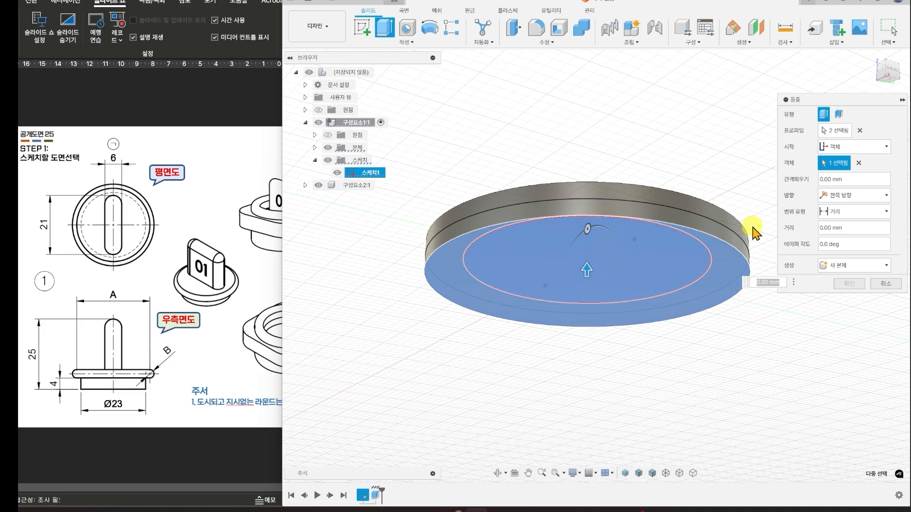
left_click(848, 228)
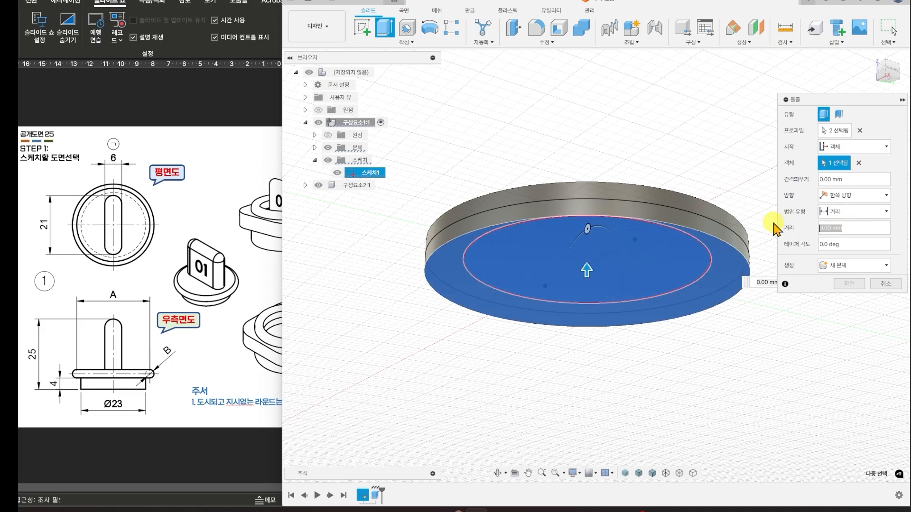
key("Return")
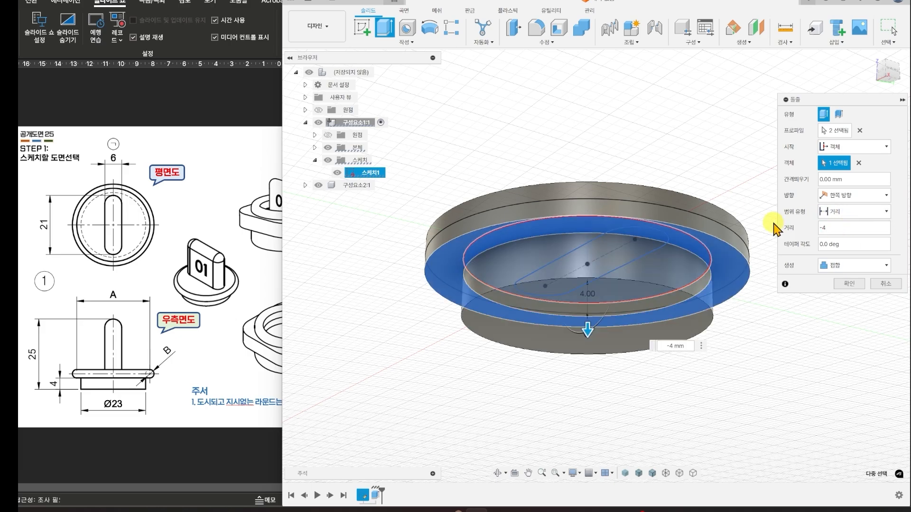
left_click(858, 284)
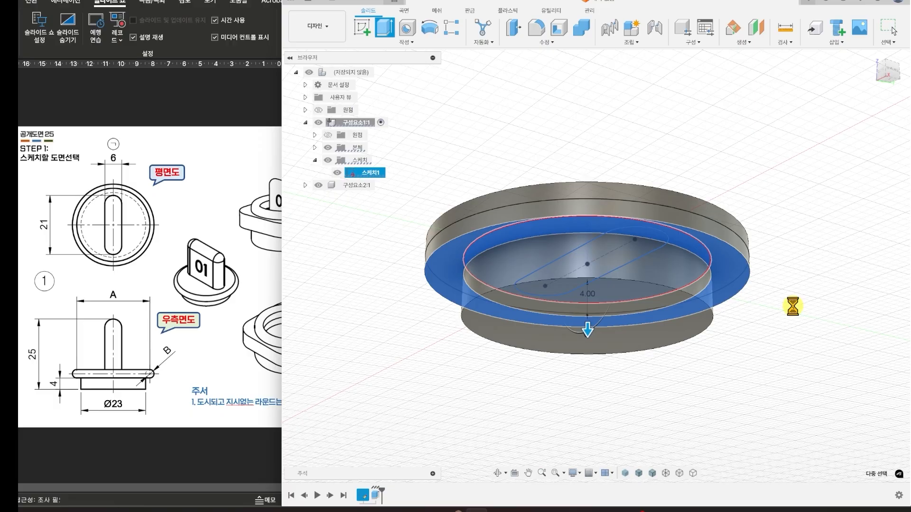
- Start an Extrude on only the slot profile, clearing the boss underside from the selection and hiding the body while picking
middle_click_drag(789, 259, 787, 302, "shift")
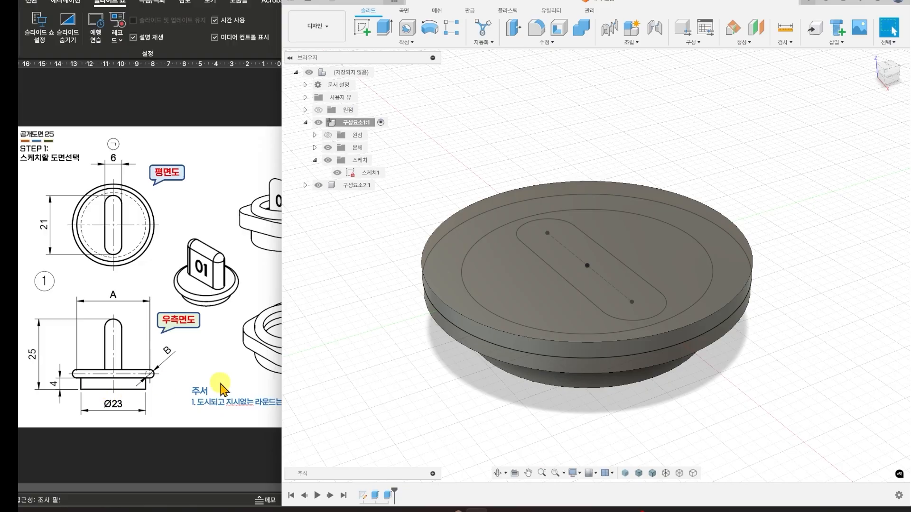
middle_click_drag(375, 383, 382, 314, "shift")
left_click(604, 312)
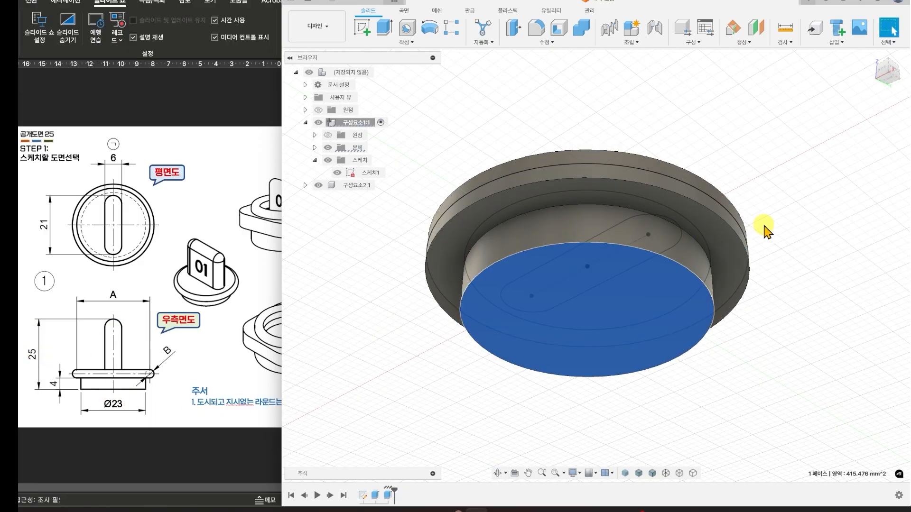
middle_click_drag(788, 200, 787, 260, "shift")
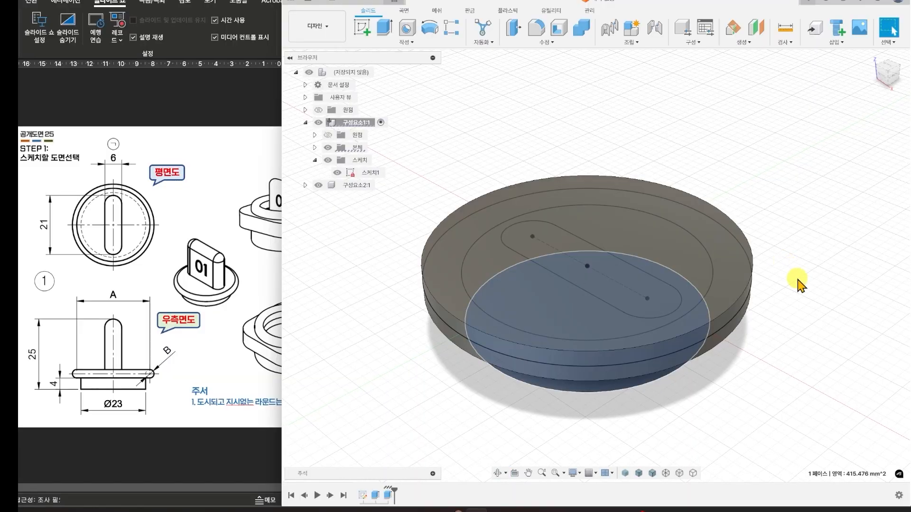
left_click(407, 46)
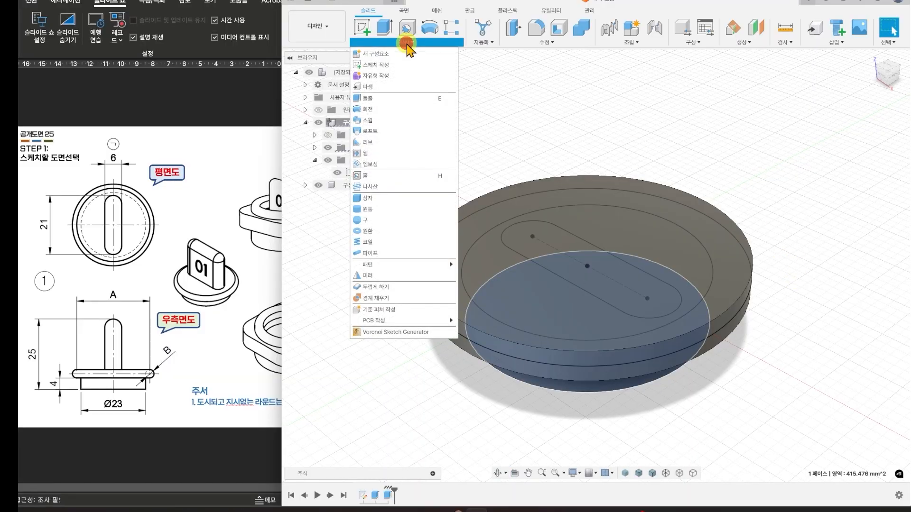
left_click(400, 102)
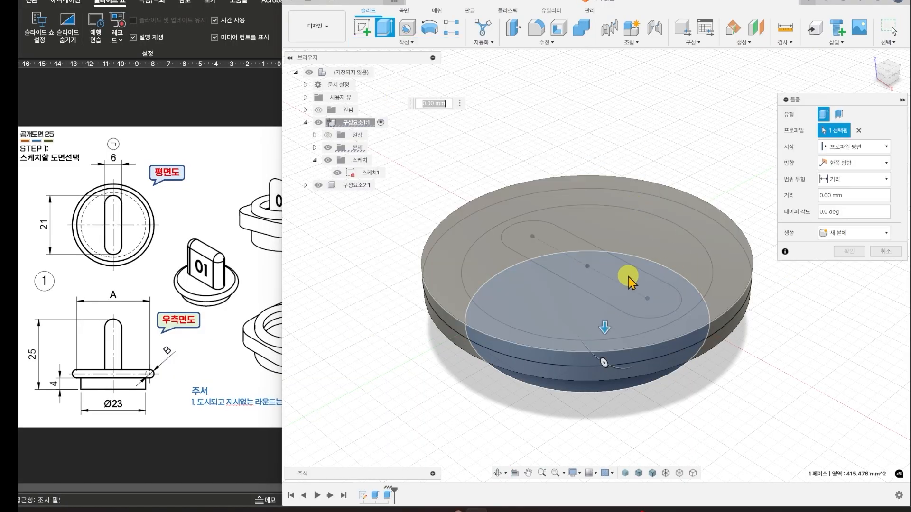
left_click(327, 148)
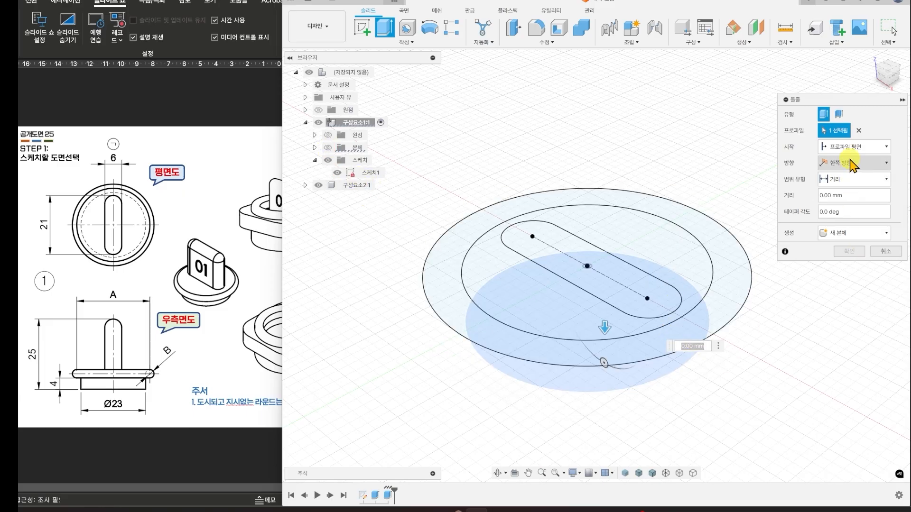
left_click(860, 131)
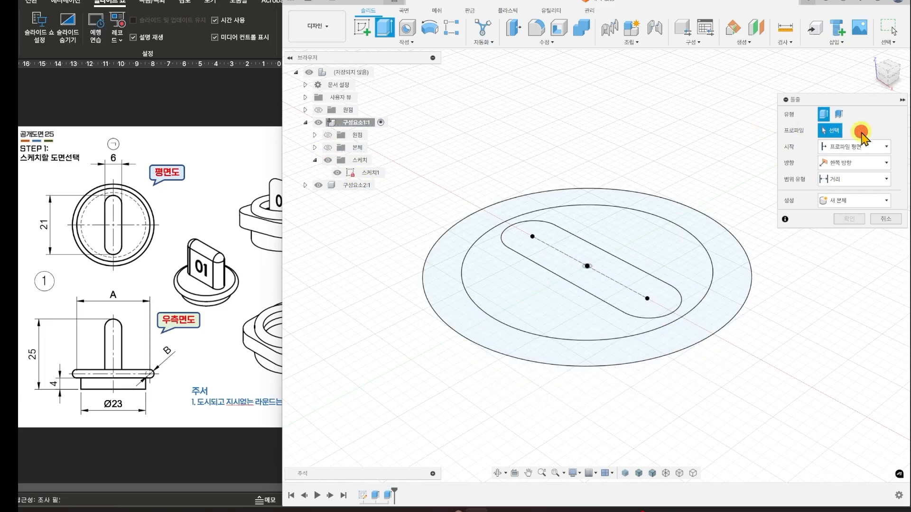
left_click(611, 276)
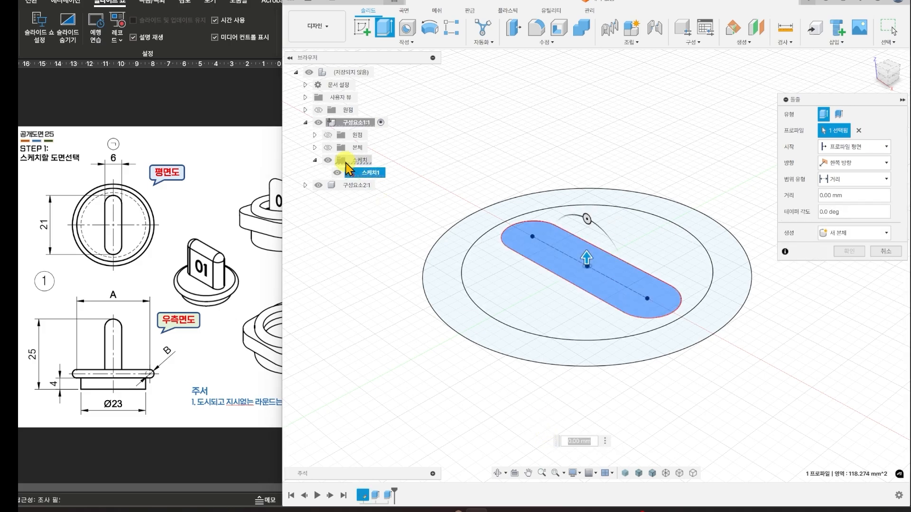
left_click(329, 149)
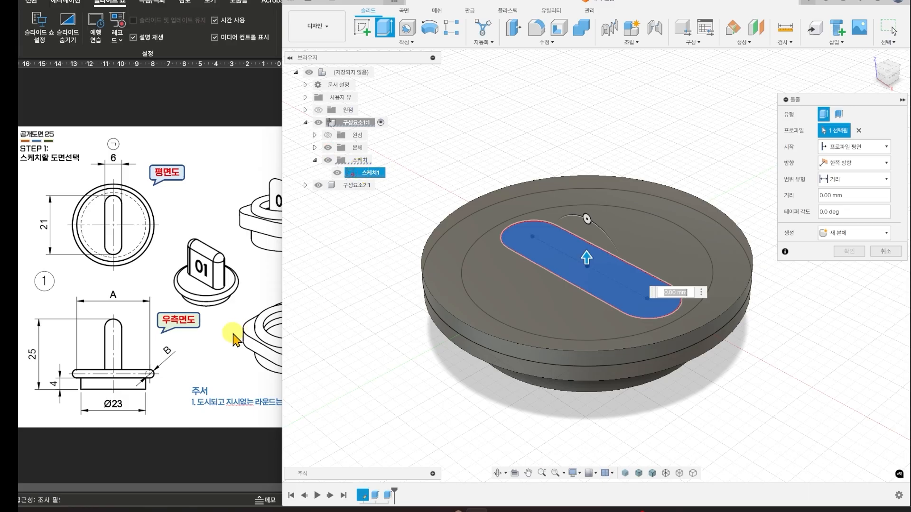
- Extrude the slot profile 25 mm upward, starting from the boss's underside as the start object and joined to the existing body
left_click(822, 382)
middle_click_drag(822, 378, 826, 341, "shift")
left_click(857, 151)
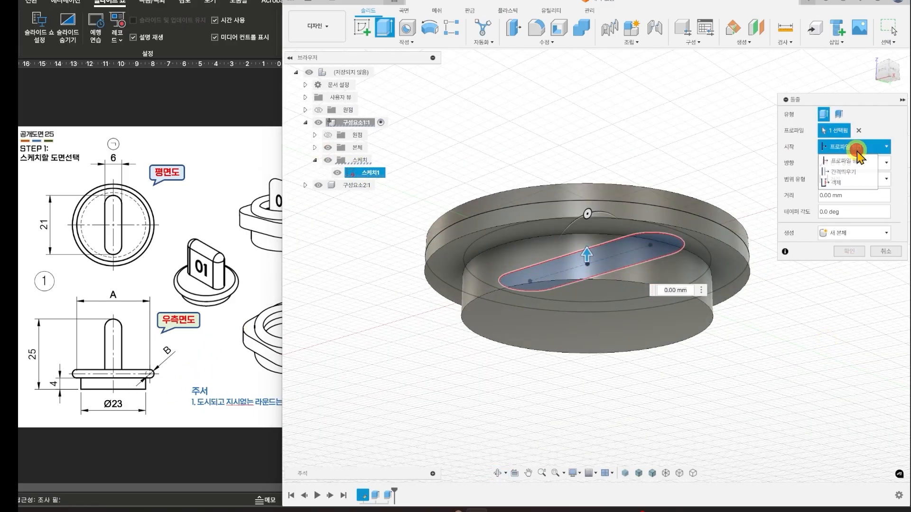
left_click(849, 182)
left_click(665, 328)
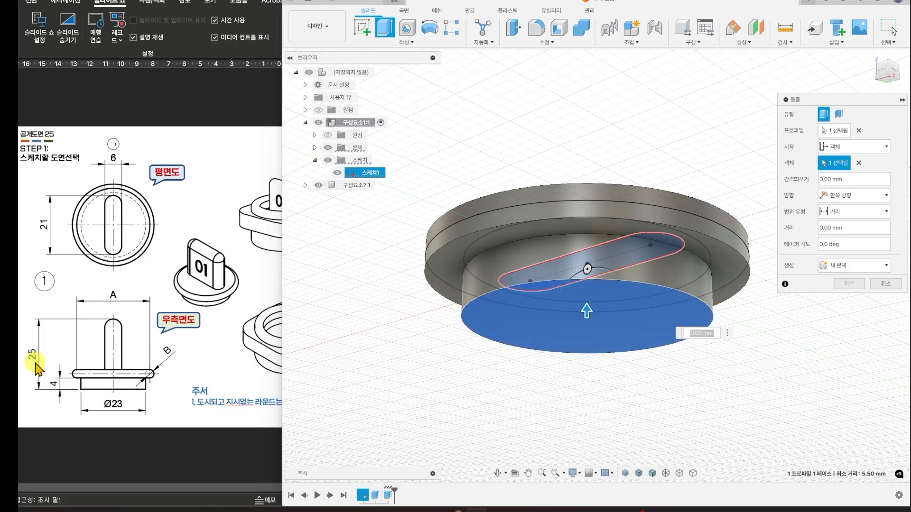
left_click(854, 228)
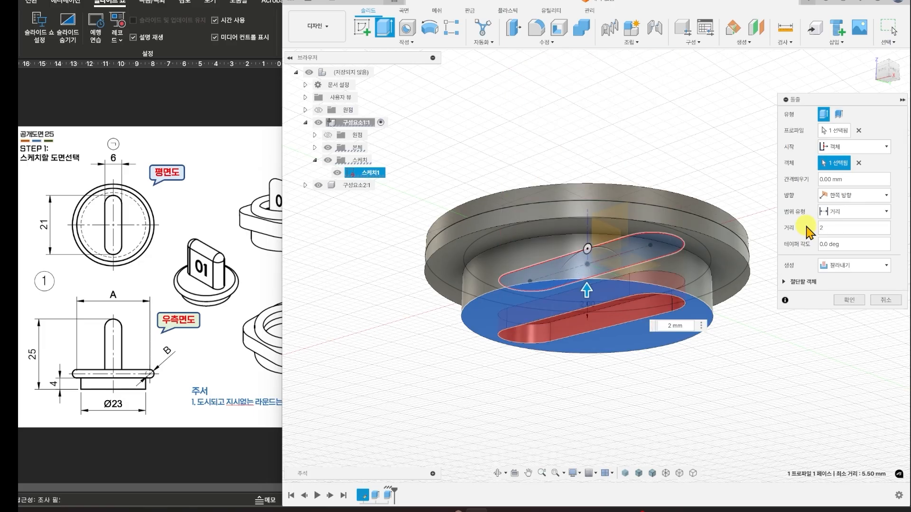
type("5")
middle_click_drag(770, 192, 728, 236, "shift")
scroll(728, 235, "up", 3)
scroll(728, 236, "down", 3)
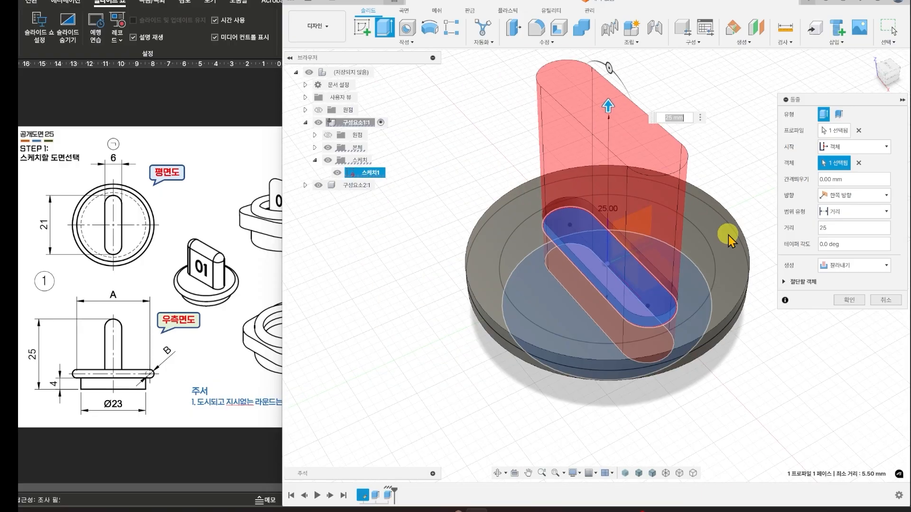
middle_click_drag(778, 362, 750, 350, "shift")
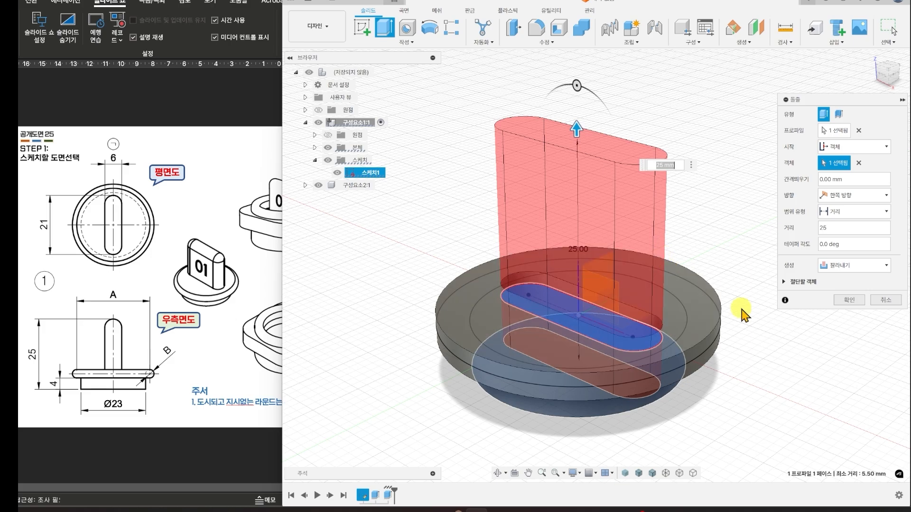
left_click(859, 267)
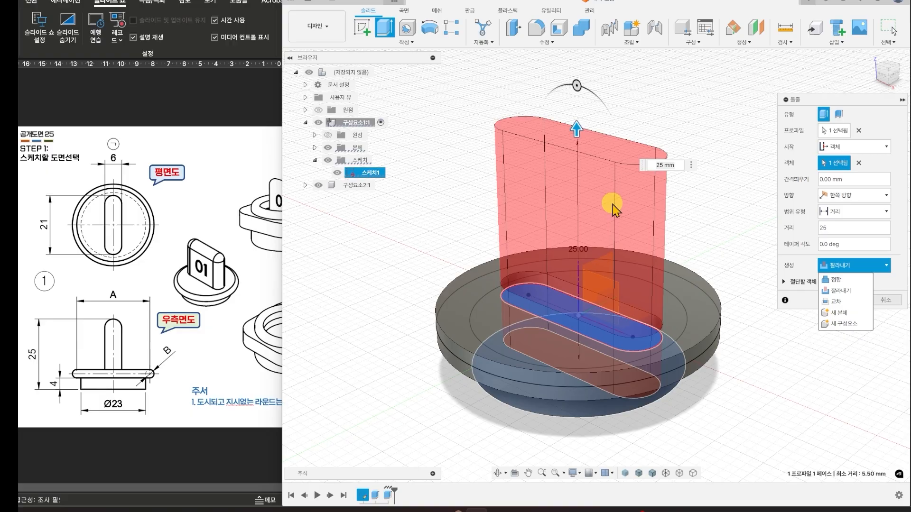
left_click(837, 281)
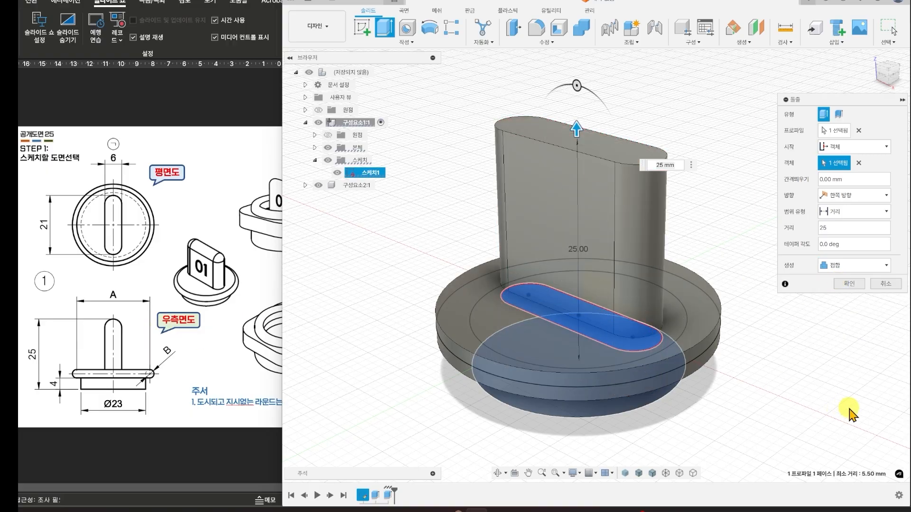
left_click(849, 284)
middle_click_drag(752, 372, 812, 349, "shift")
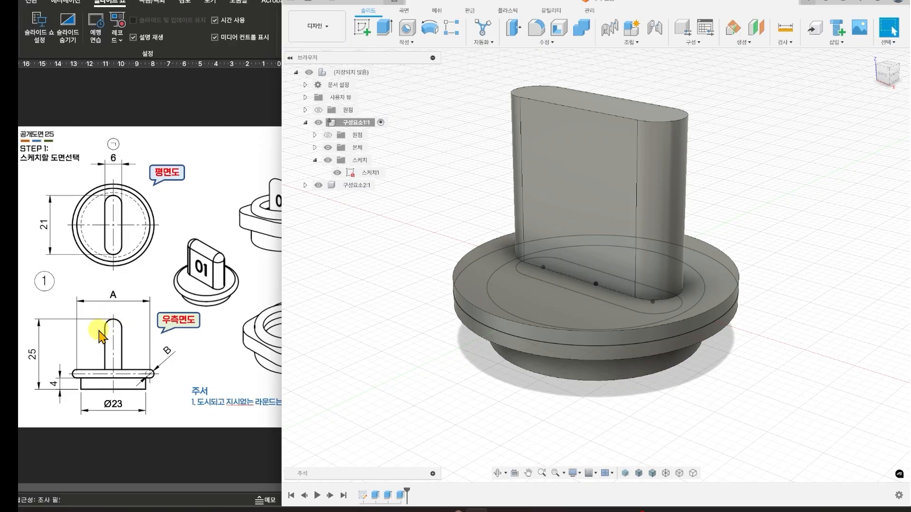
- Check the rounding note on the reference drawing, and fillet the handle's top face with a 3 mm radius
left_click(219, 351)
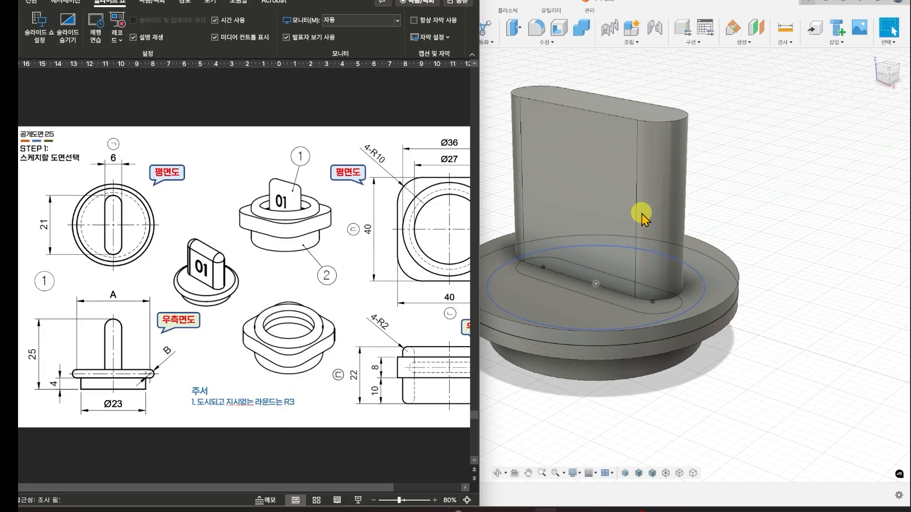
left_click(759, 153)
left_click(547, 42)
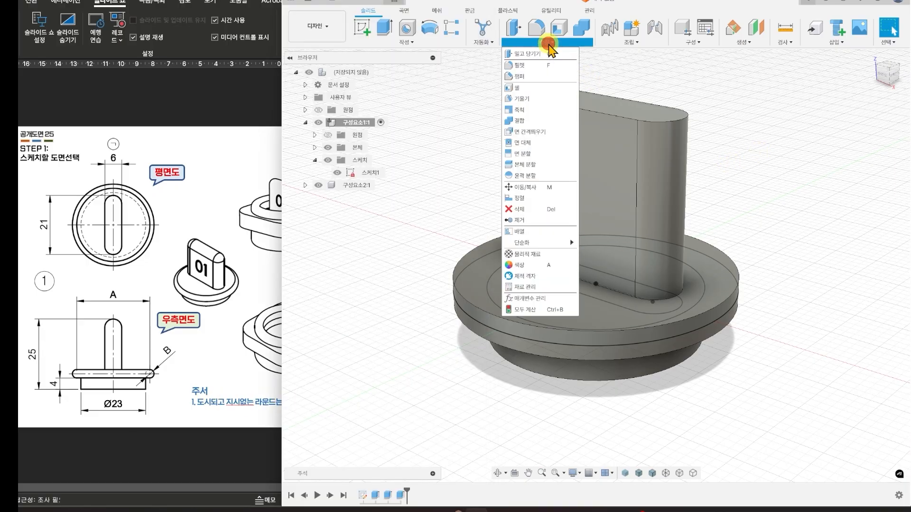
left_click(544, 67)
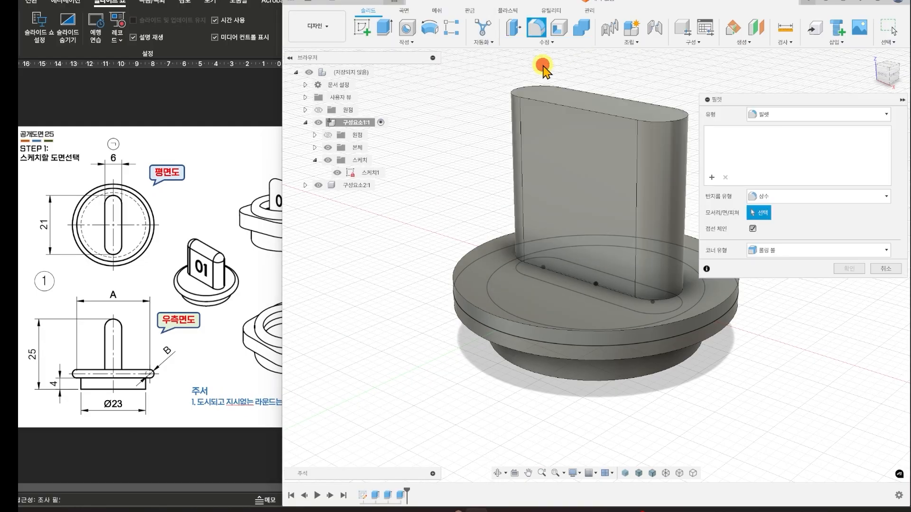
left_click(576, 99)
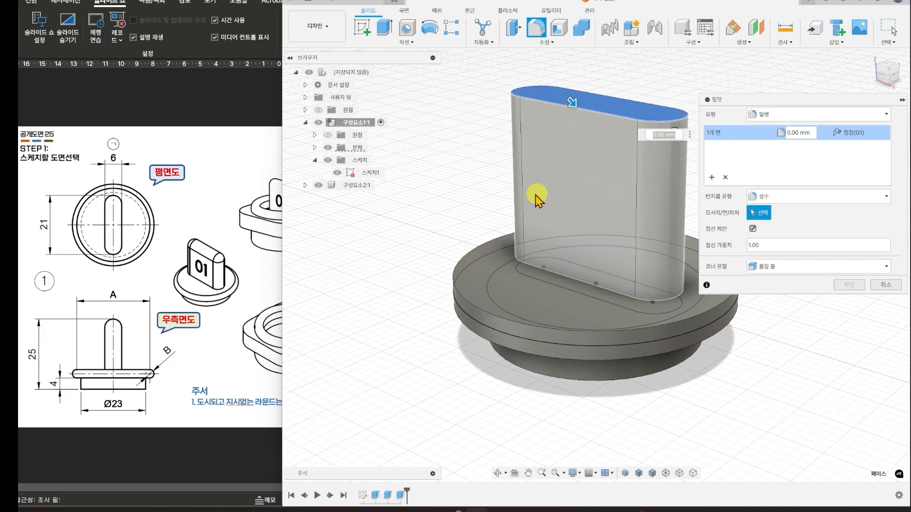
left_click(813, 133)
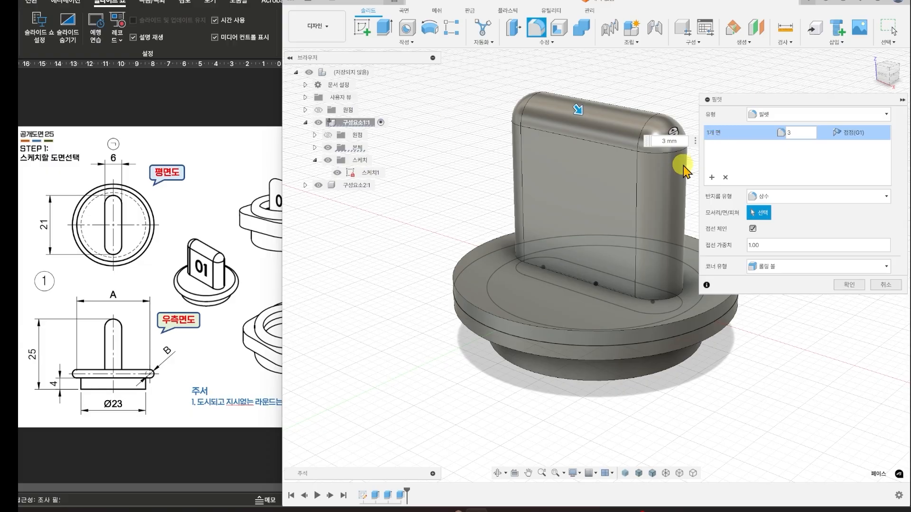
left_click(846, 285)
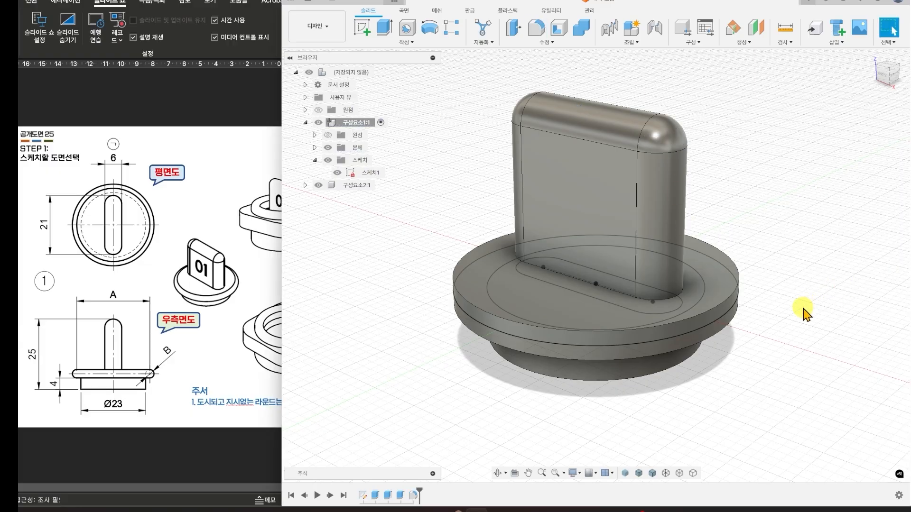
- Hide the first component's sketch so only the solid body is shown
middle_click_drag(806, 312, 786, 299, "shift")
key("Escape")
scroll(785, 302, "down", 2)
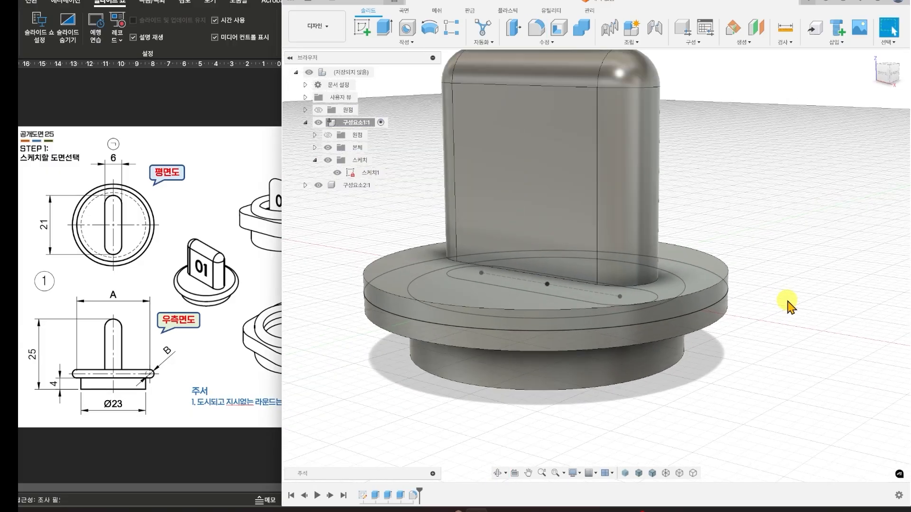
left_click(340, 175)
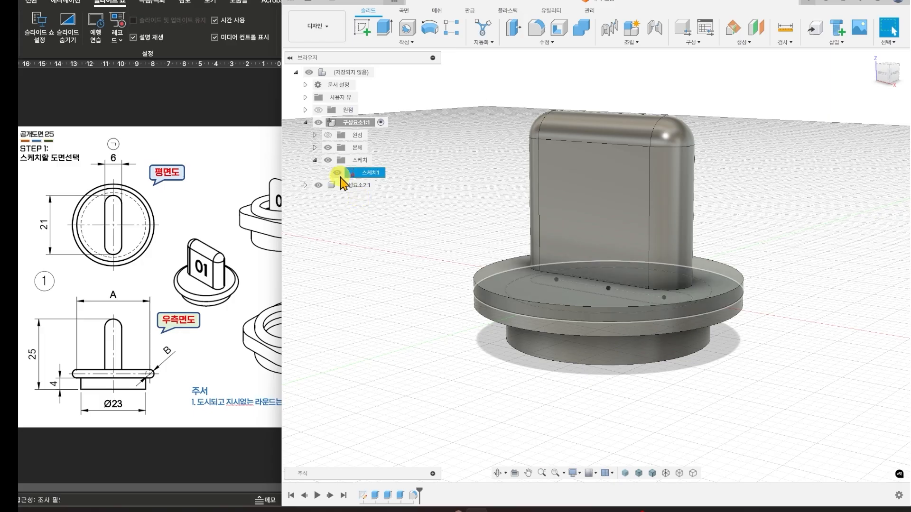
left_click(338, 174)
middle_click_drag(396, 272, 413, 283, "shift")
key("Escape")
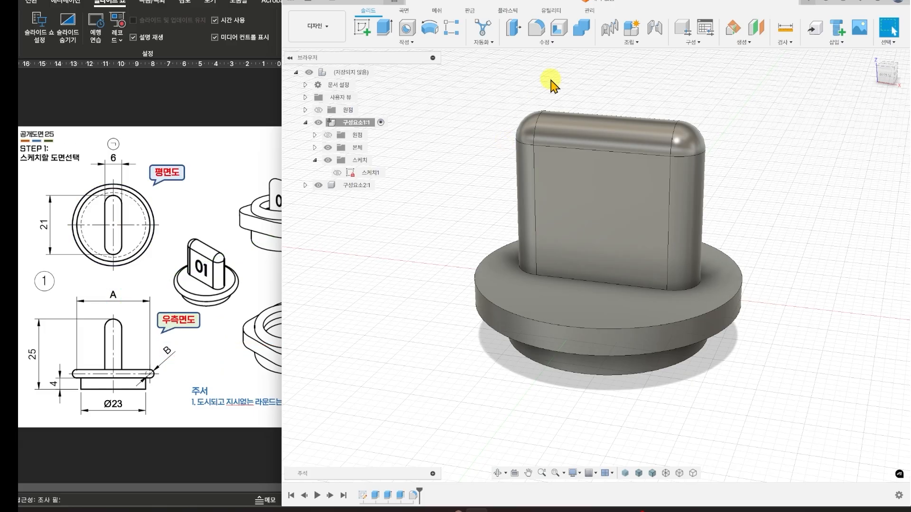
- Fillet the disc's outer side face with a 1.5 mm radius to fully round its rim
left_click(546, 42)
left_click(541, 68)
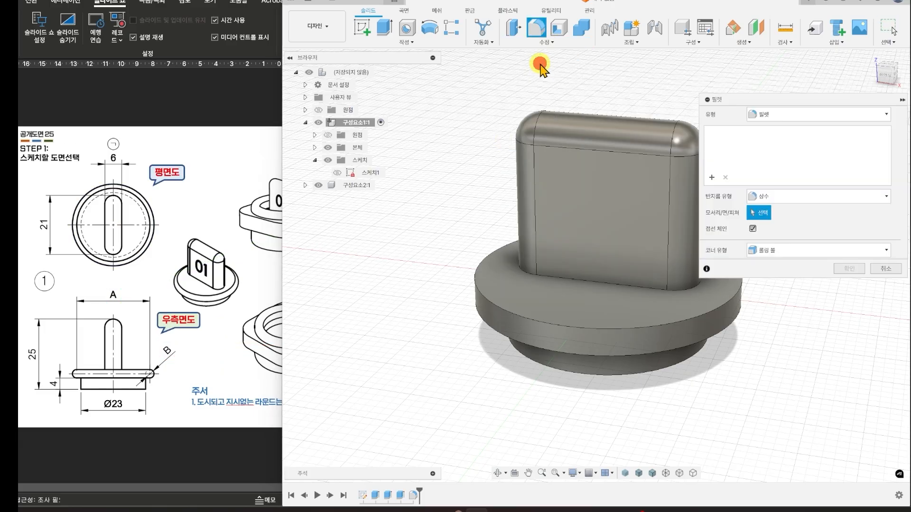
left_click(716, 318)
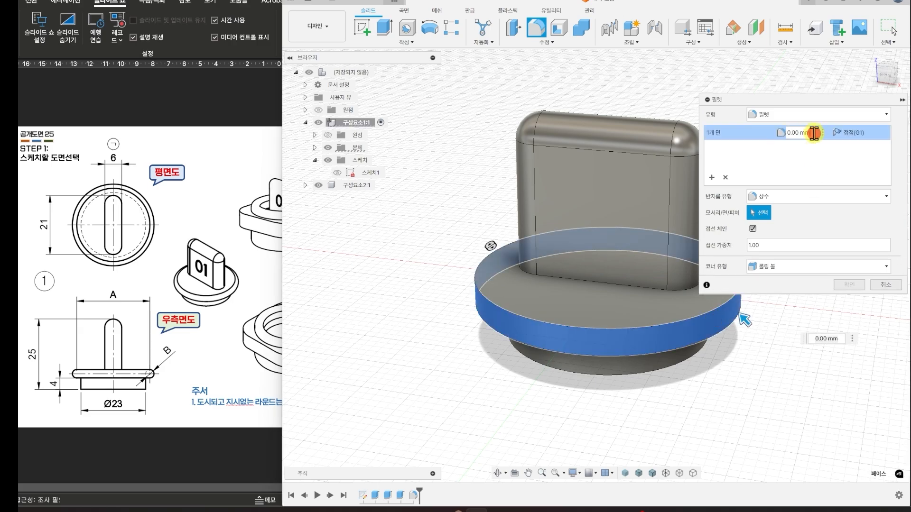
type("1")
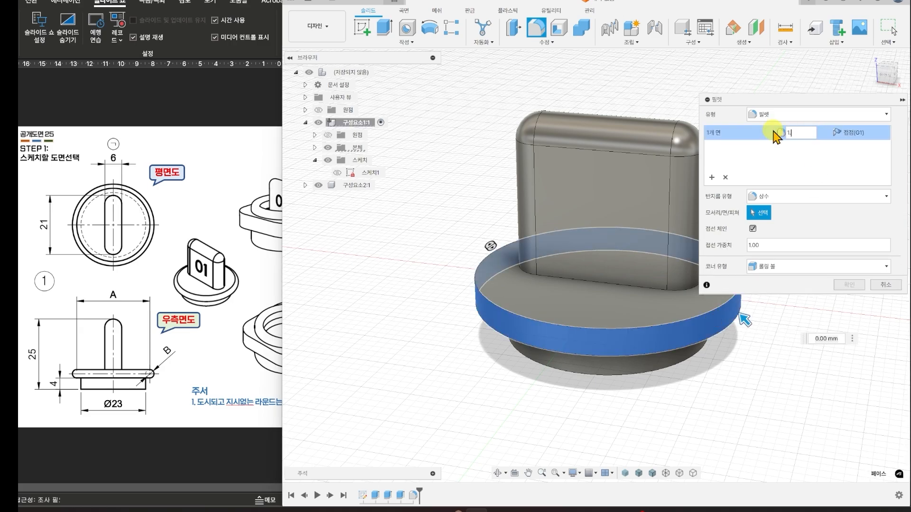
type(".5")
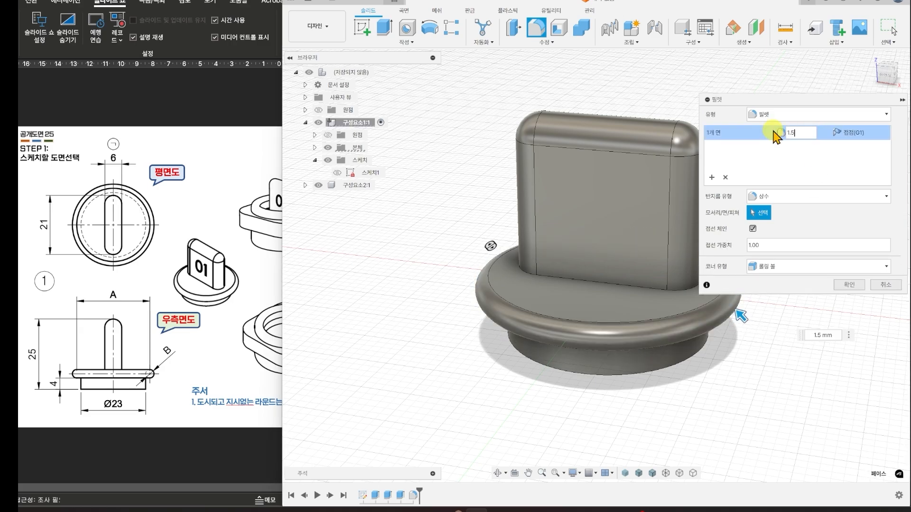
left_click(849, 285)
mouse_move(728, 339)
middle_mouse_down("shift")
mouse_move(748, 248)
mouse_move(726, 329)
mouse_move(716, 334)
middle_mouse_up("shift")
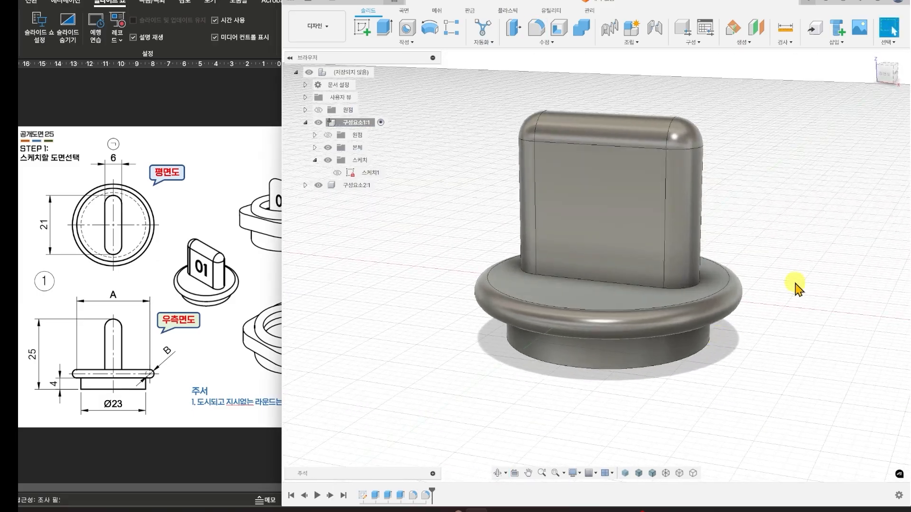
- Create a new sketch on the flat front face of the upright handle
middle_click_drag(796, 286, 773, 309, "shift")
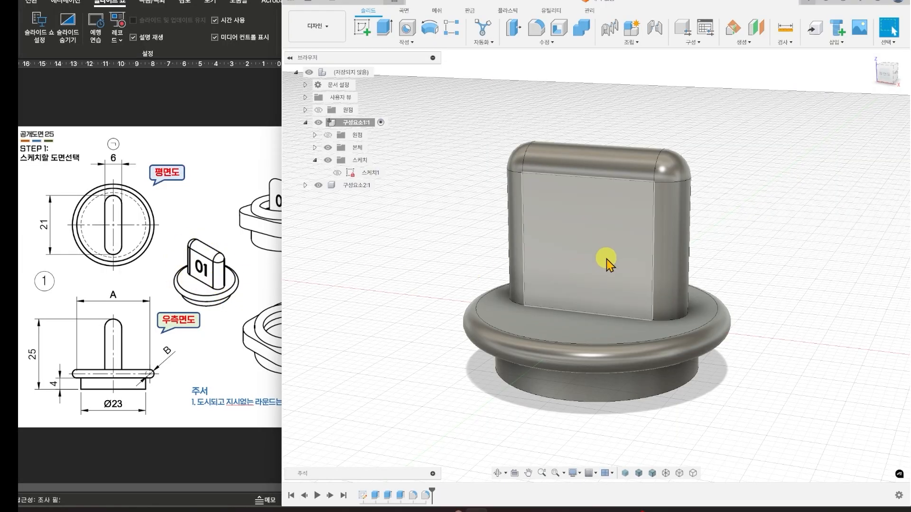
left_click(593, 248)
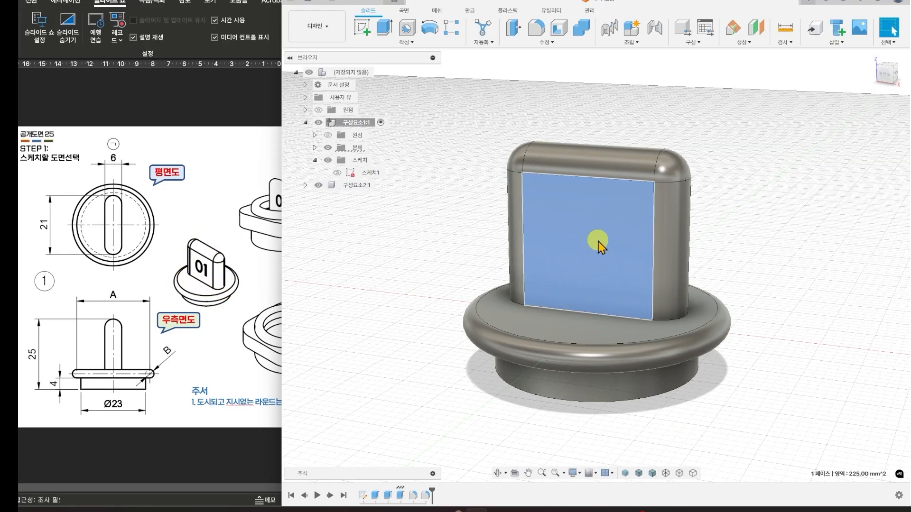
right_click(598, 241)
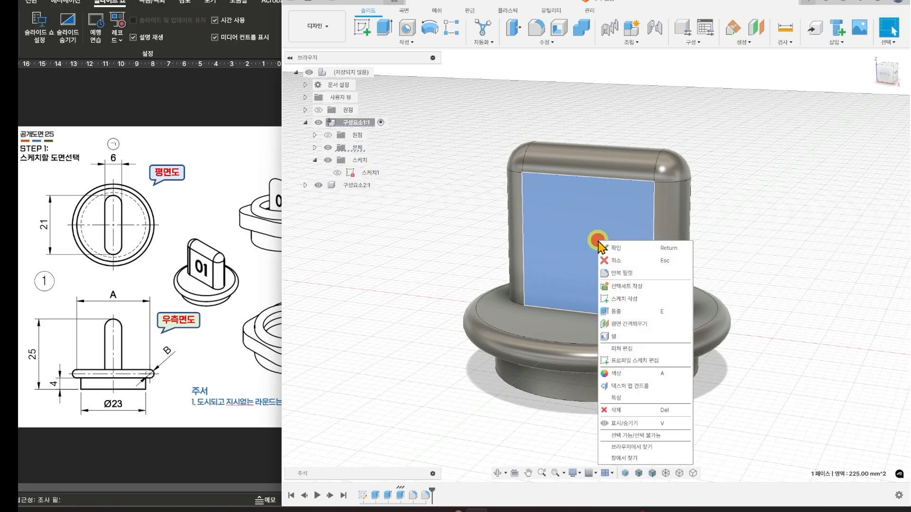
left_click(641, 305)
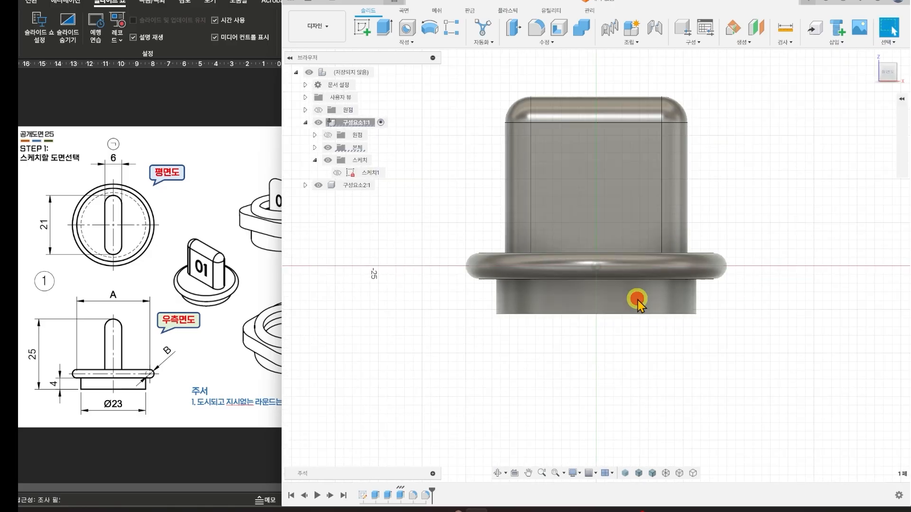
- Add sketch text "25" in a frame spanning opposite corners of the handle's flat front face
left_click(394, 41)
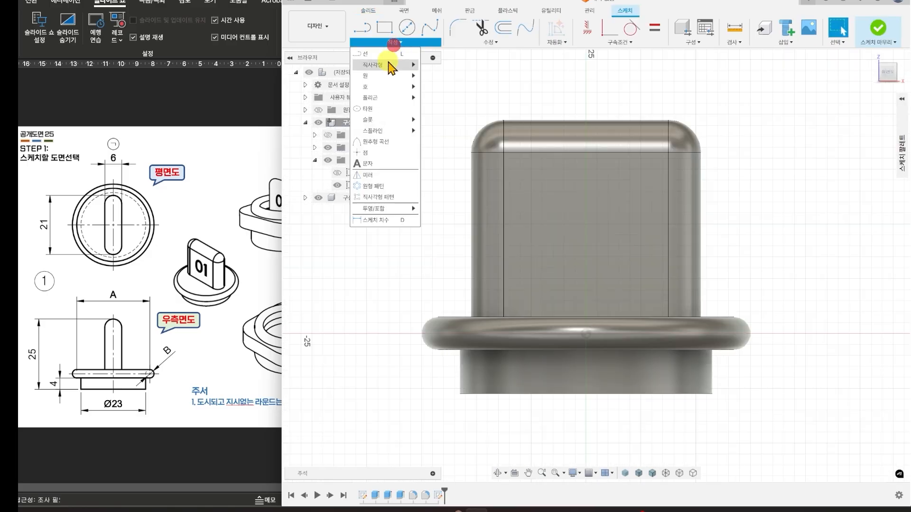
left_click(375, 161)
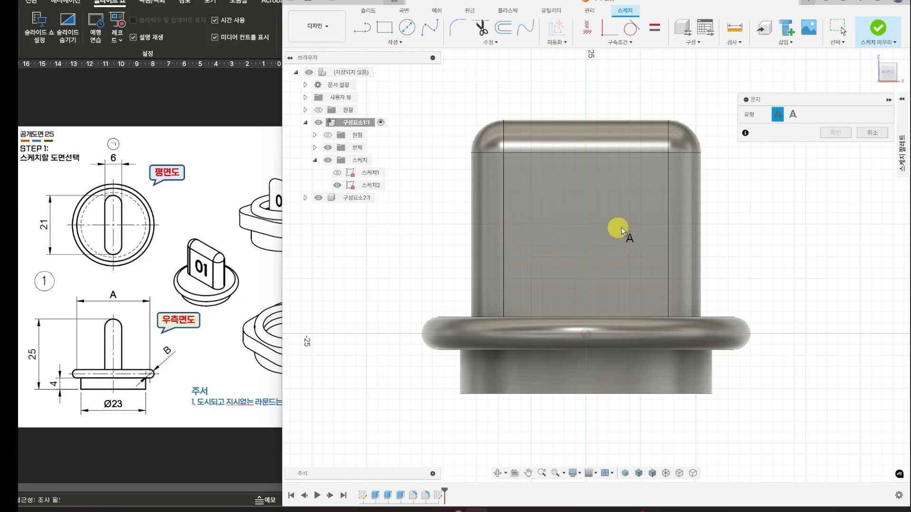
left_click(504, 153)
left_click(669, 318)
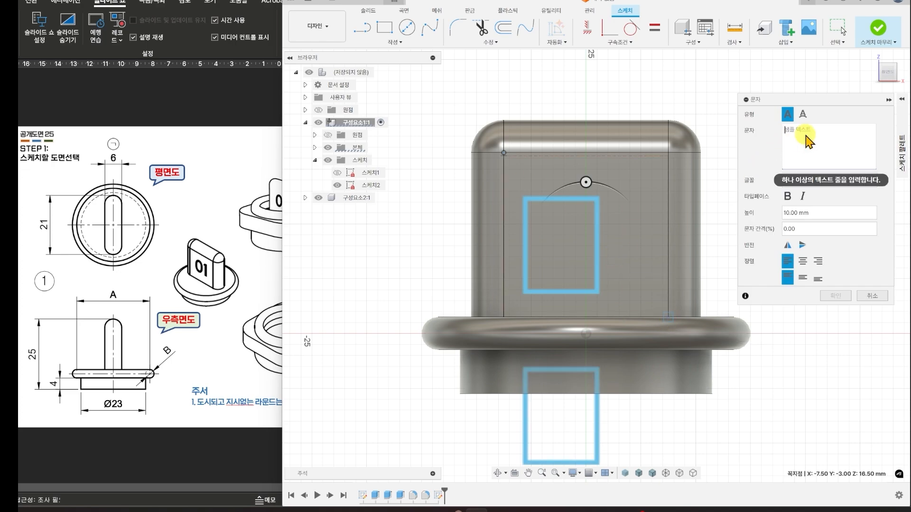
type("25")
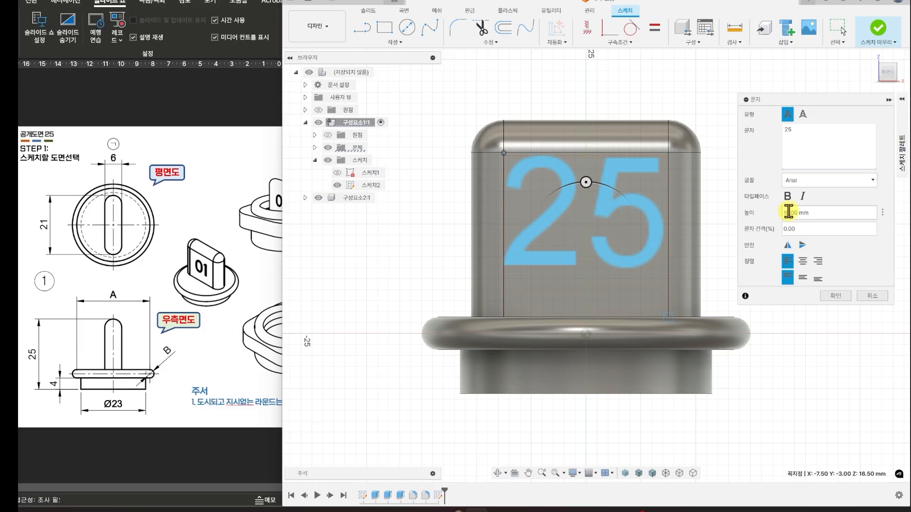
- Make the "25" text bold, centre it horizontally and vertically, set its height to 7 mm, and finish the sketch
left_click(787, 196)
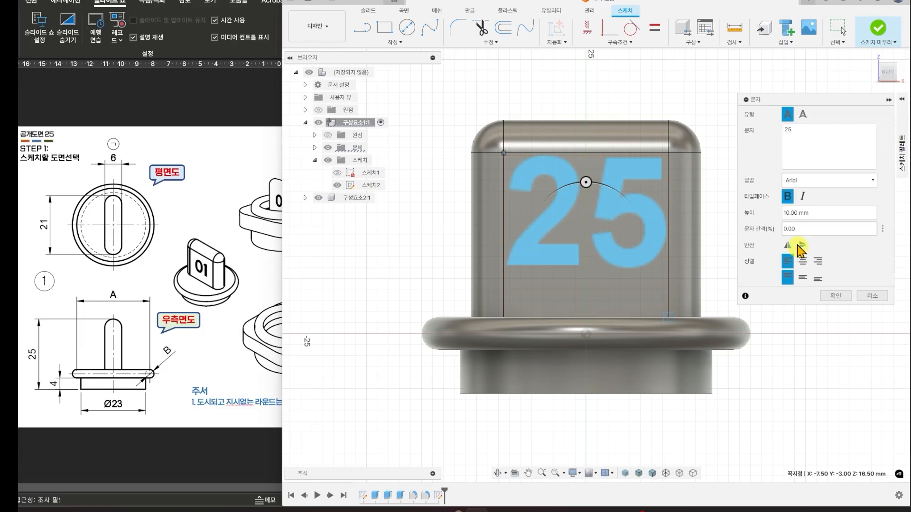
left_click(802, 261)
left_click(803, 278)
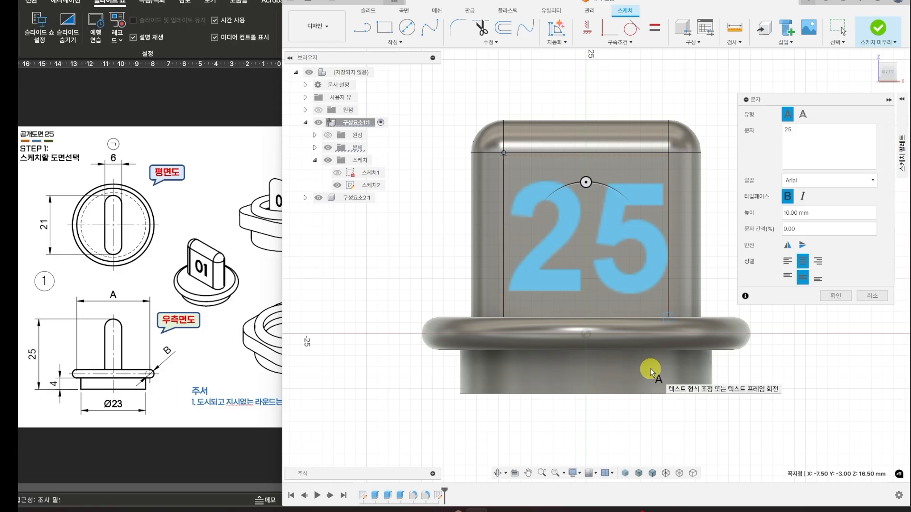
left_click(838, 213)
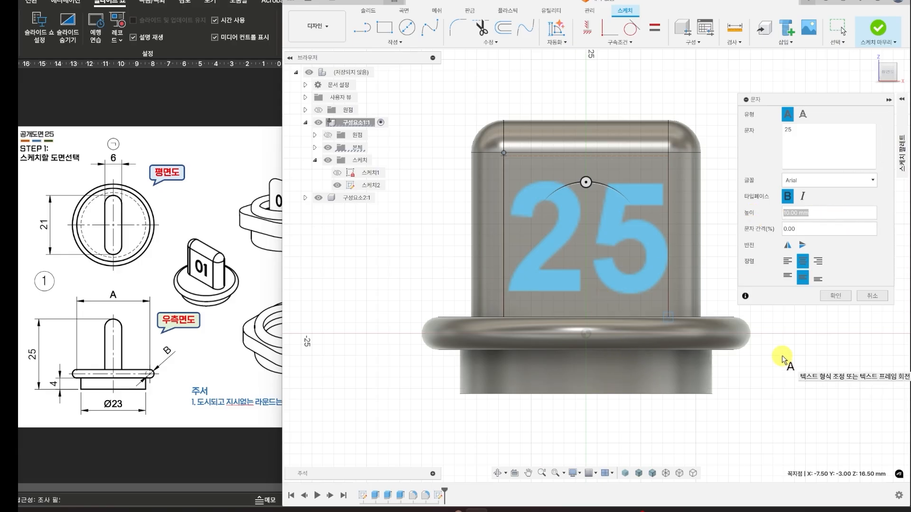
type("8")
key("BackSpace")
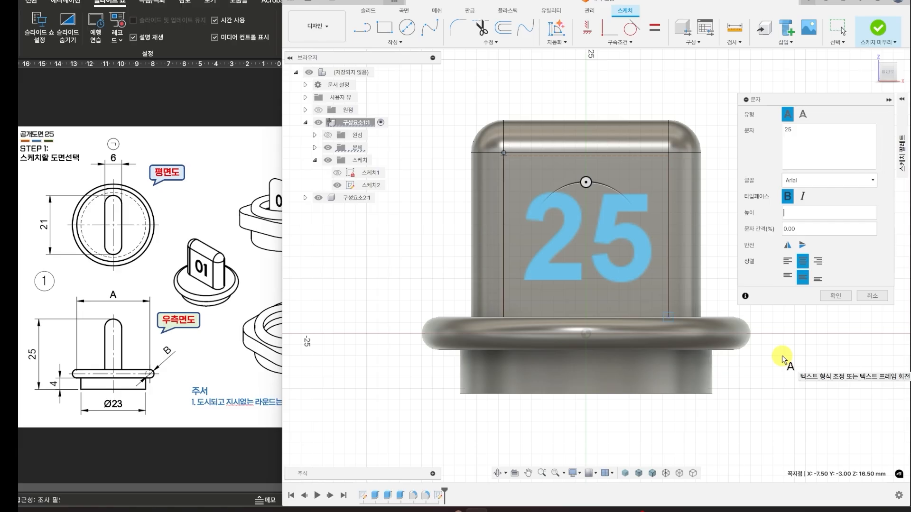
type("7")
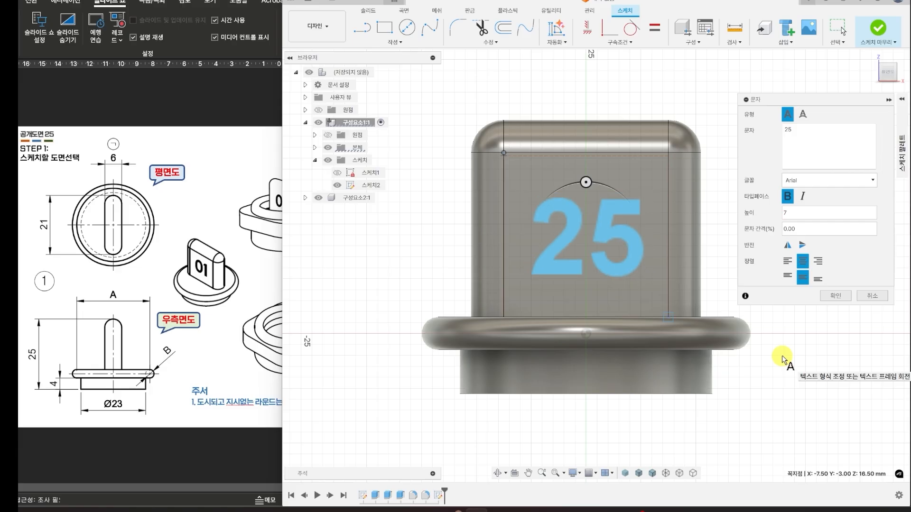
left_click(836, 296)
left_click(878, 28)
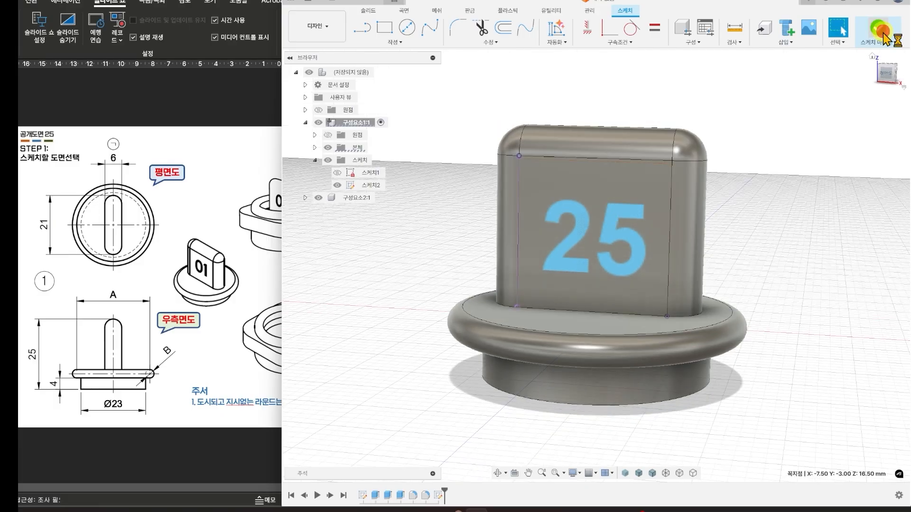
- Extrude the "25" text -1 mm as a cut to engrave it into the handle's front face
middle_click_drag(747, 264, 759, 270, "shift")
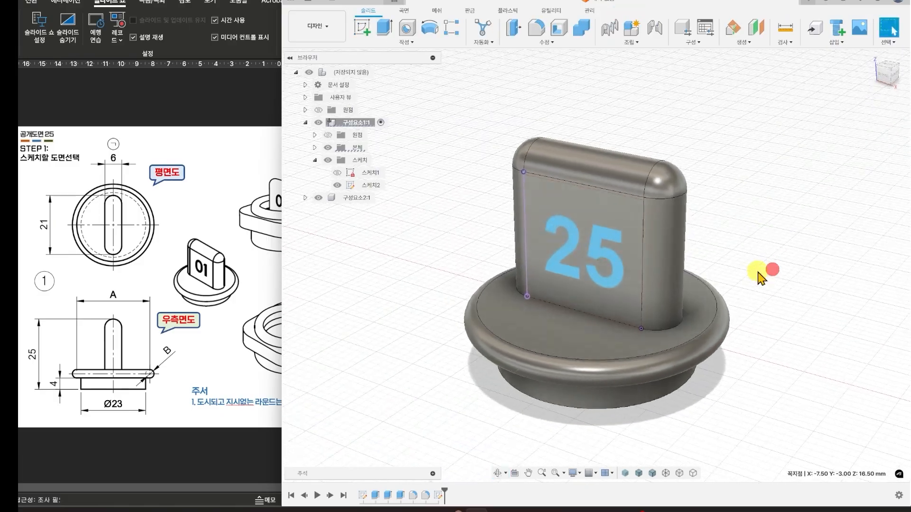
left_click(407, 42)
left_click(396, 98)
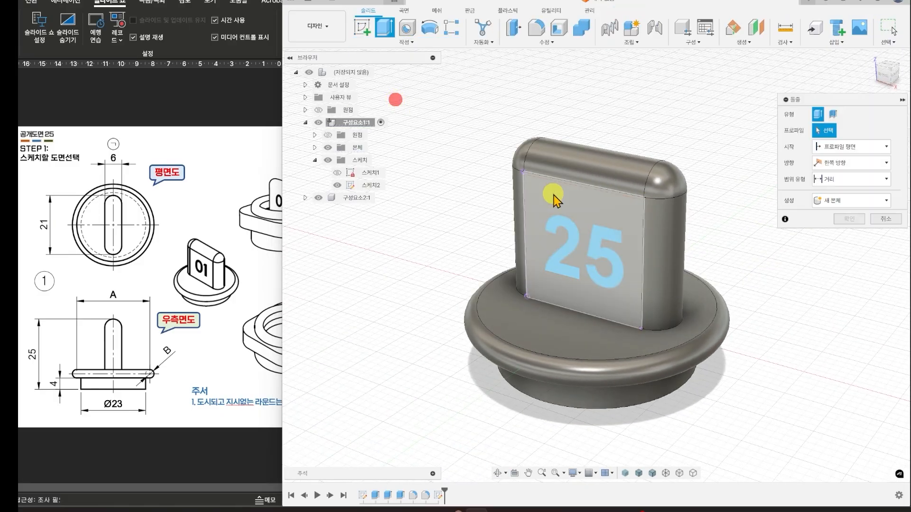
left_click(573, 235)
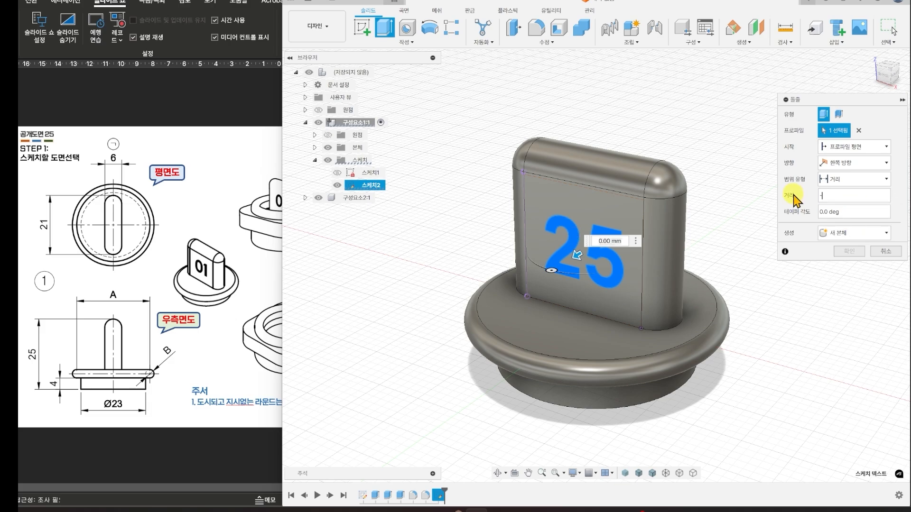
type("-1")
key("Return")
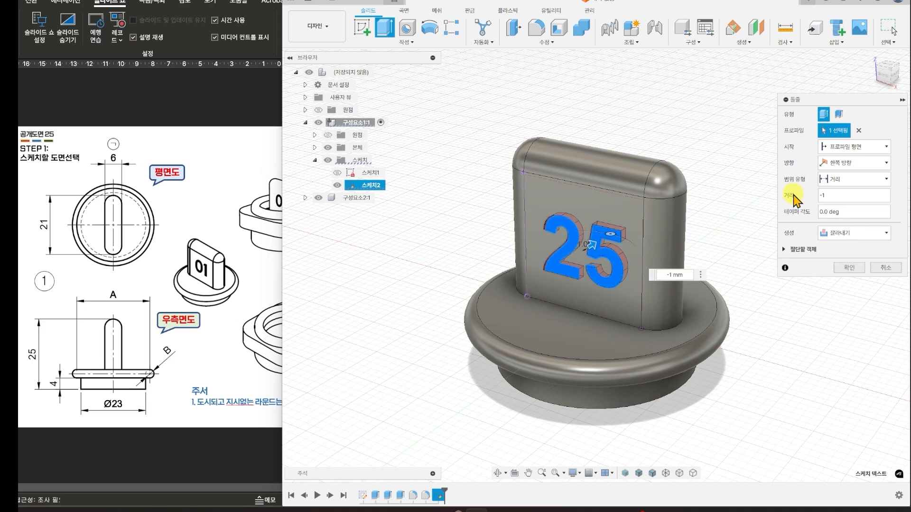
left_click(854, 268)
middle_click_drag(678, 366, 738, 378, "shift")
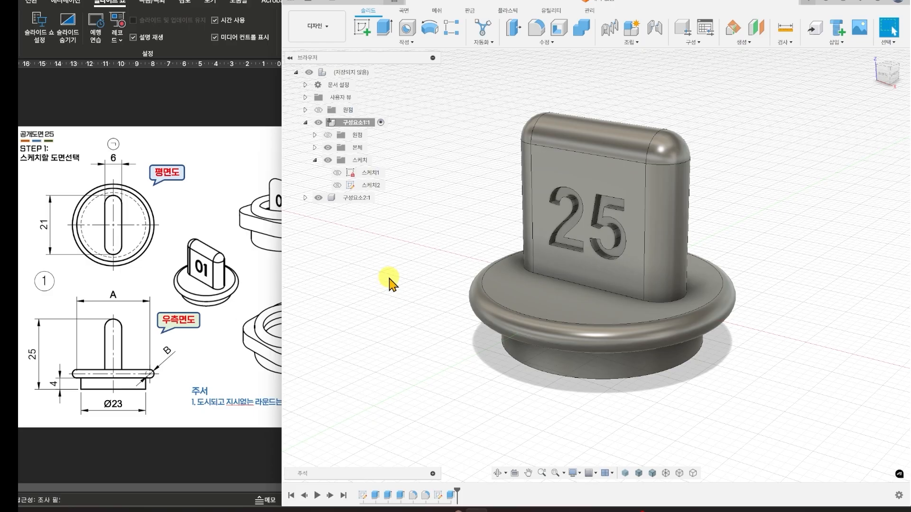
- Activate the second component and hide the first component
left_click(381, 198)
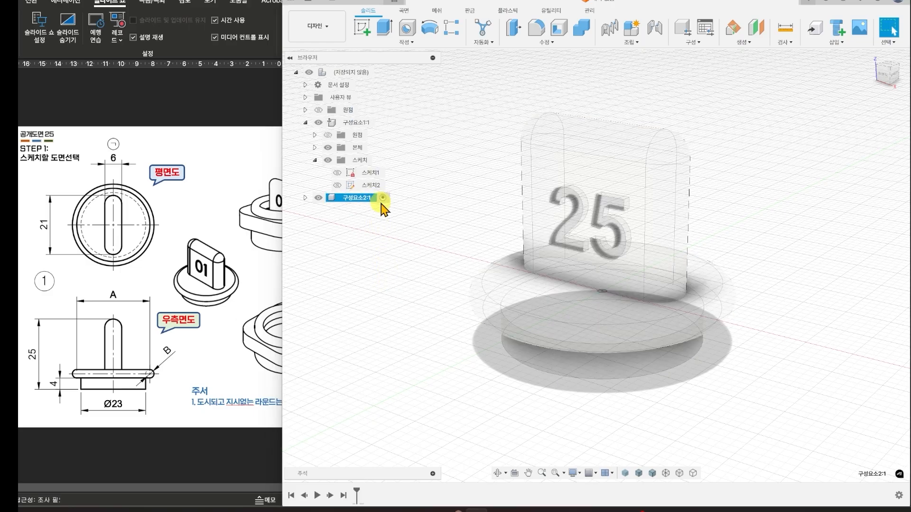
left_click(318, 122)
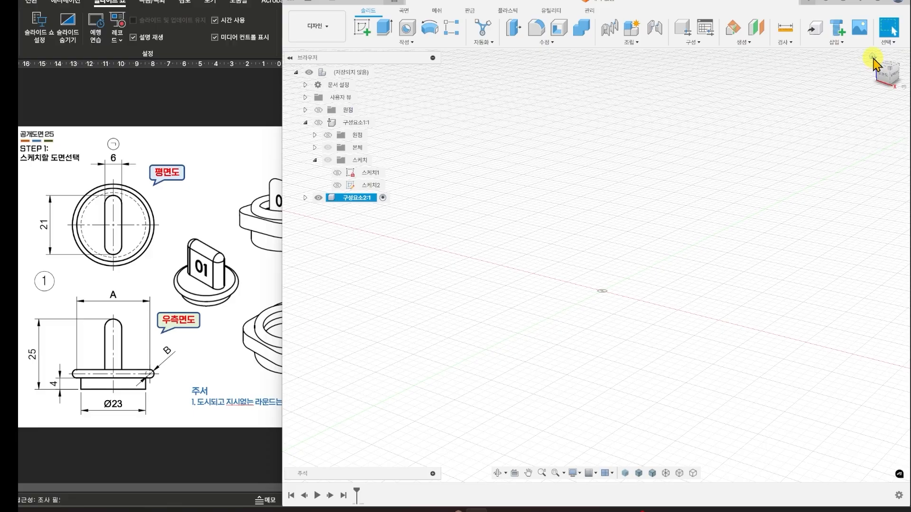
left_click(872, 56)
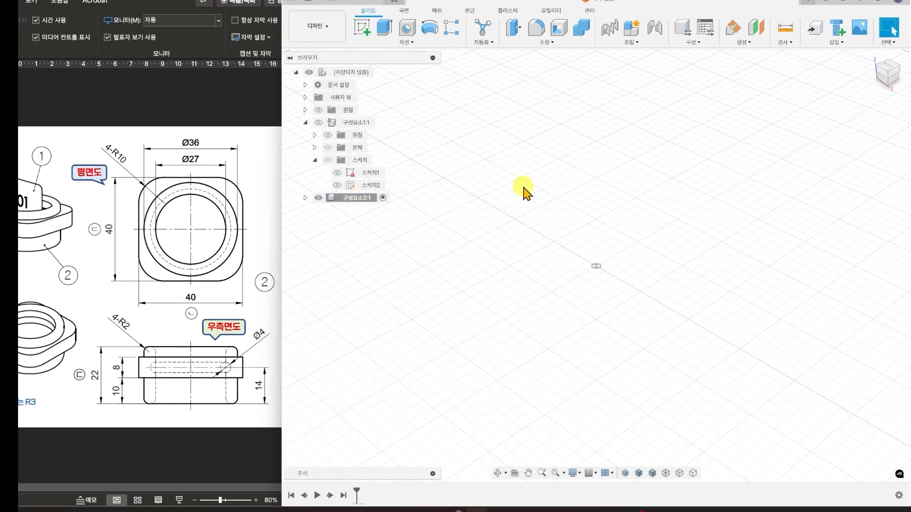
- Create a new sketch on the horizontal origin plane for the second component
left_click(363, 30)
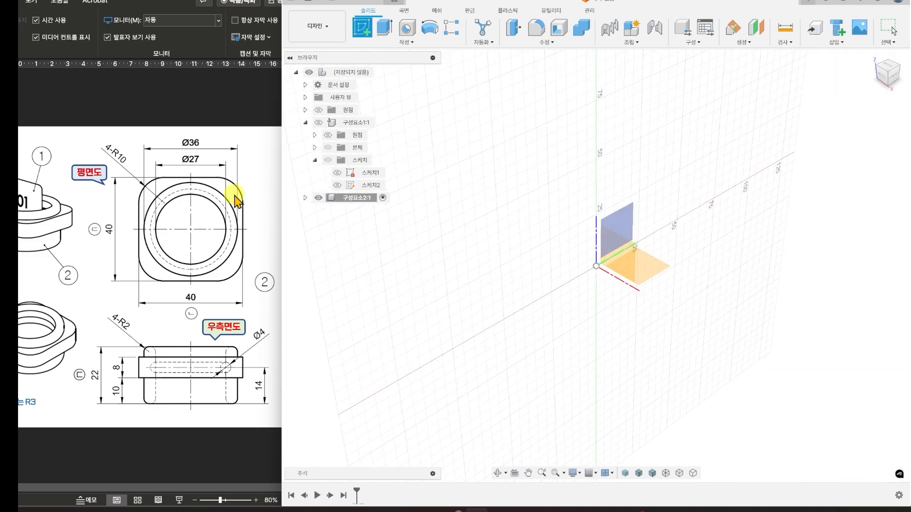
left_click(888, 70)
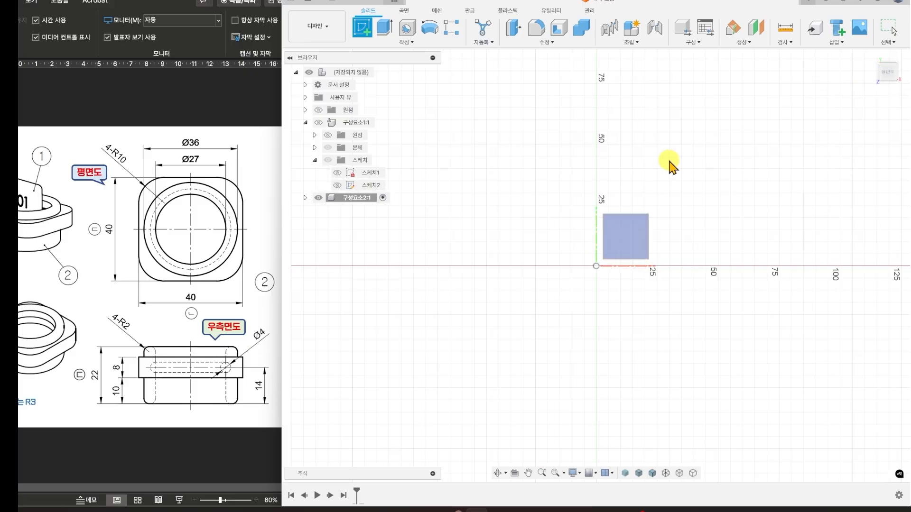
left_click(629, 240)
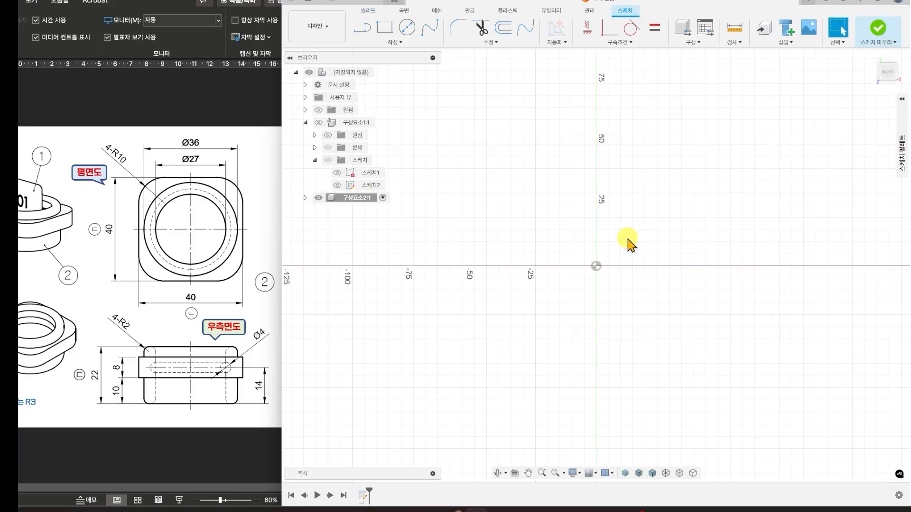
middle_click_drag(620, 323, 632, 301)
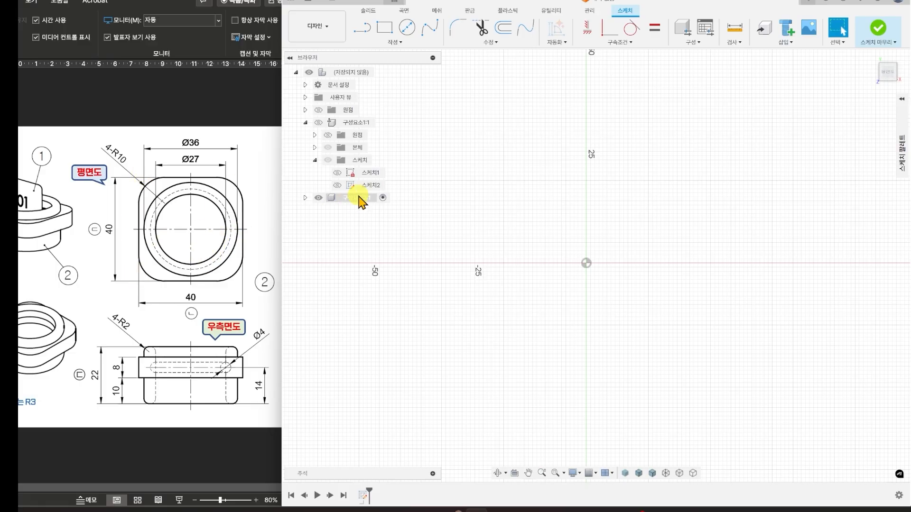
- Draw three concentric circles of increasing size centred on the sketch origin
left_click(398, 44)
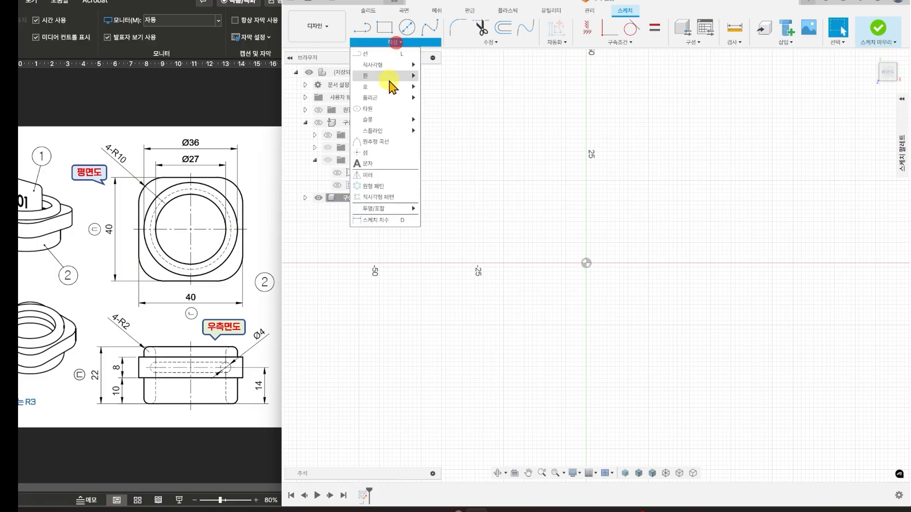
mouse_move(393, 78)
left_click(446, 76)
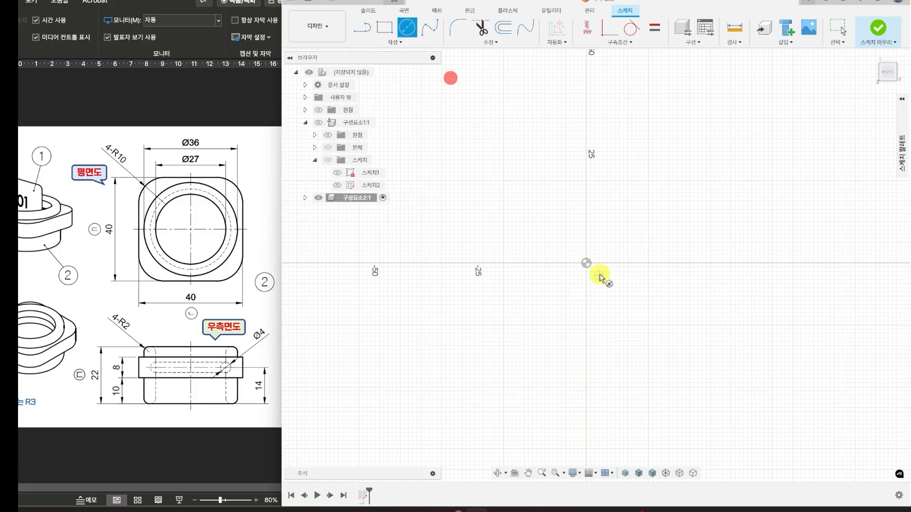
left_click(586, 263)
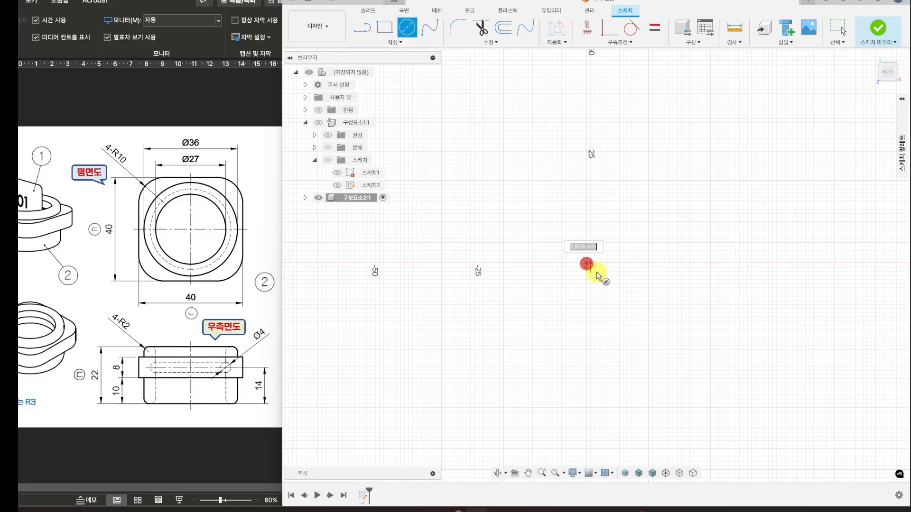
left_click(618, 290)
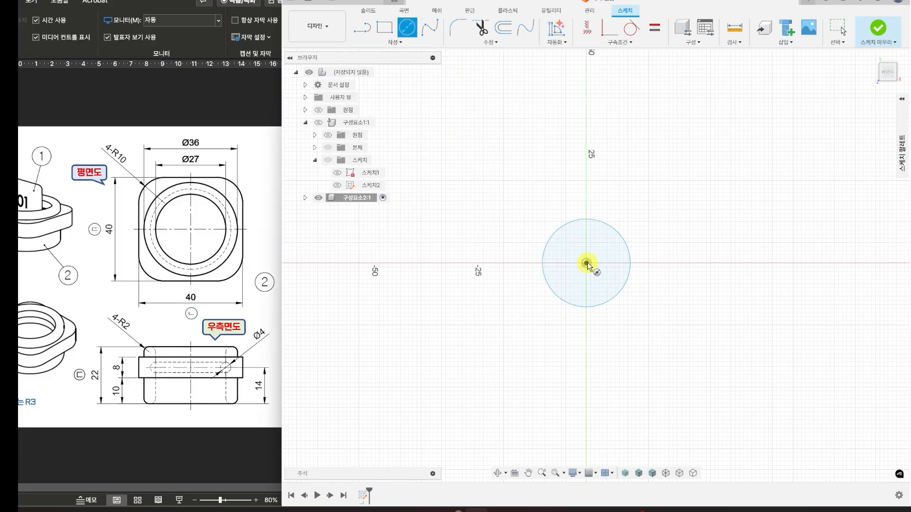
left_click(587, 263)
left_click(629, 301)
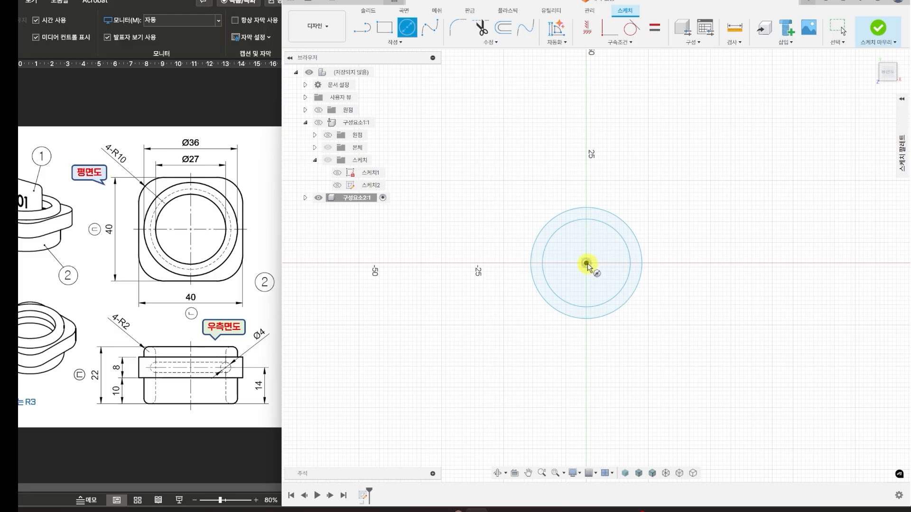
left_click(586, 264)
left_click(636, 309)
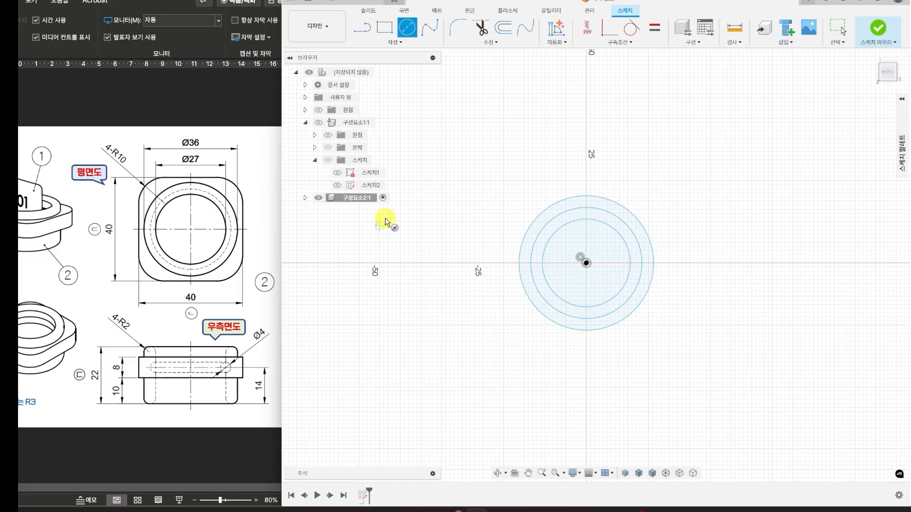
- Dimension the innermost circle's diameter as 27 mm and place the dimension text outside the circles
left_click(394, 43)
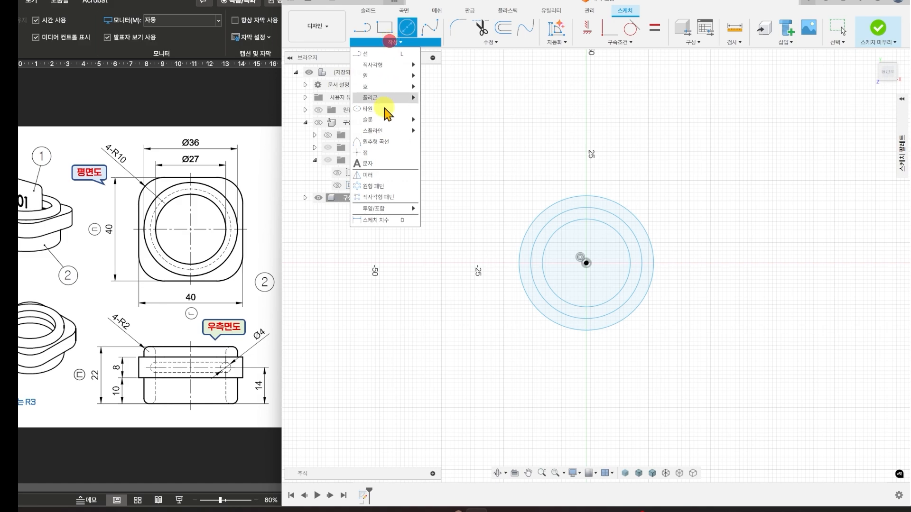
left_click(382, 221)
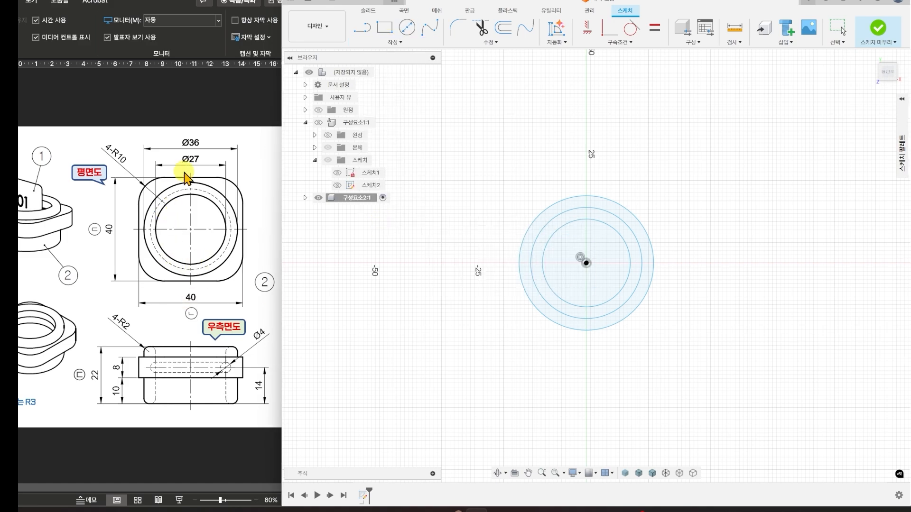
left_click(558, 231)
left_click(505, 168)
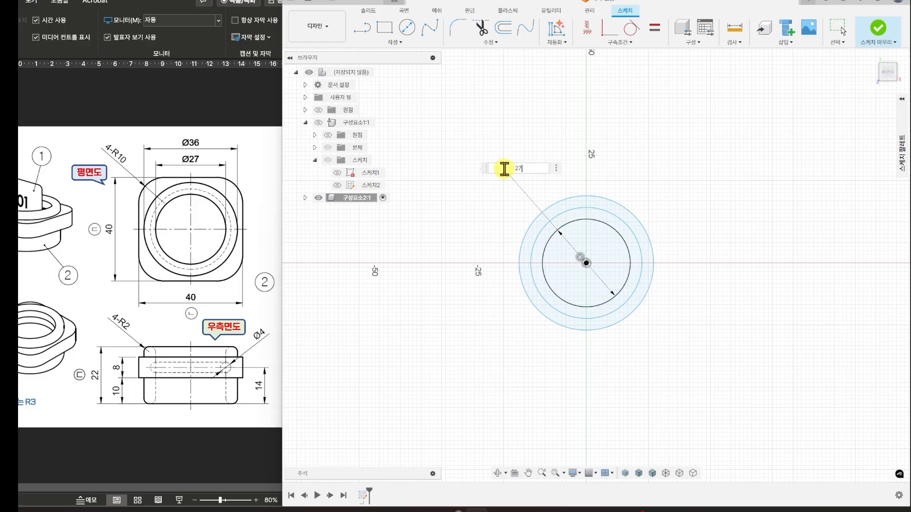
key("Return")
scroll(507, 175, "up", 5)
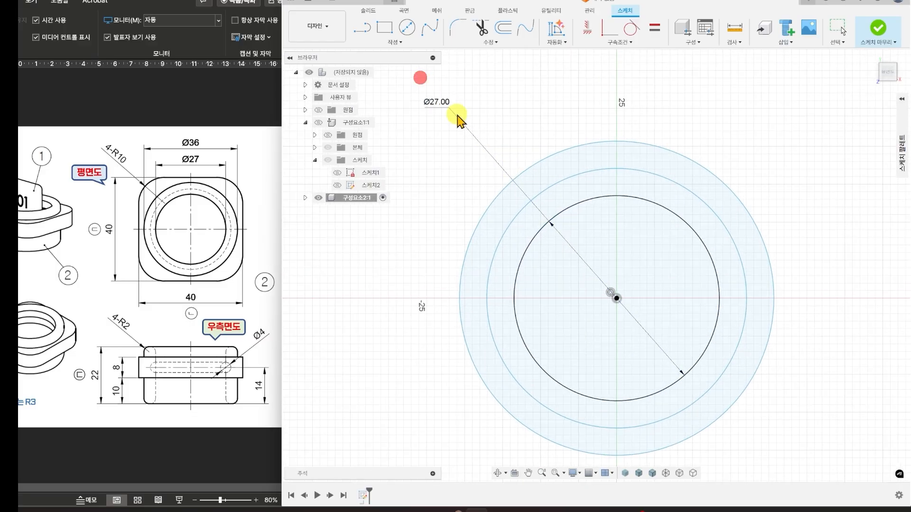
left_click_drag(459, 121, 480, 134)
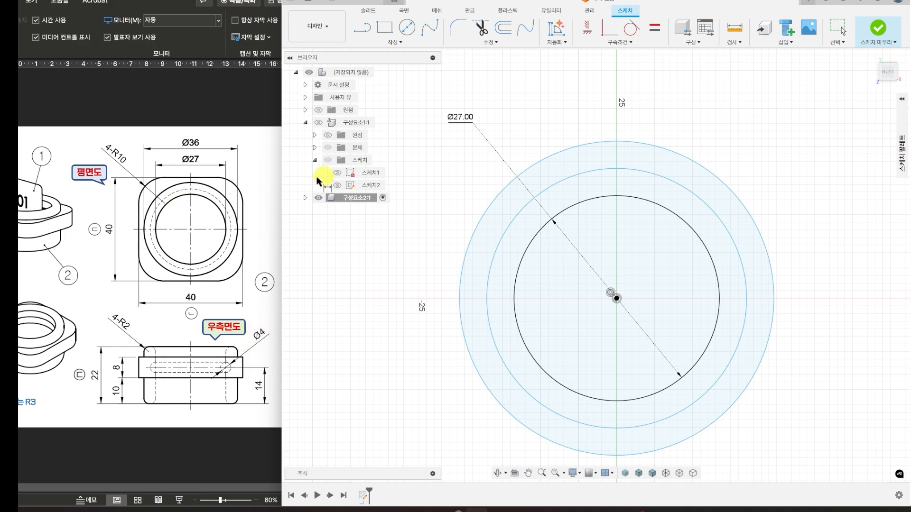
- Dimension the middle circle's diameter as 27+4 mm
left_click(714, 210)
left_click(740, 122)
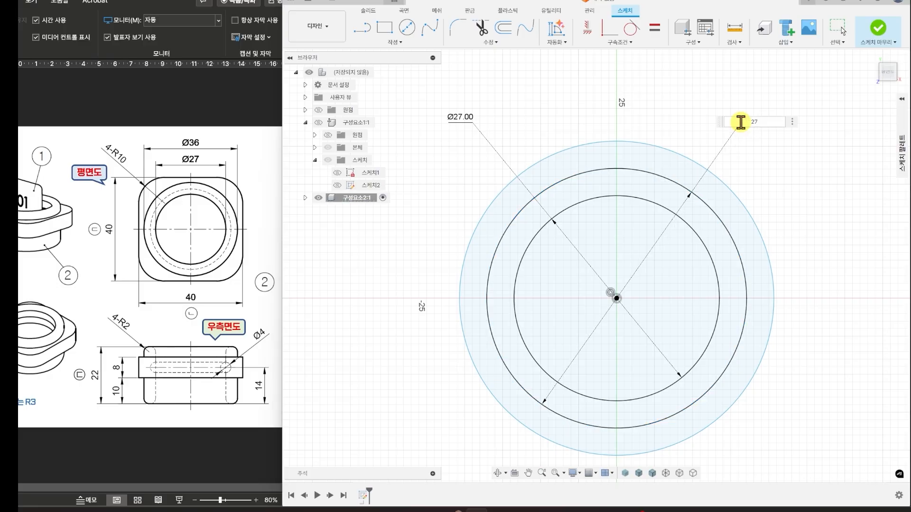
type("27+4")
key("Return")
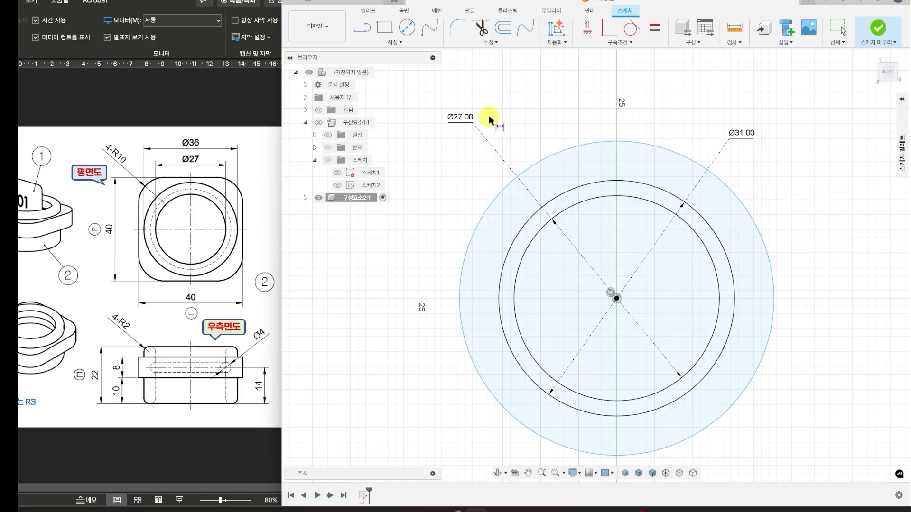
- Reposition the 27 mm diameter dimension's text and dimension the outermost circle's diameter as 36 mm
left_click_drag(466, 119, 481, 143)
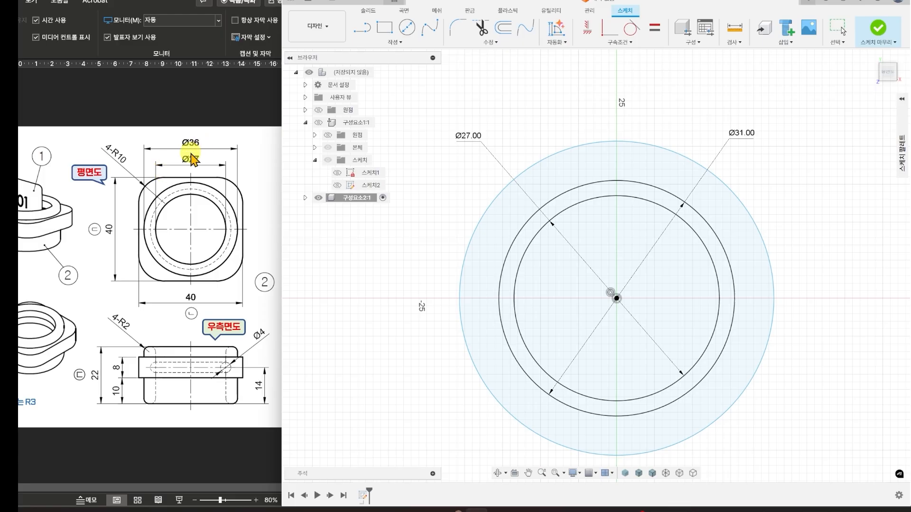
left_click(742, 209)
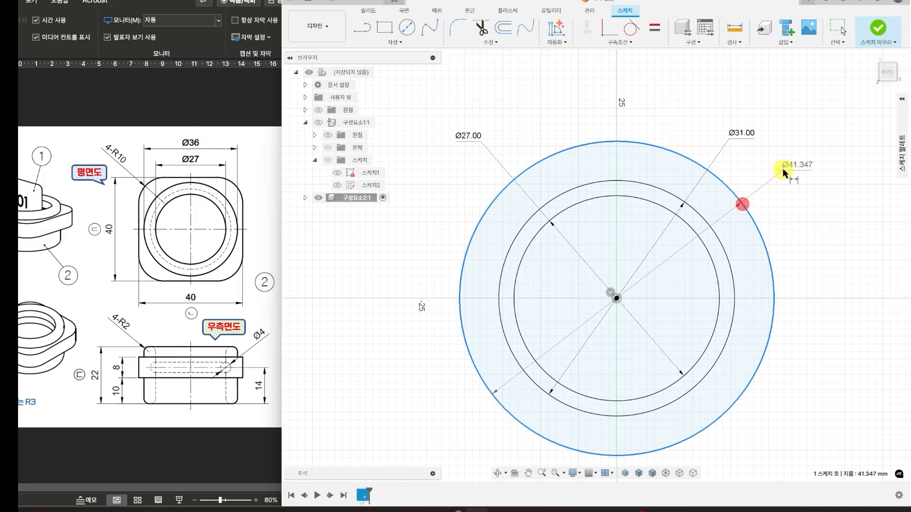
left_click(786, 168)
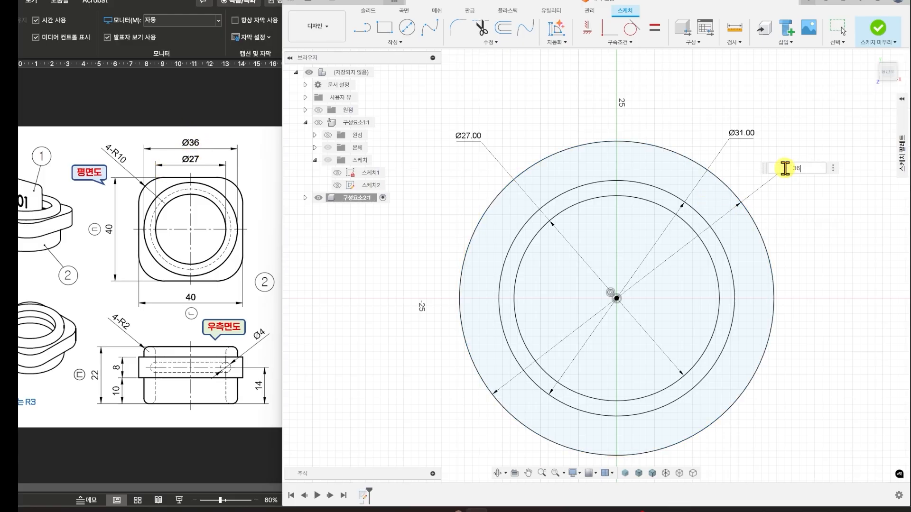
type("36")
key("Return")
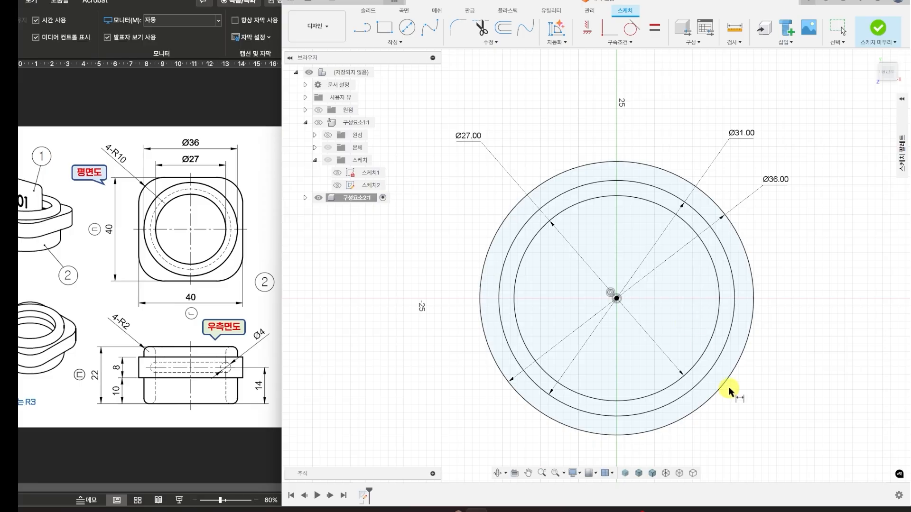
middle_click_drag(730, 388, 714, 372)
scroll(722, 373, "up", 3)
scroll(723, 373, "down", 4)
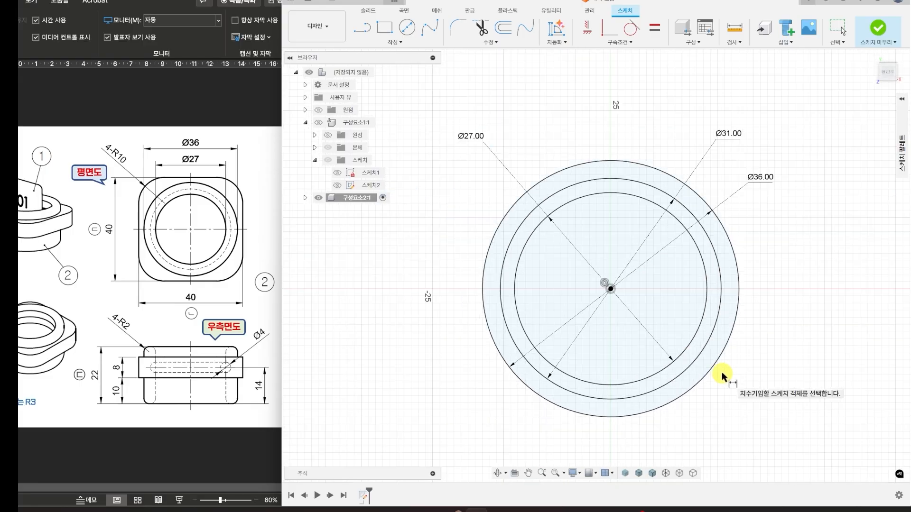
scroll(721, 373, "down", 2)
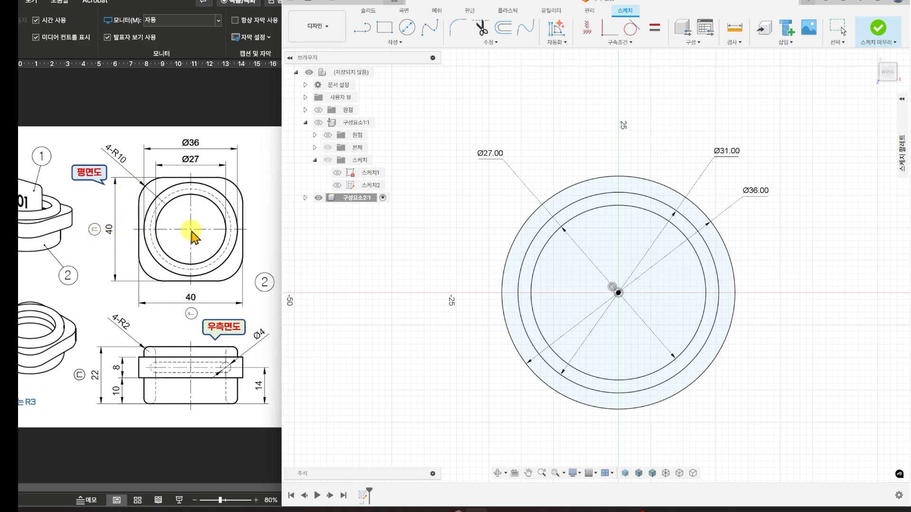
- Draw a center rectangle about 41 mm high from the sketch origin, enclosing all three circles
left_click(394, 42)
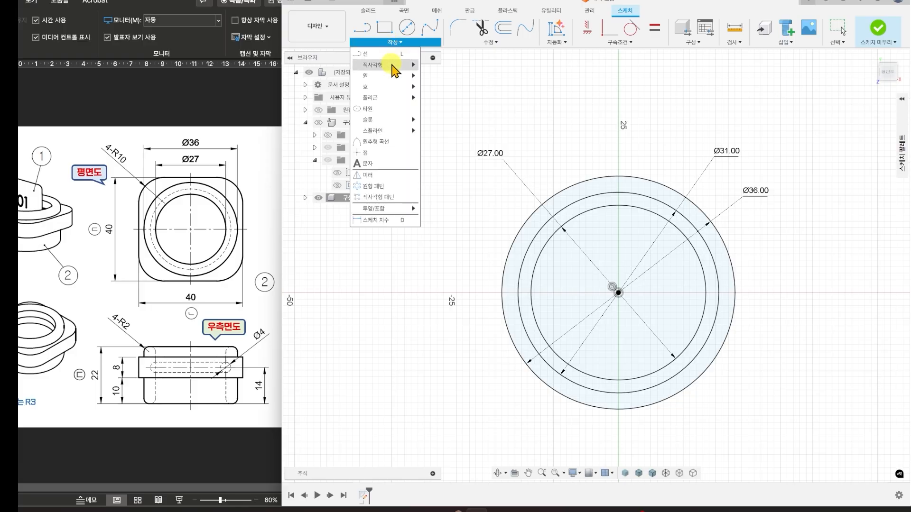
mouse_move(393, 66)
left_click(454, 88)
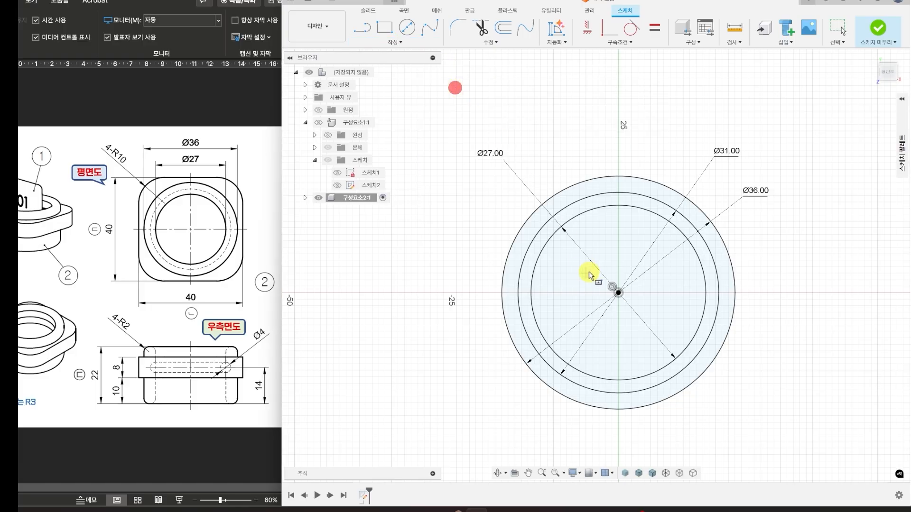
left_click(617, 294)
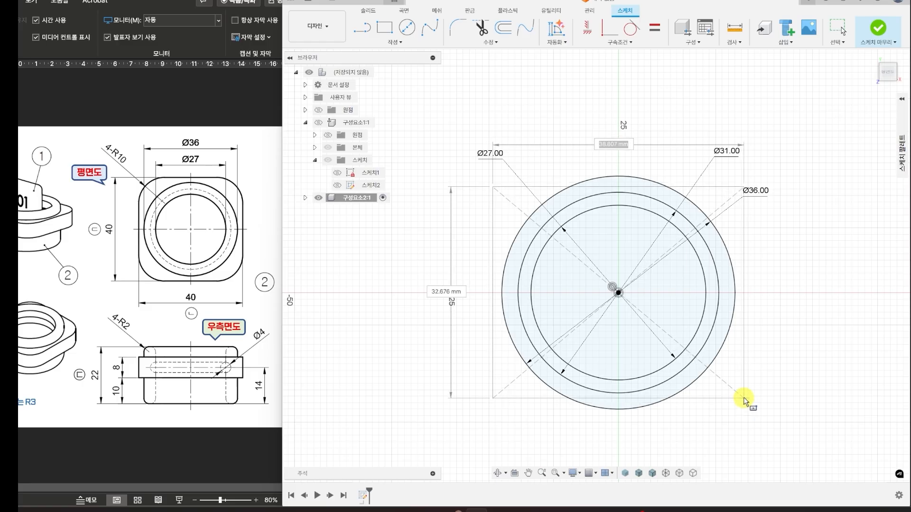
left_click(750, 426)
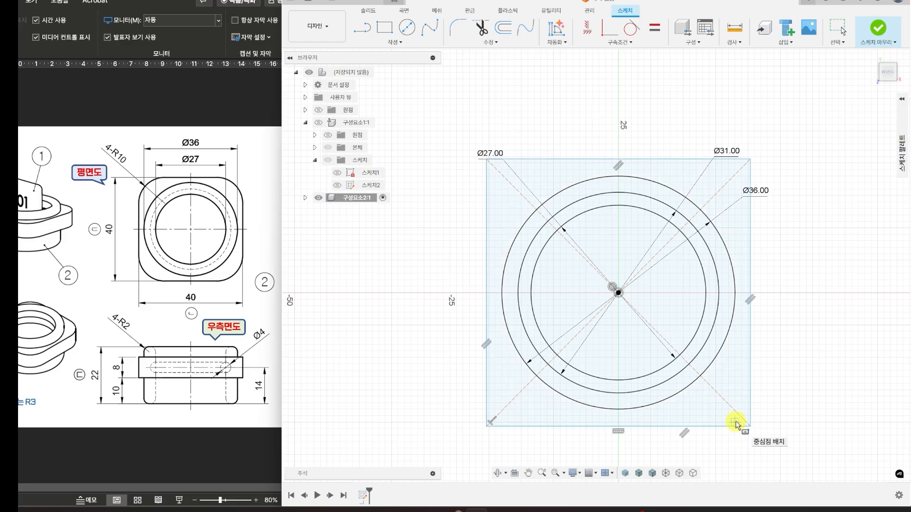
- Dimension the rectangle's height and width as 40 mm each and finish the sketch
left_click(393, 43)
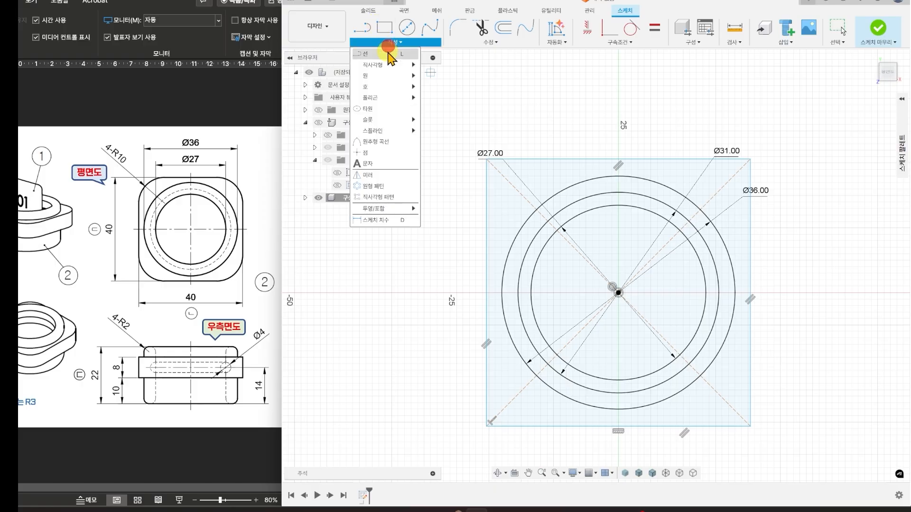
left_click(392, 220)
left_click(487, 301)
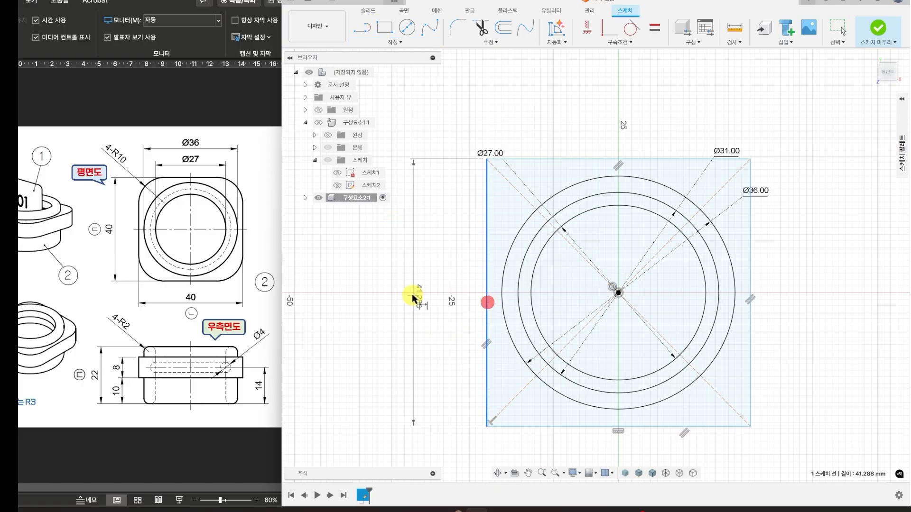
left_click(412, 296)
key("Return")
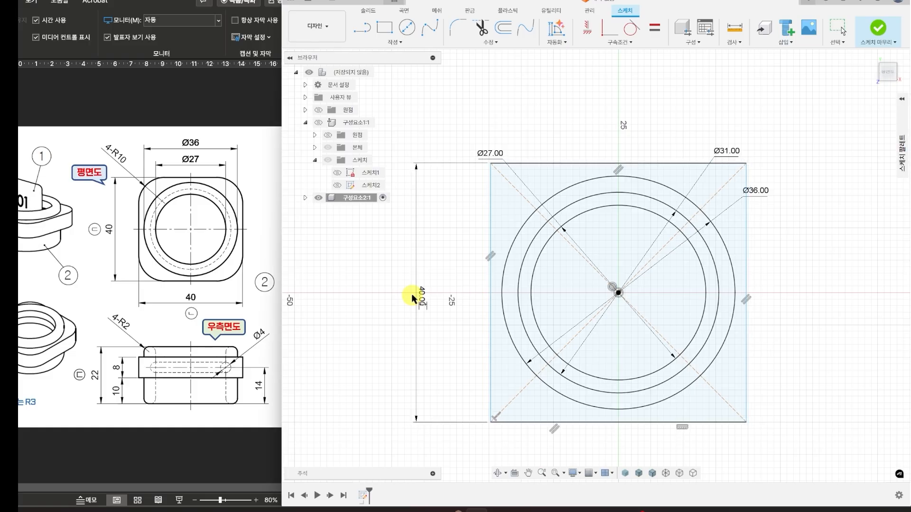
left_click(627, 422)
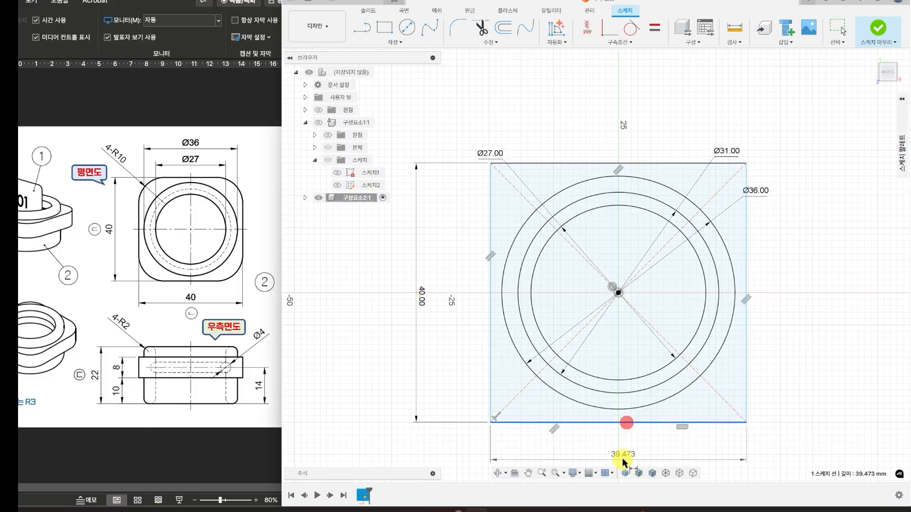
left_click(622, 459)
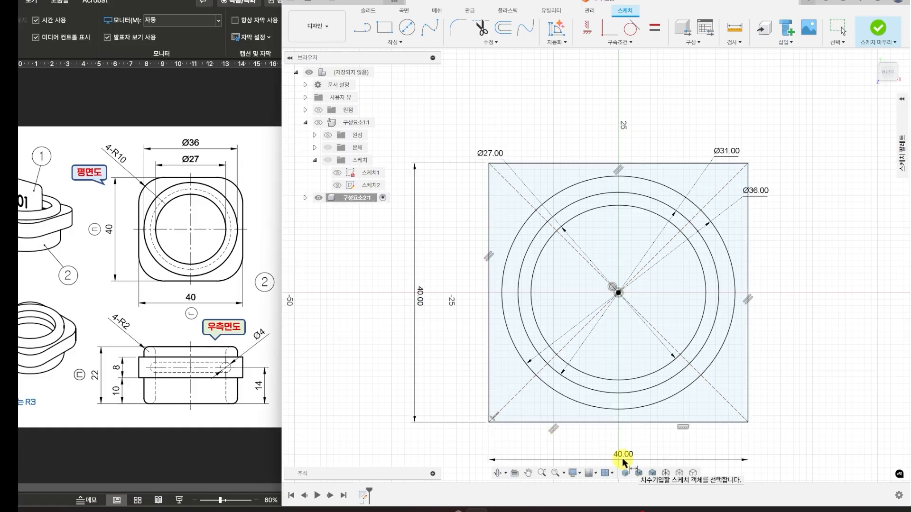
key("Return")
middle_click_drag(635, 423, 640, 369)
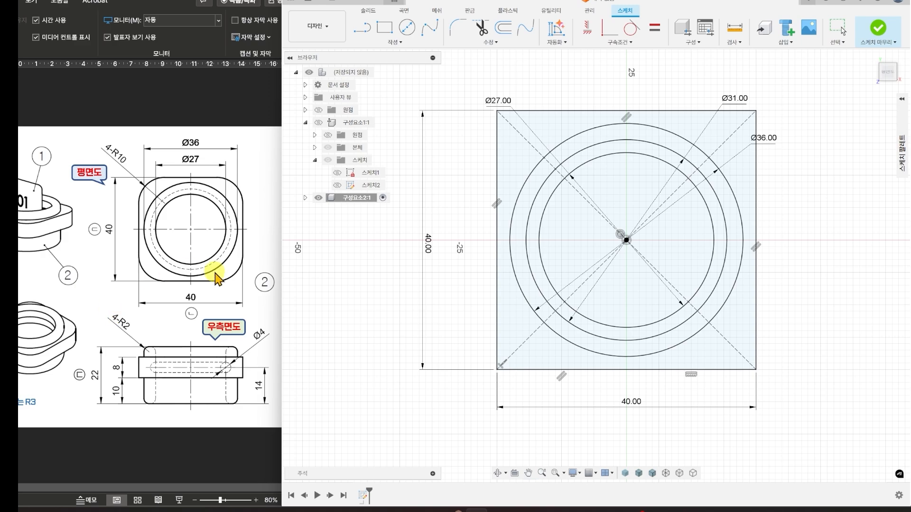
left_click(878, 30)
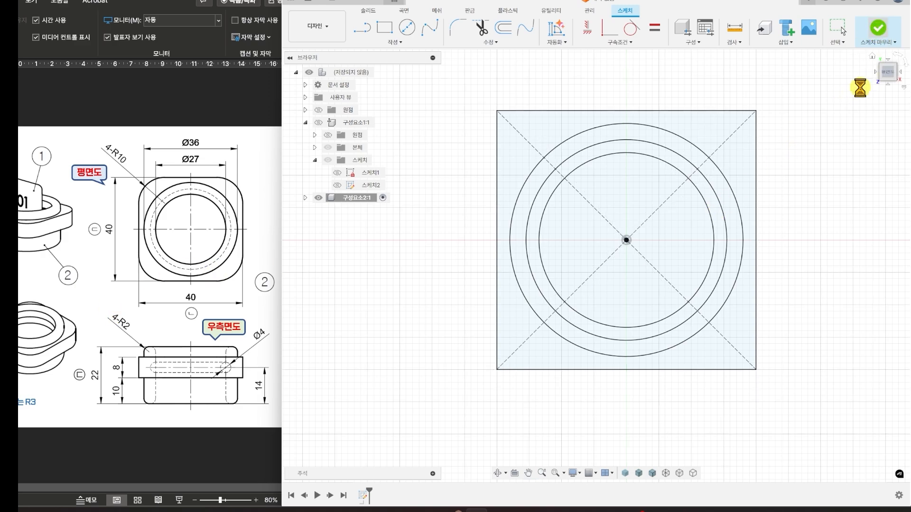
- Extrude all profiles between the 27 mm circle and the square symmetrically as a new body, with a whole length of 8 mm
left_click(873, 59)
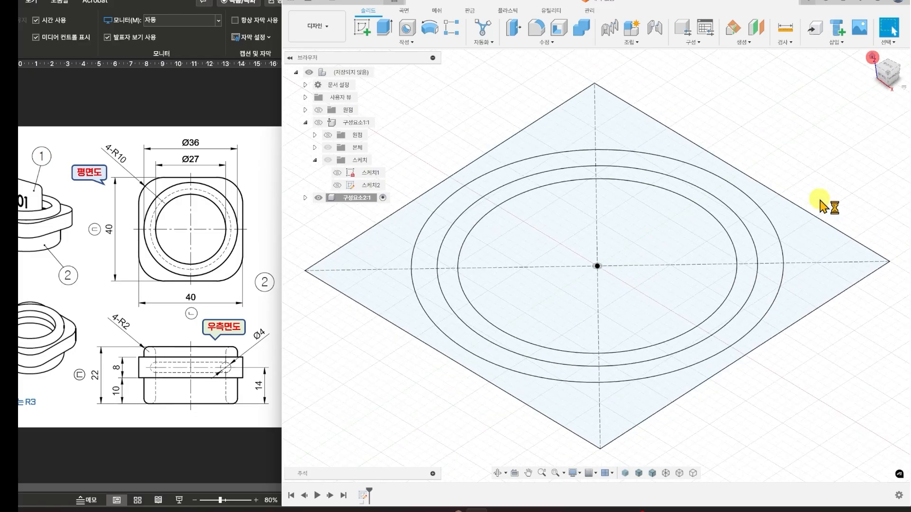
scroll(667, 264, "down", 3)
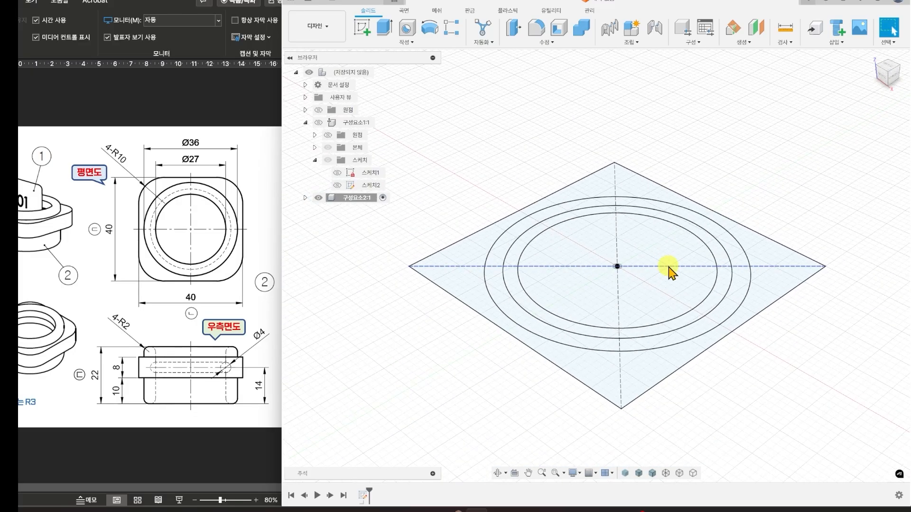
middle_click_drag(763, 373, 783, 355)
left_click(406, 41)
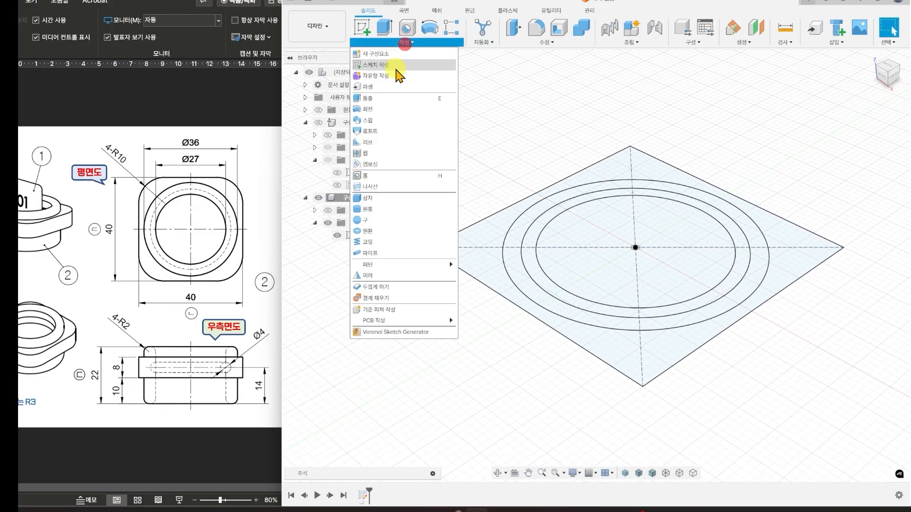
left_click(391, 101)
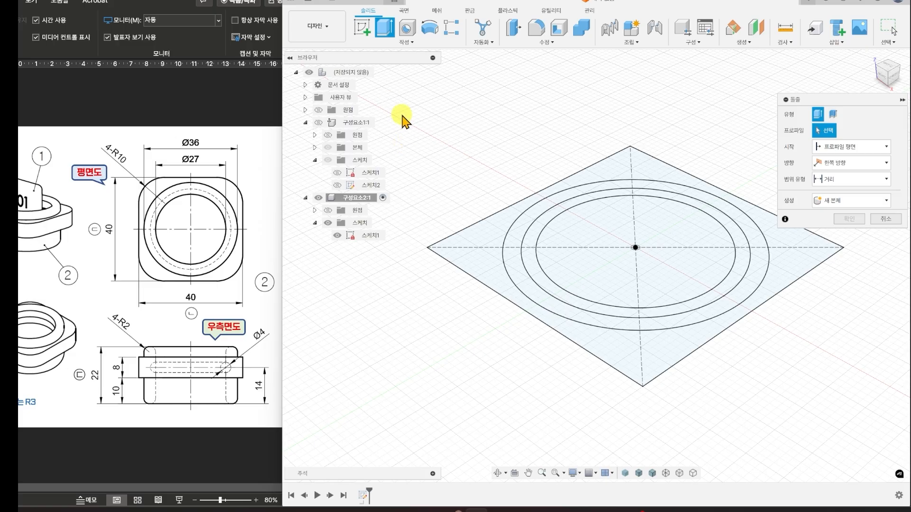
mouse_move(403, 116)
left_mouse_down()
mouse_move(753, 390)
mouse_move(881, 428)
left_mouse_up()
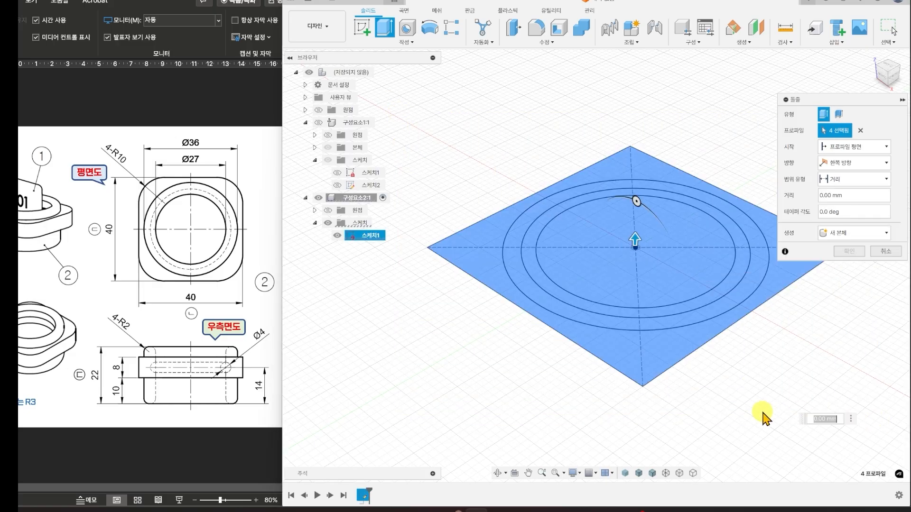
left_click(668, 256)
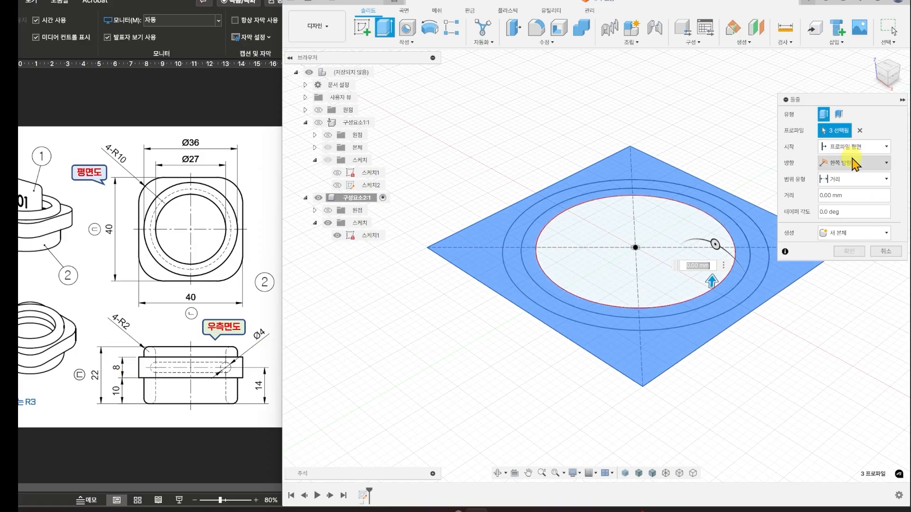
left_click(856, 163)
left_click(847, 198)
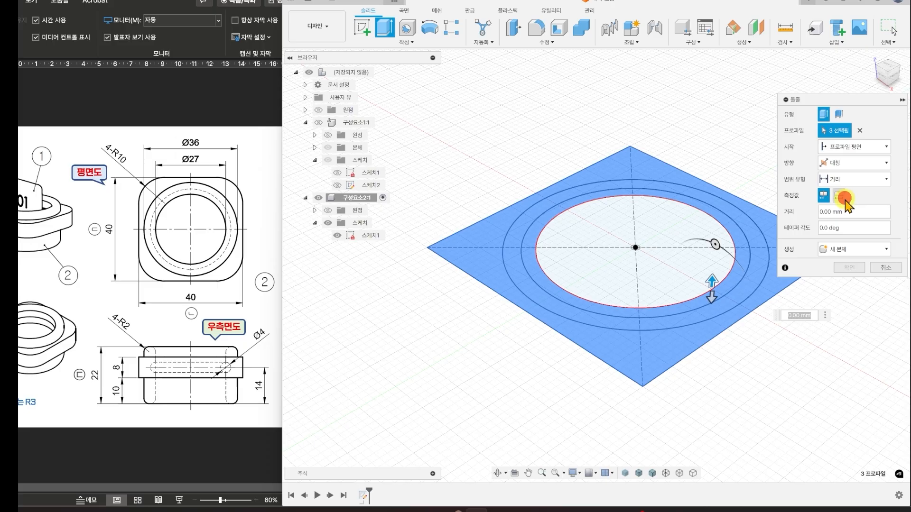
left_click(838, 196)
left_click(858, 213)
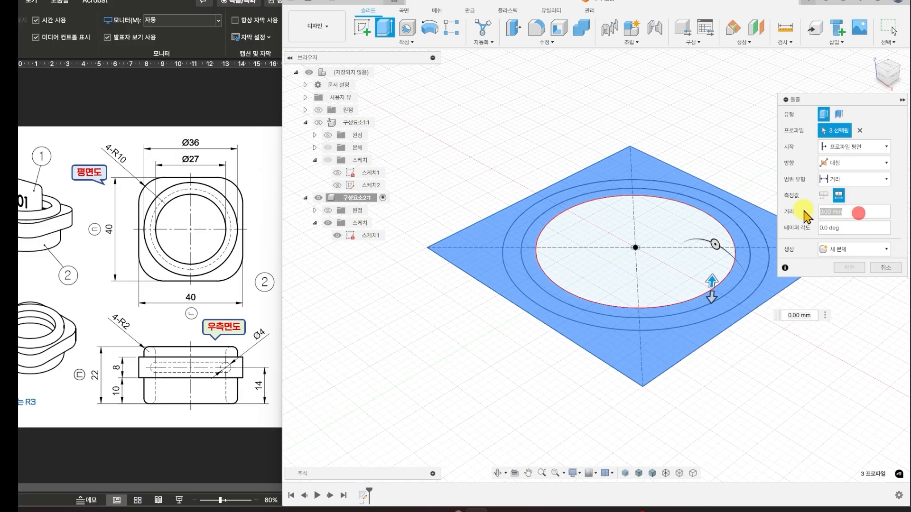
type("8")
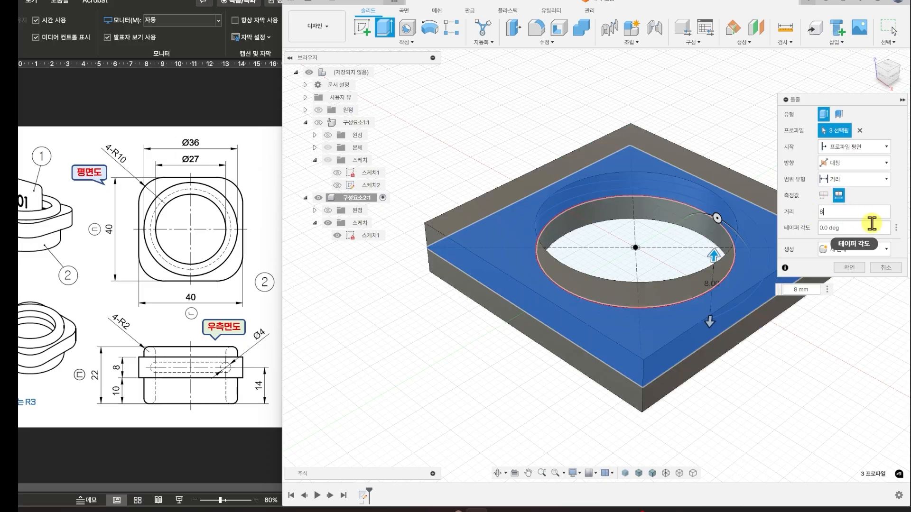
left_click(850, 268)
scroll(643, 278, "down", 3)
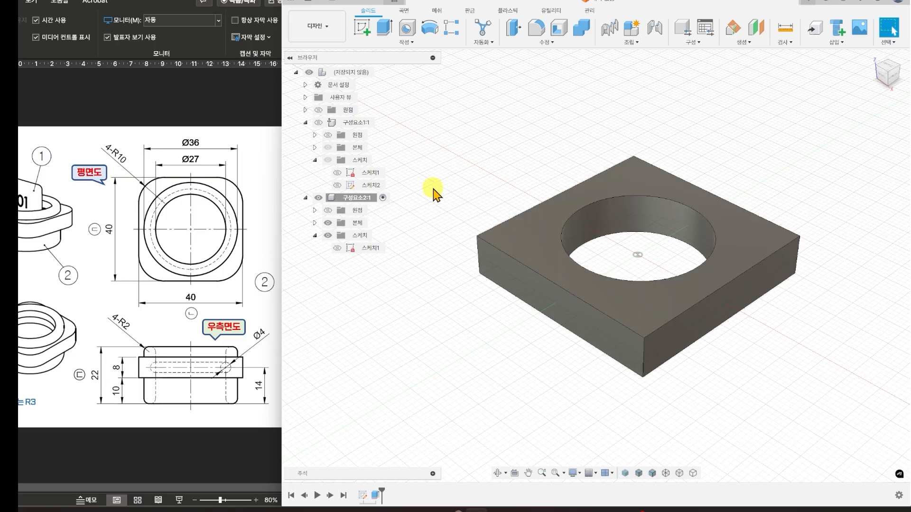
- Show the sketch and cut the narrow ring between the 27 mm circle and the middle circle symmetrically, with a whole length of 4 mm
left_click(337, 249)
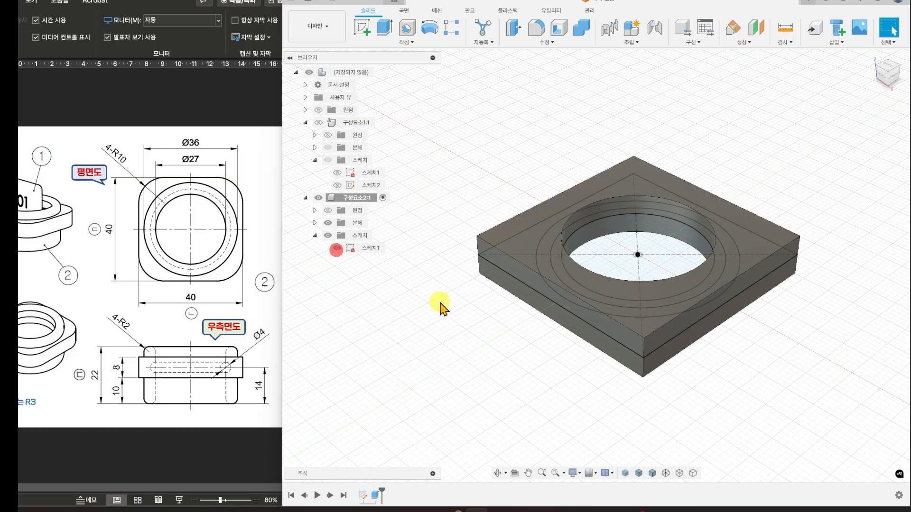
left_click(405, 42)
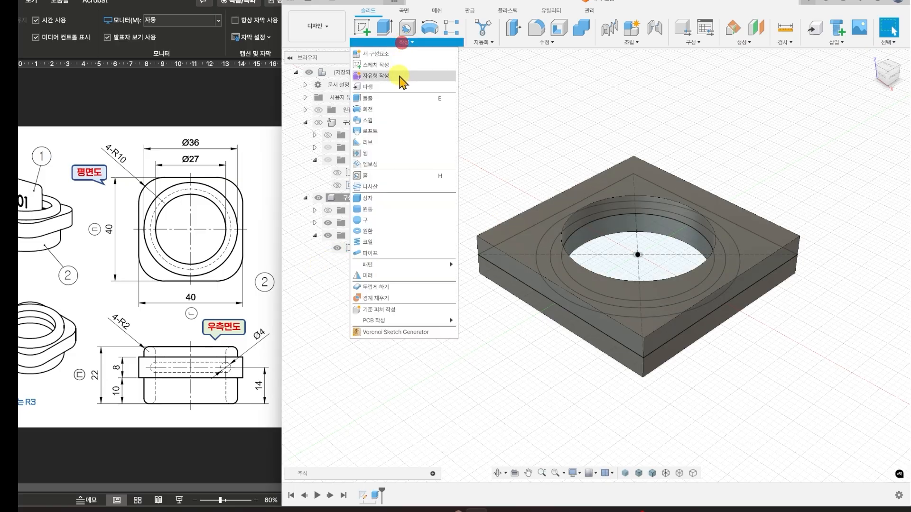
left_click(400, 99)
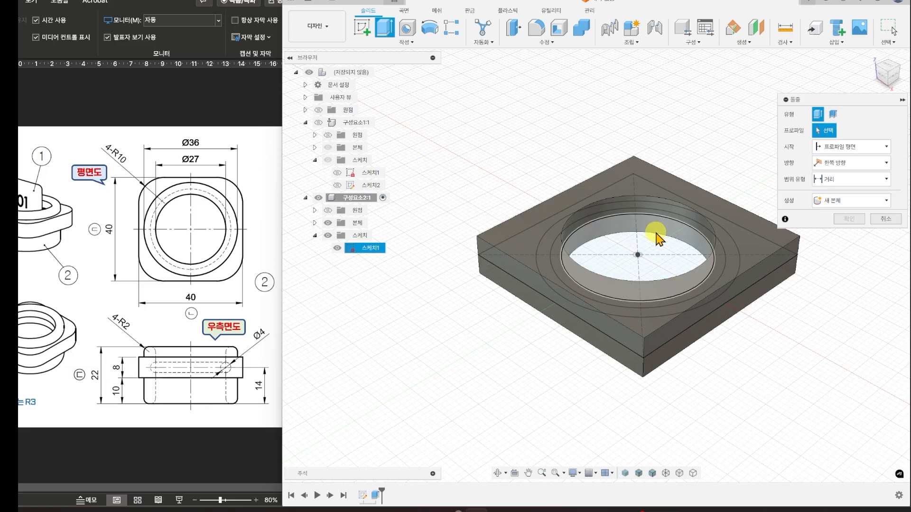
left_click(619, 219)
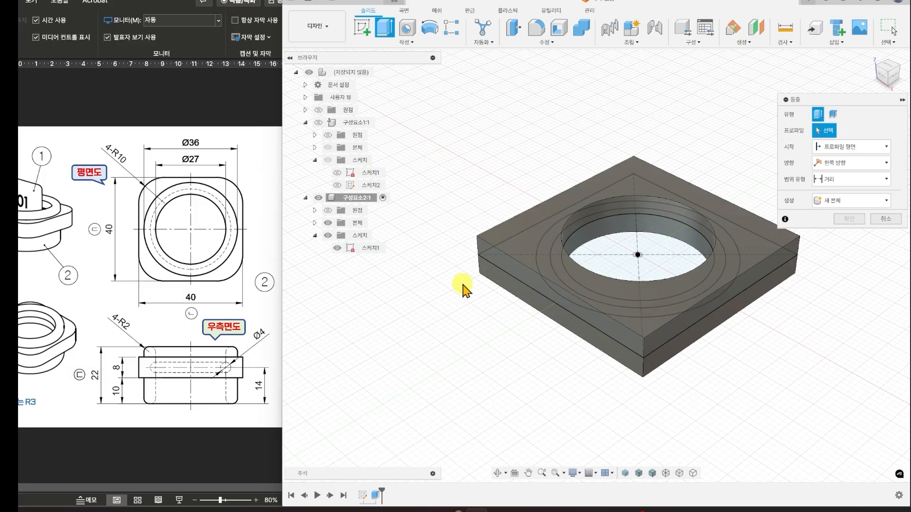
left_click(326, 222)
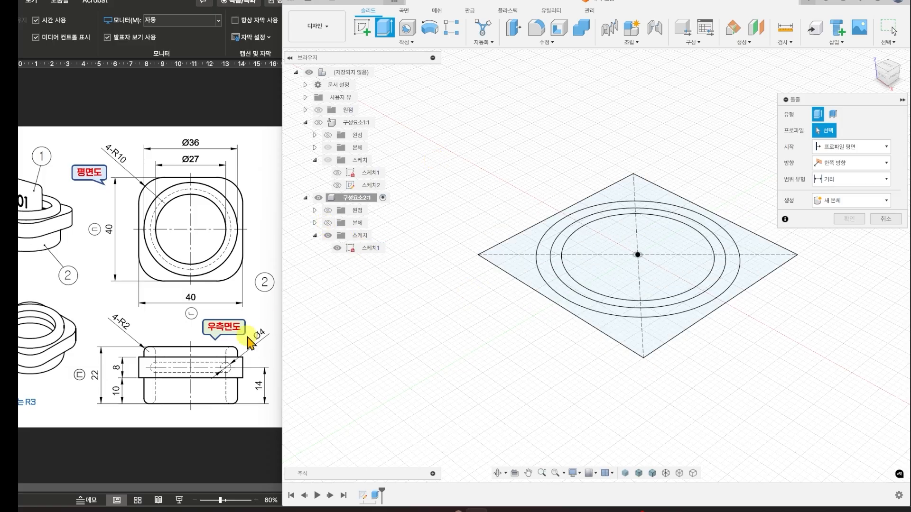
left_click(578, 225)
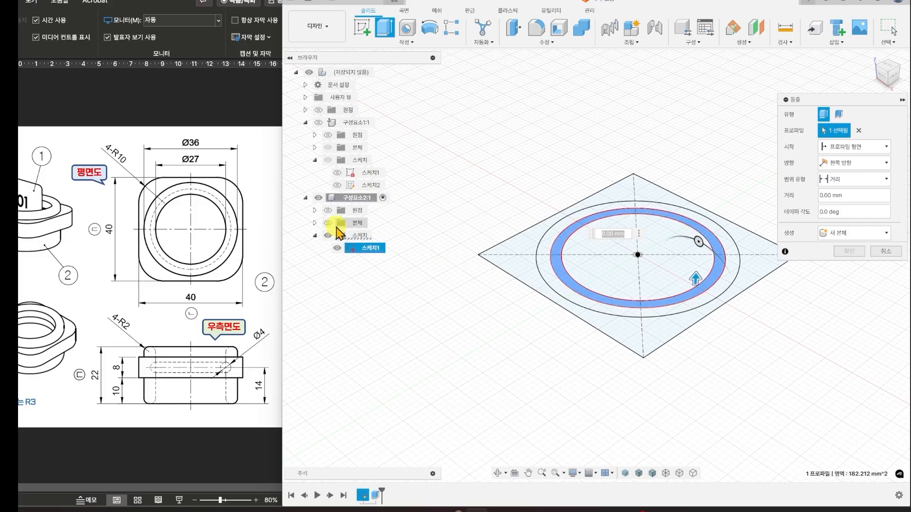
left_click(328, 223)
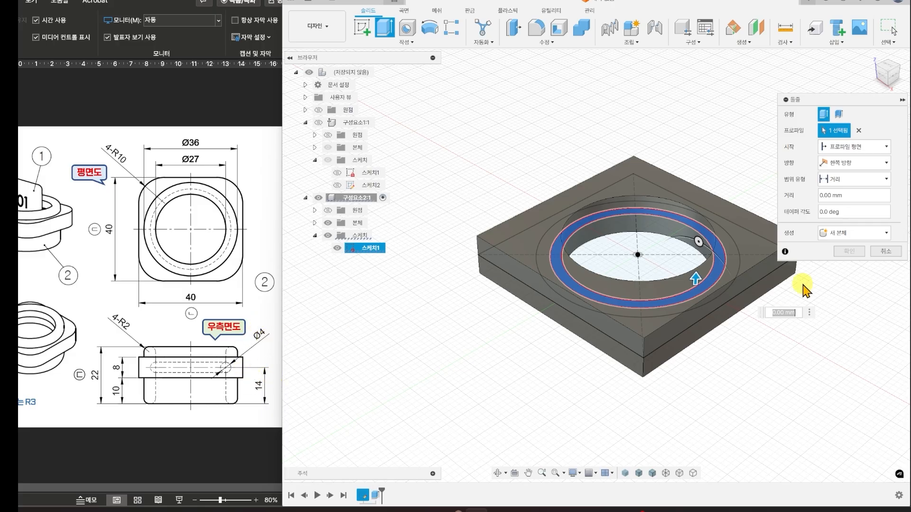
left_click(844, 162)
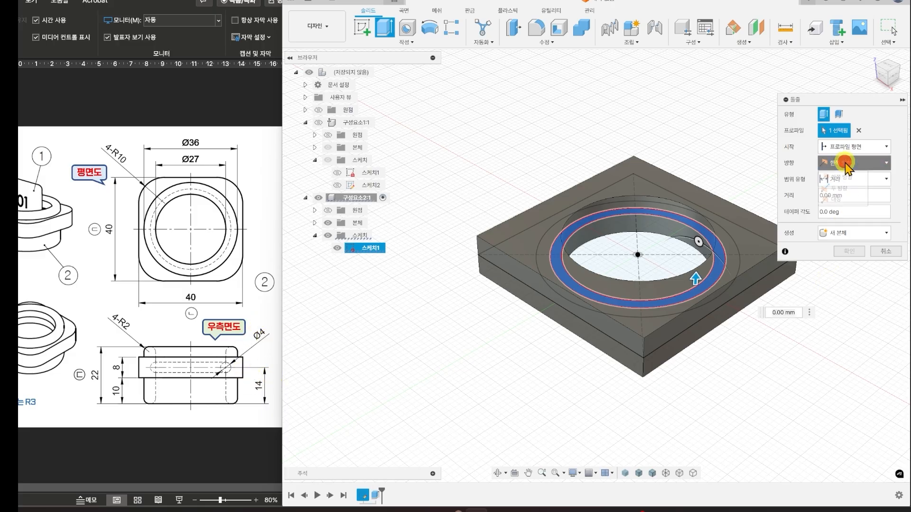
left_click(843, 199)
left_click(839, 195)
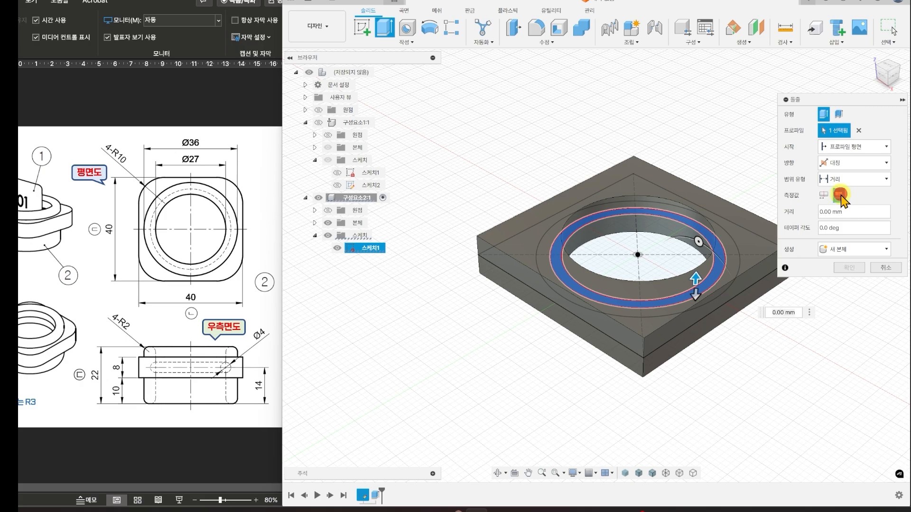
left_click(853, 214)
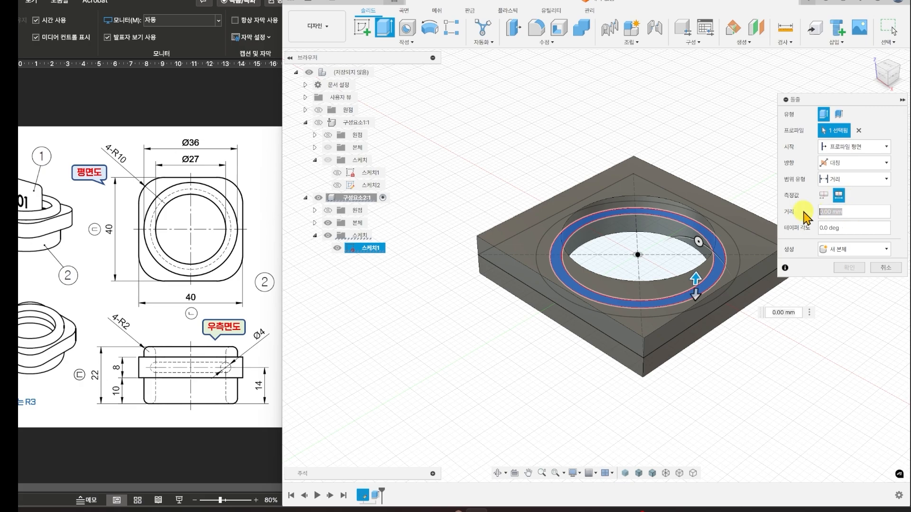
type("4")
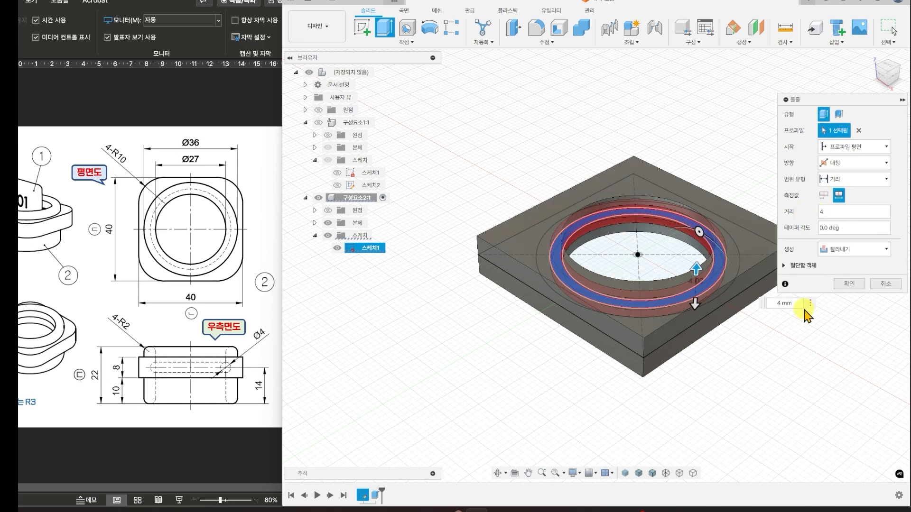
left_click(856, 284)
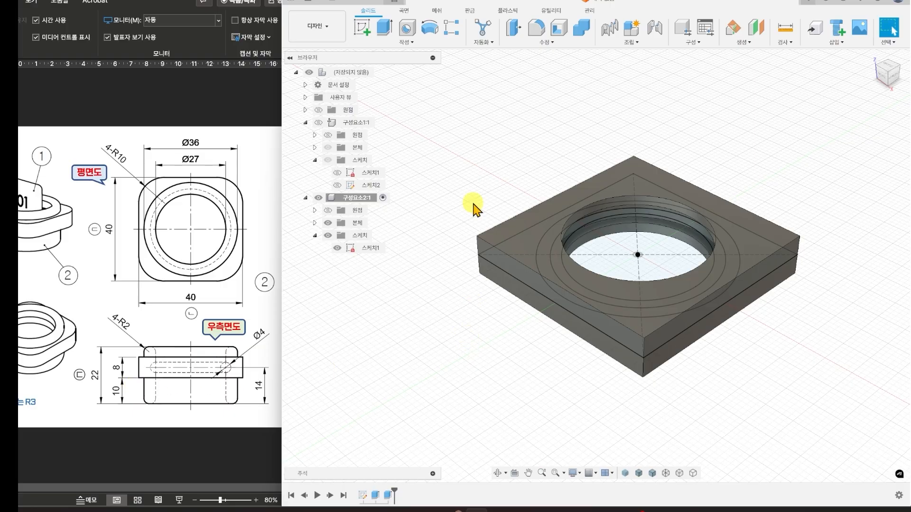
- Extrude both ring profiles between the 27 mm and 36 mm circles 10 mm downward from the square plate's underside, joined to the body
left_click(387, 42)
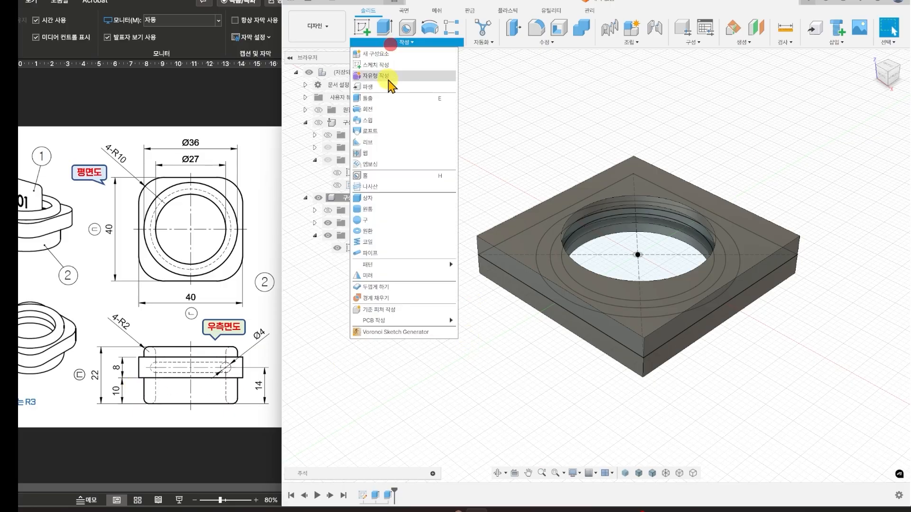
left_click(387, 99)
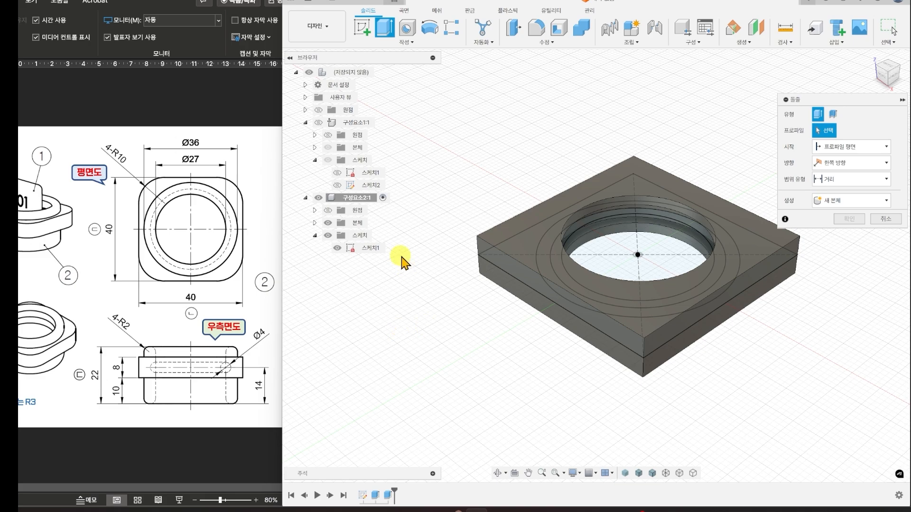
left_click(328, 222)
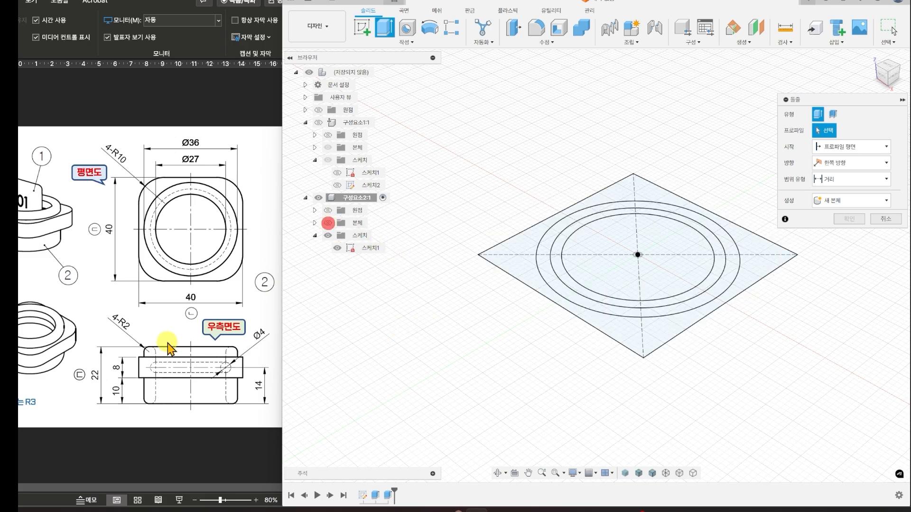
left_click(555, 236)
left_click(559, 247)
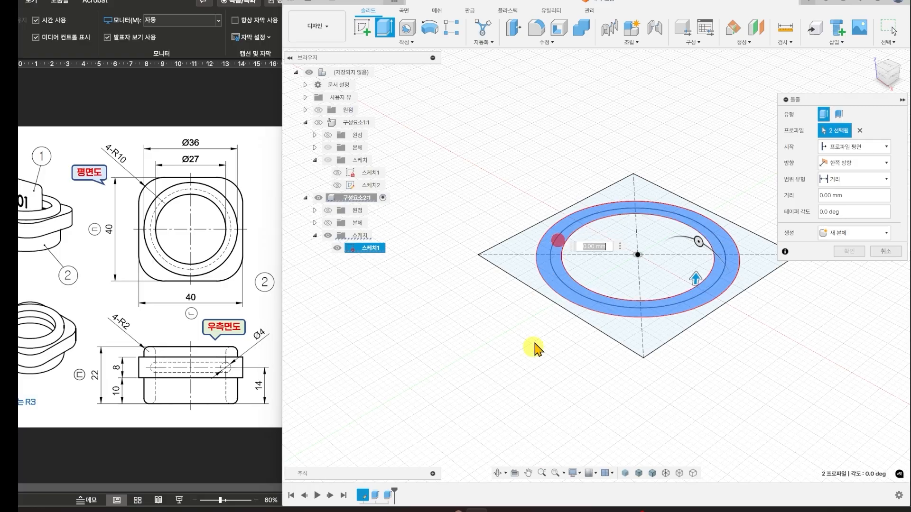
left_click(328, 223)
middle_click_drag(802, 391, 797, 346, "shift")
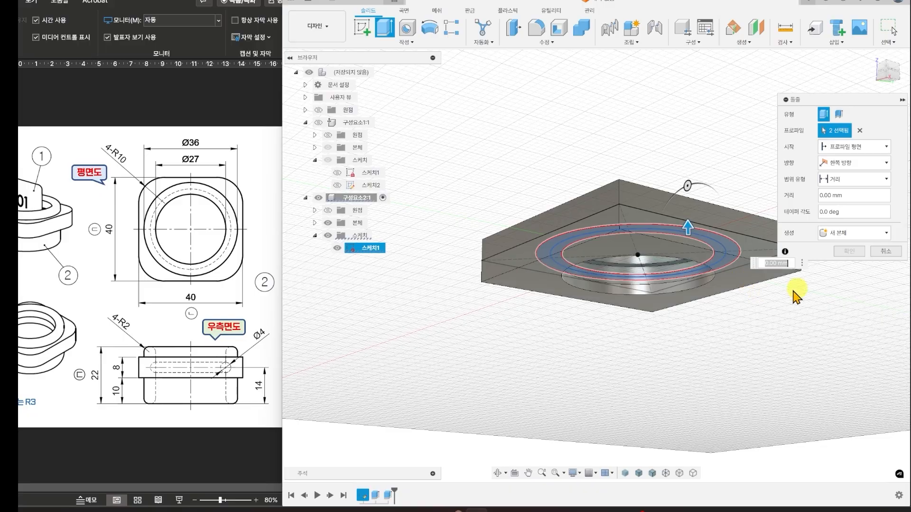
left_click(844, 145)
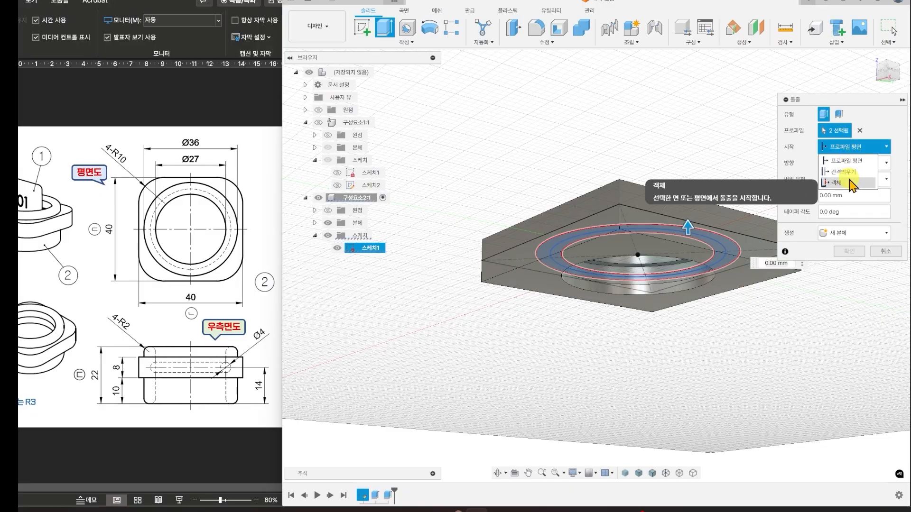
left_click(847, 182)
left_click(745, 283)
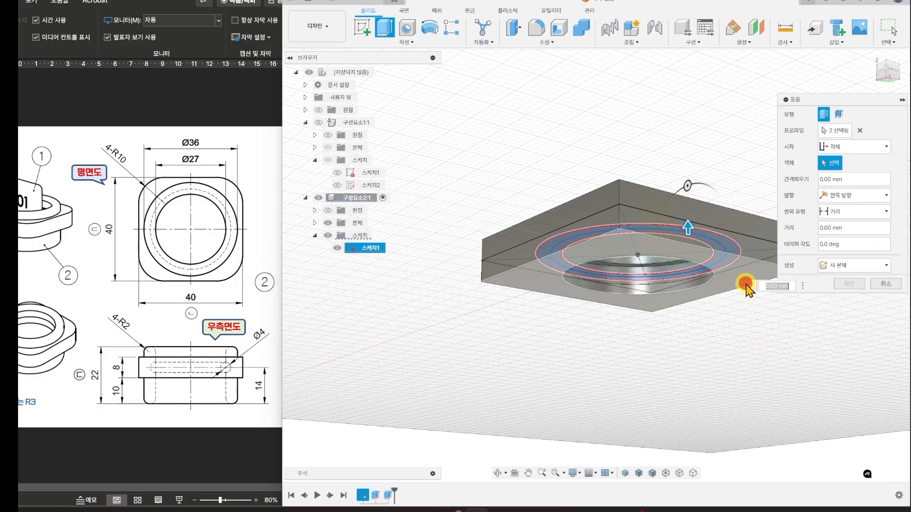
left_click(859, 230)
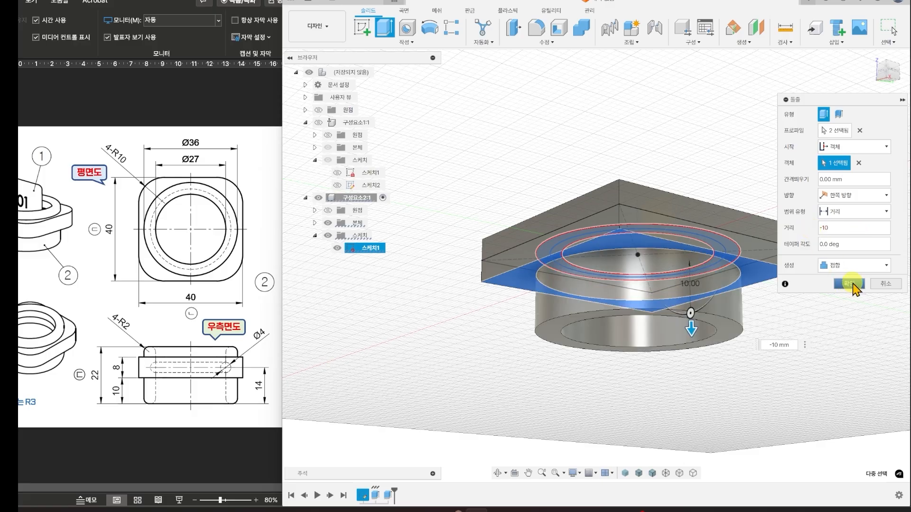
left_click(853, 283)
- Extrude both ring profiles between the 27 mm and 36 mm circles 4 mm upward from the square plate's upper face, joined to the body
middle_click_drag(795, 305, 815, 227, "shift")
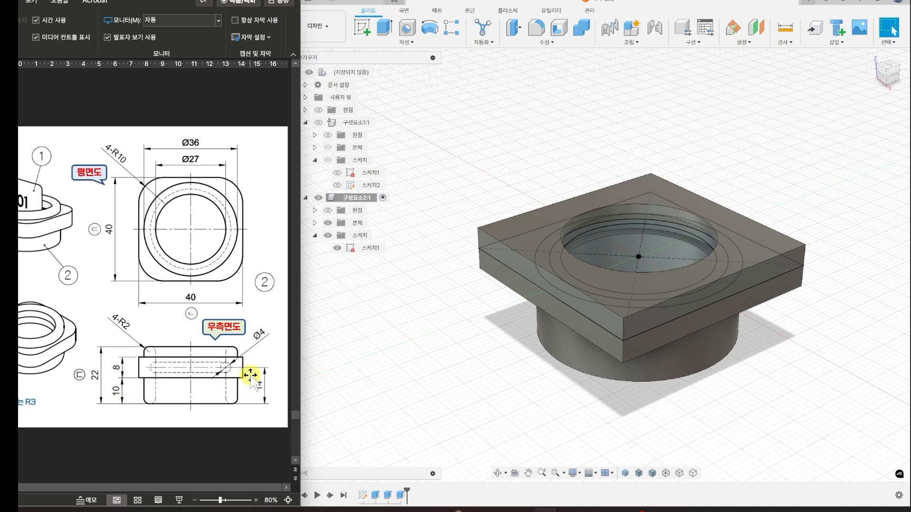
left_click(406, 42)
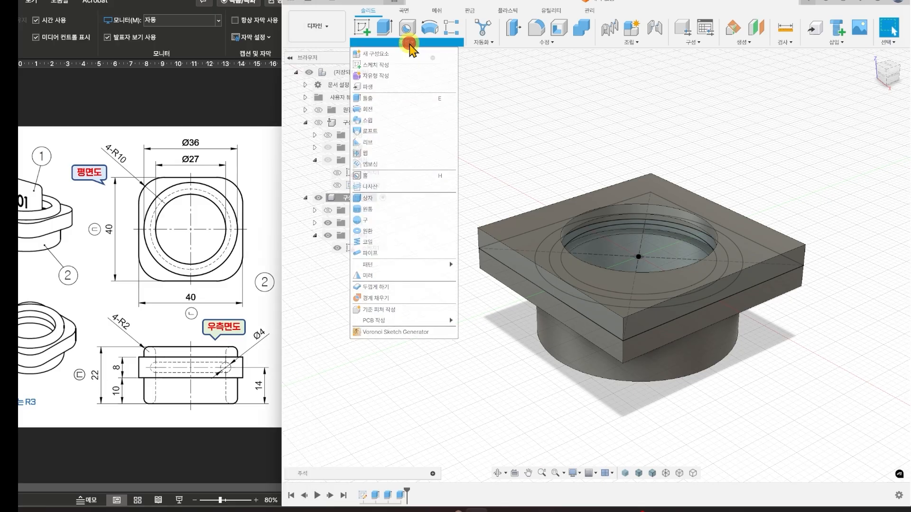
left_click(407, 97)
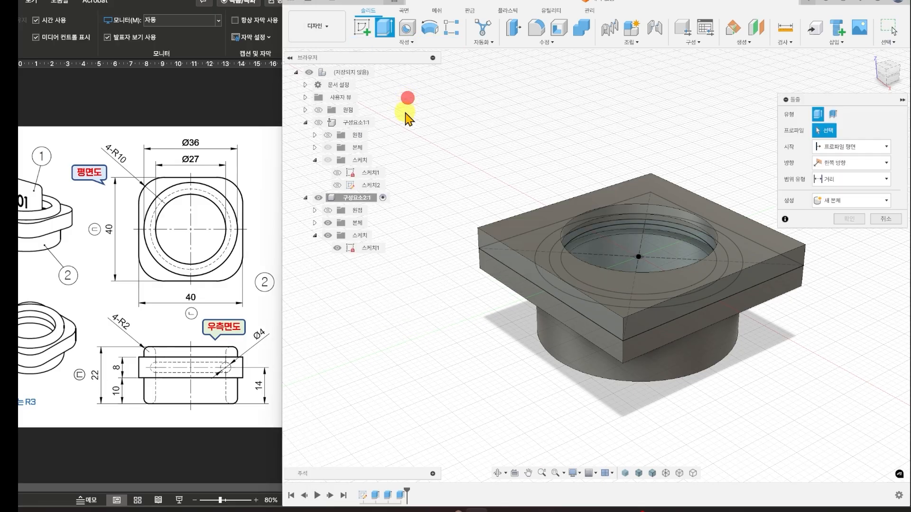
left_click(328, 223)
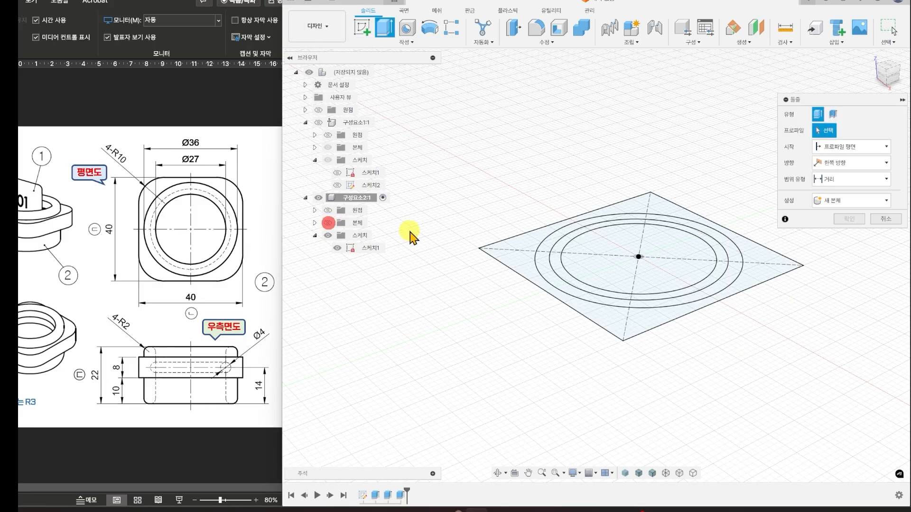
left_click(554, 259)
left_click(555, 261)
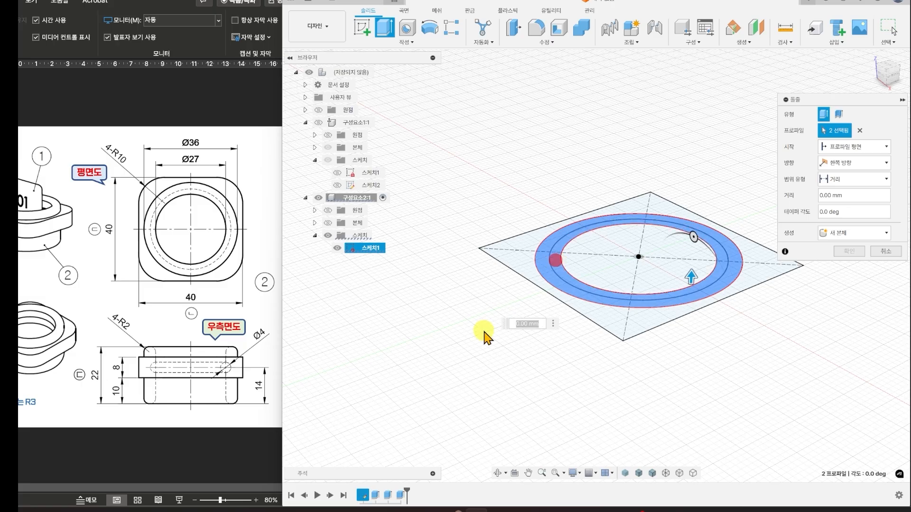
left_click(328, 223)
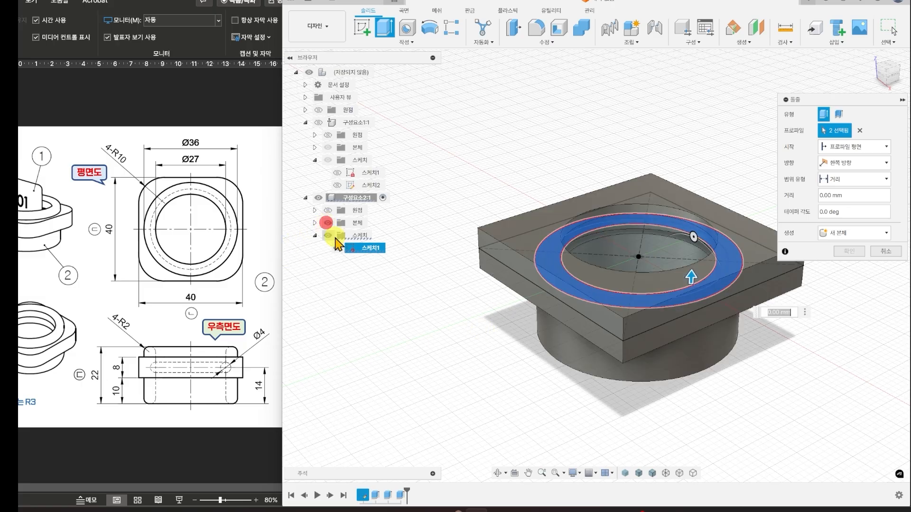
left_click(855, 148)
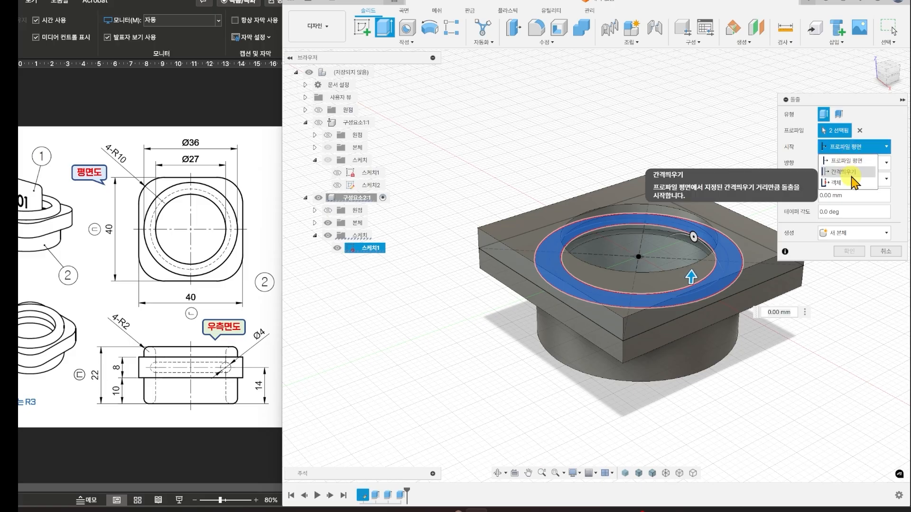
left_click(851, 182)
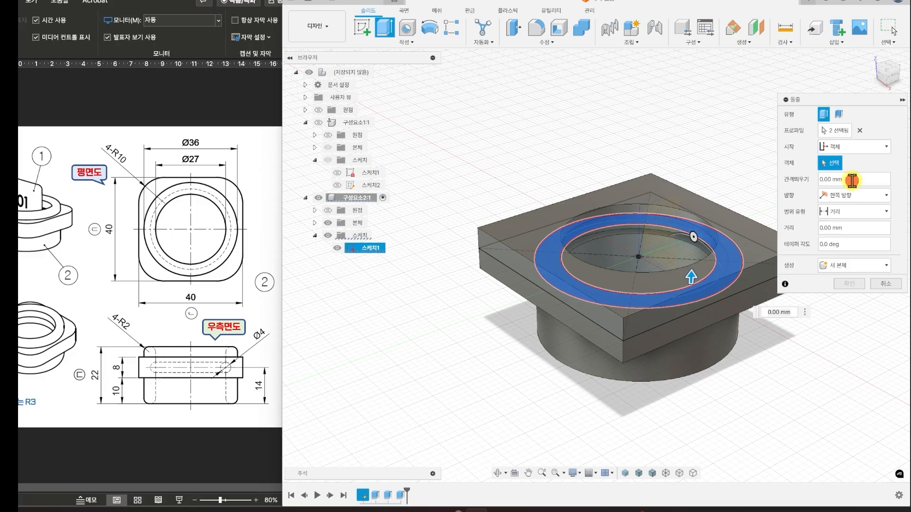
left_click(647, 184)
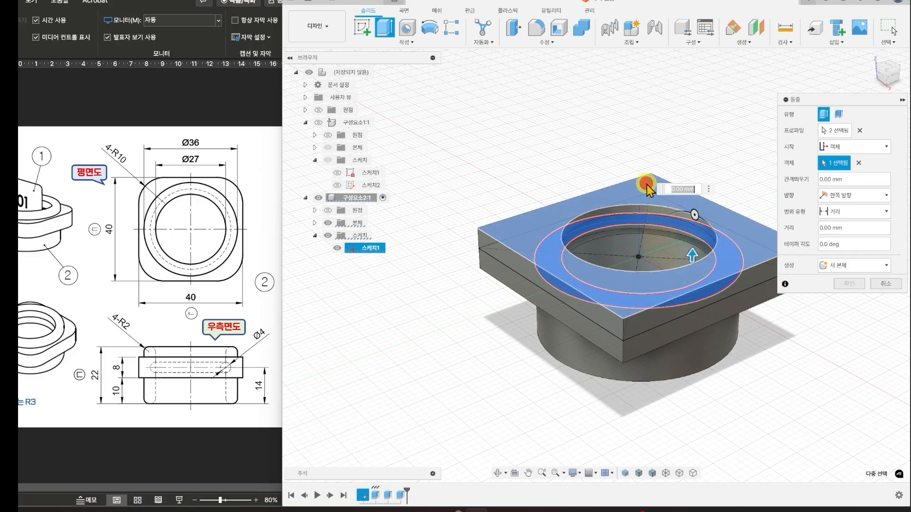
left_click(859, 228)
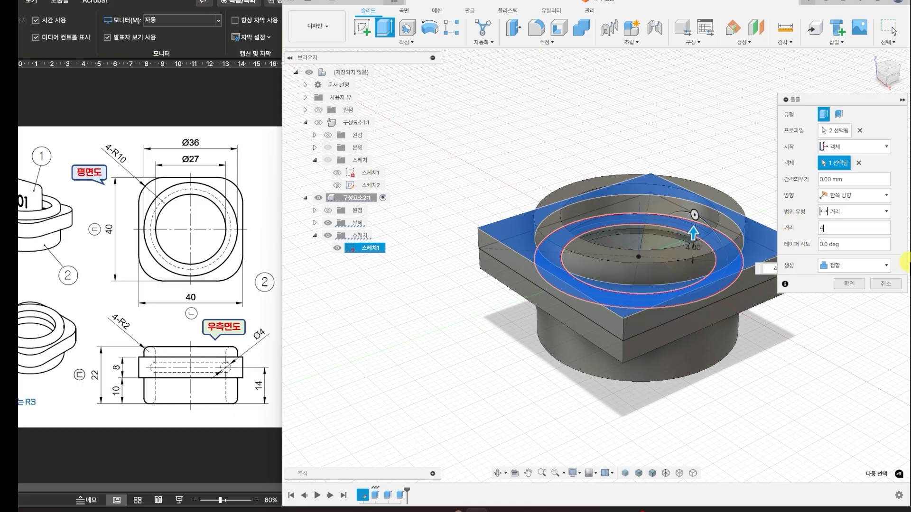
left_click(852, 287)
- Hide the second component's sketch and select the cylindrical face of the groove inside the bore
mouse_move(799, 340)
middle_mouse_down("shift")
mouse_move(819, 258)
mouse_move(799, 346)
mouse_move(802, 337)
middle_mouse_up("shift")
scroll(664, 324, "up", 5)
scroll(662, 324, "down", 4)
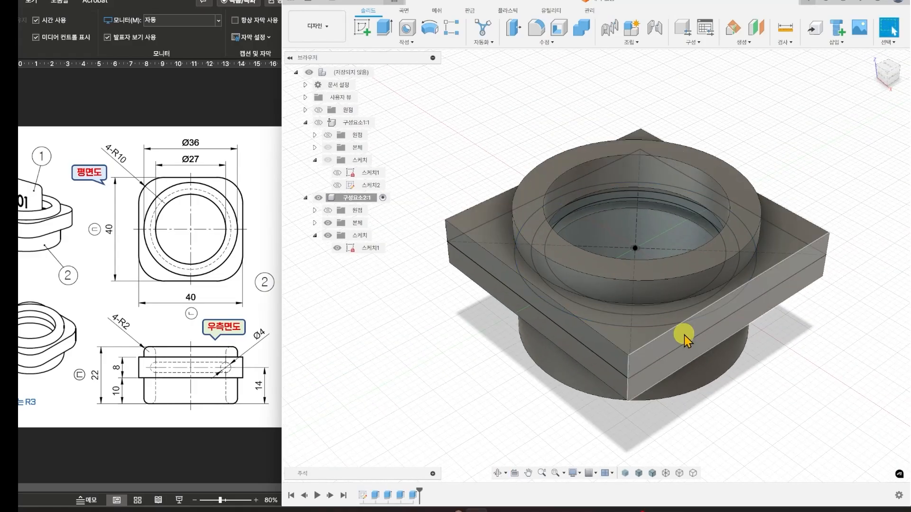
left_click(337, 252)
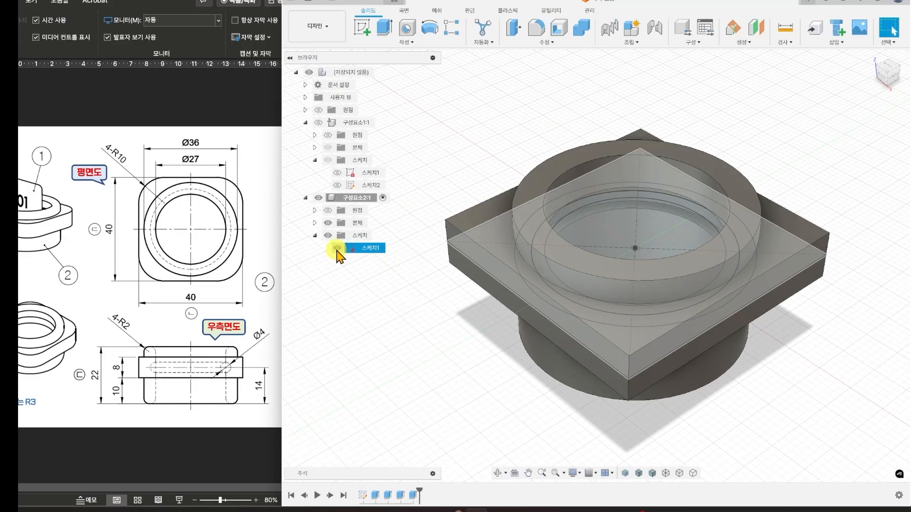
left_click(337, 249)
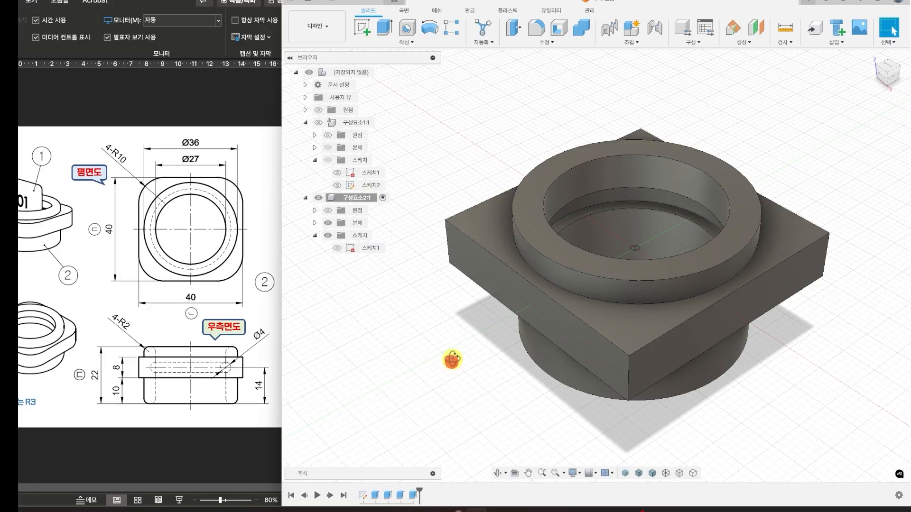
middle_click_drag(452, 359, 452, 354, "shift")
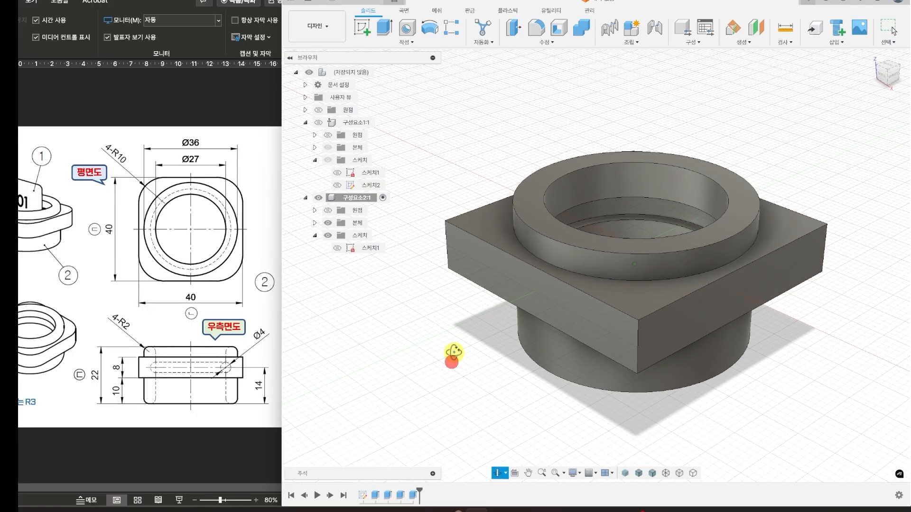
left_click(680, 217)
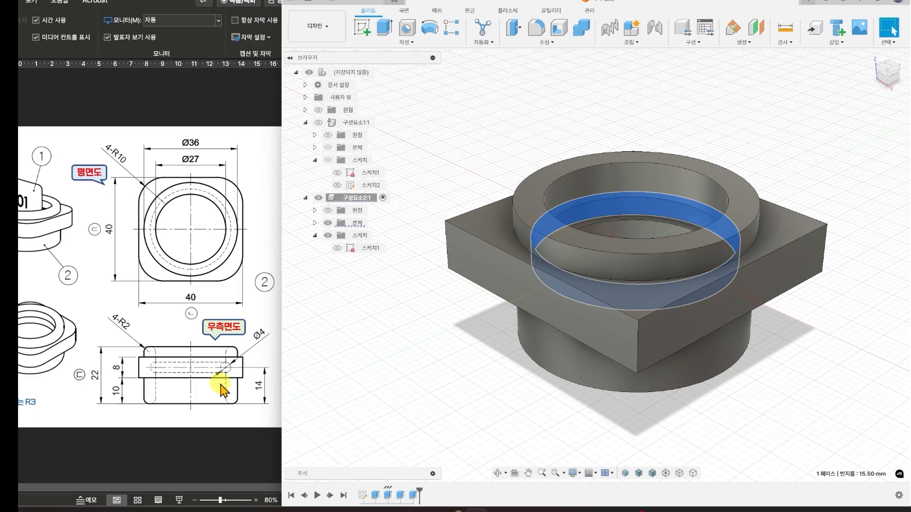
- Try rounding the groove's cylindrical face inside the bore with a 2 mm fillet, and undo it
middle_click_drag(790, 377, 789, 392, "shift")
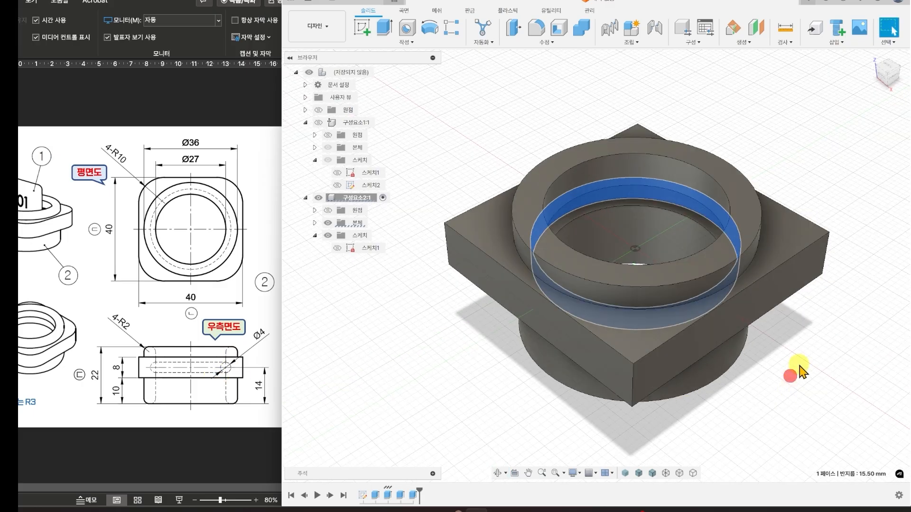
left_click(799, 365)
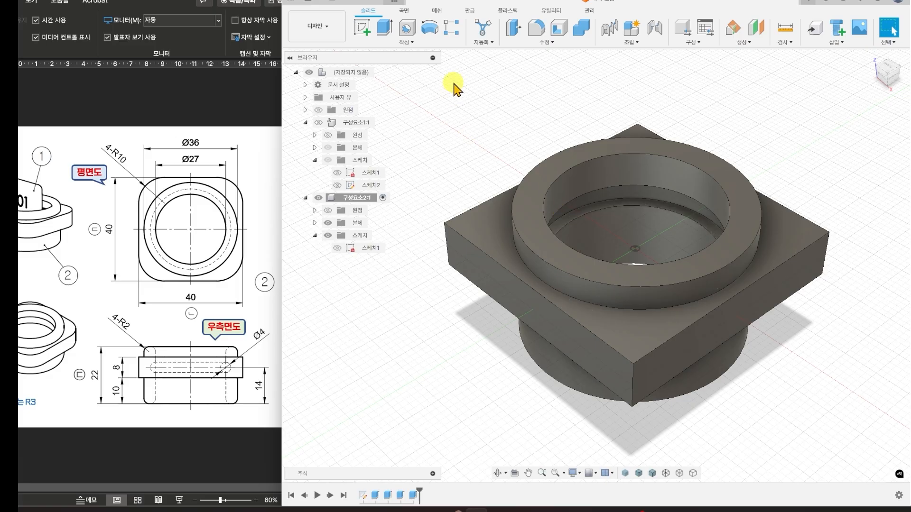
left_click(542, 47)
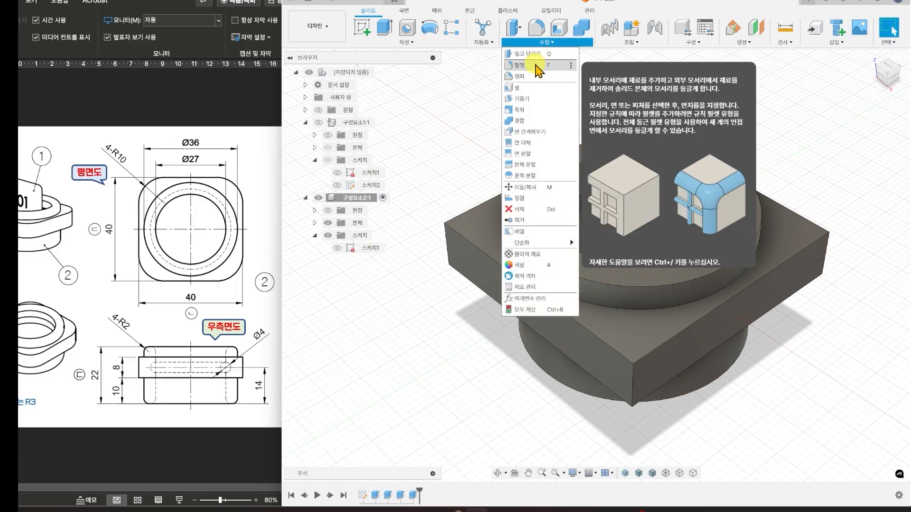
left_click(537, 67)
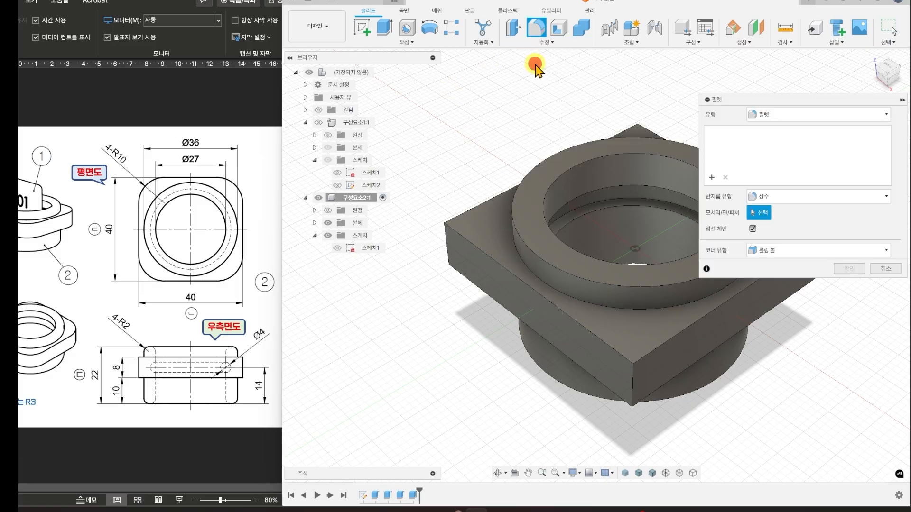
left_click(634, 195)
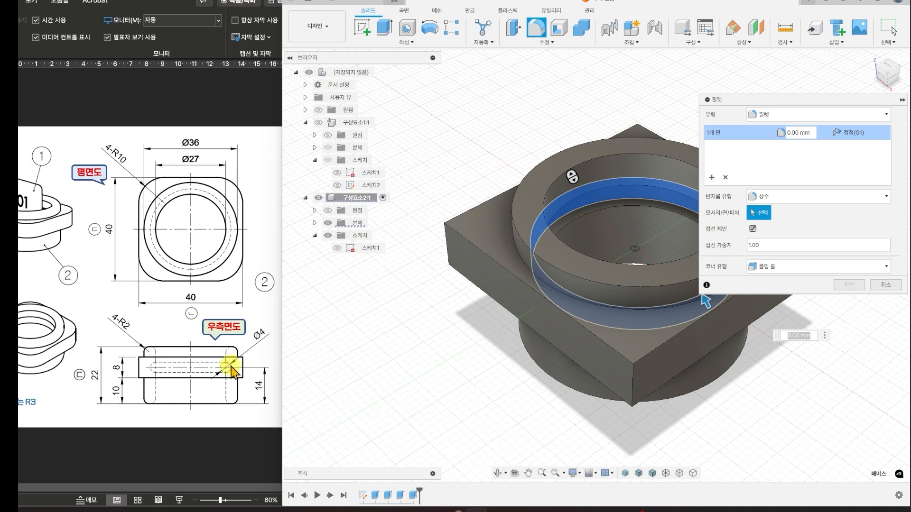
left_click(812, 133)
left_click_drag(813, 135, 765, 135)
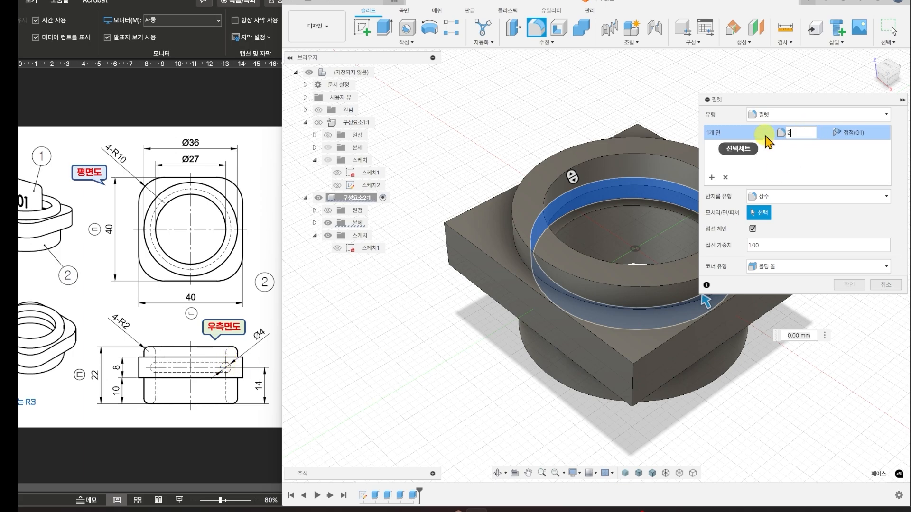
left_click(847, 285)
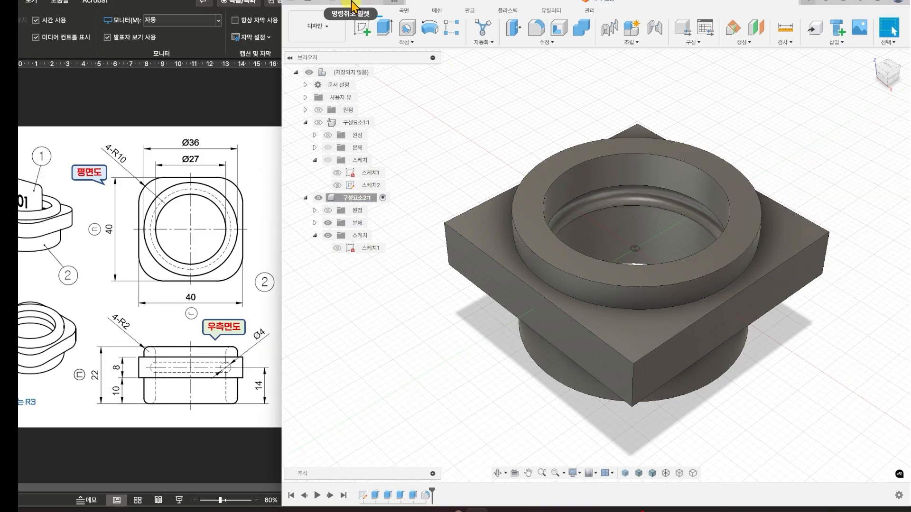
left_click(709, 233)
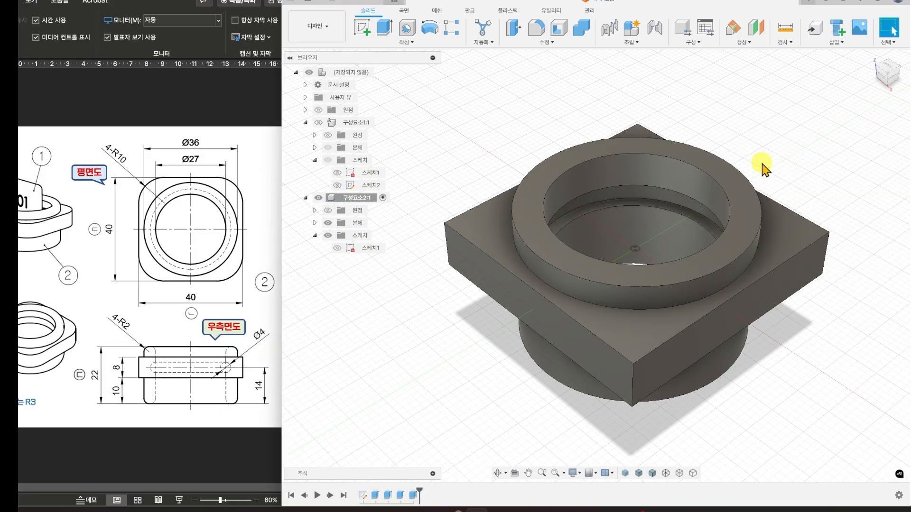
- Create a section analysis that cuts the ring body along the YZ plane at 0 mm distance
left_click(787, 43)
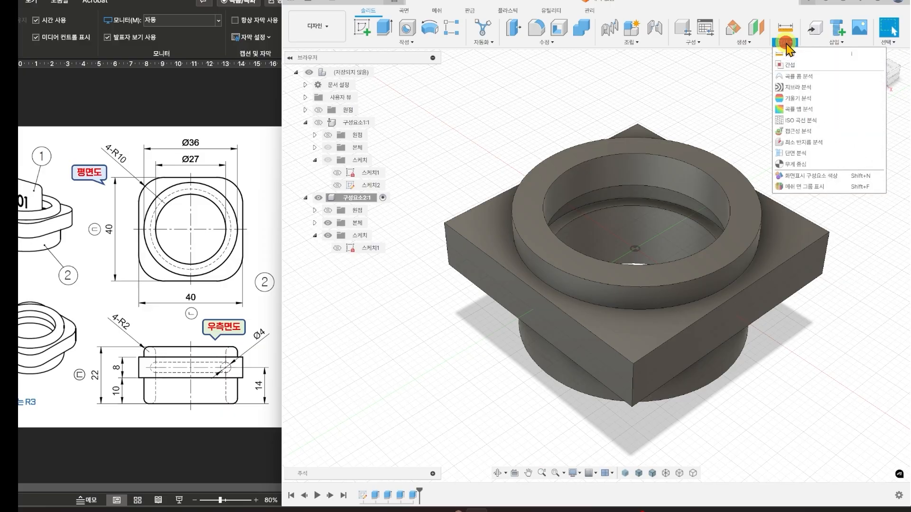
left_click(804, 156)
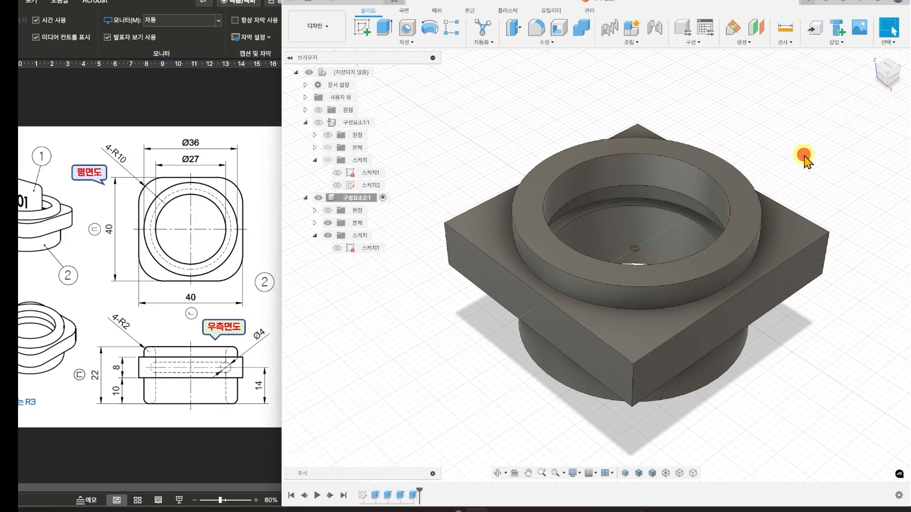
left_click(663, 207)
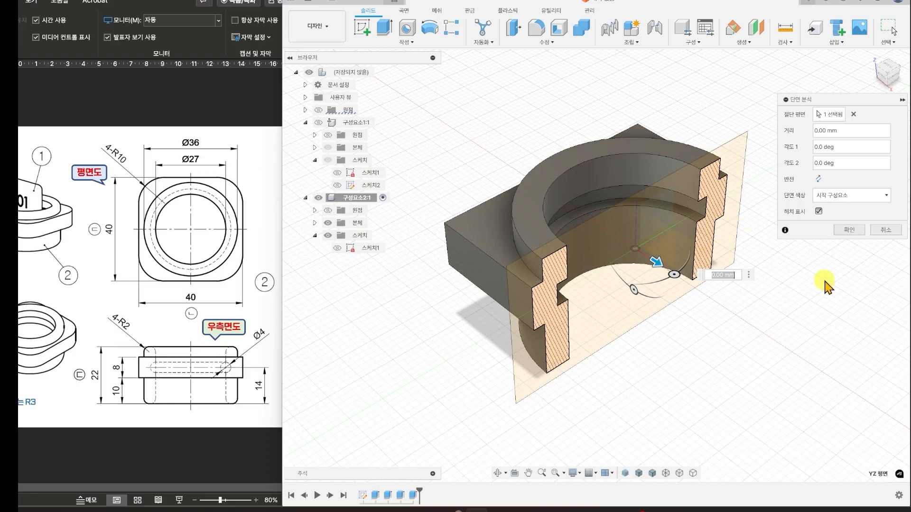
left_click(852, 230)
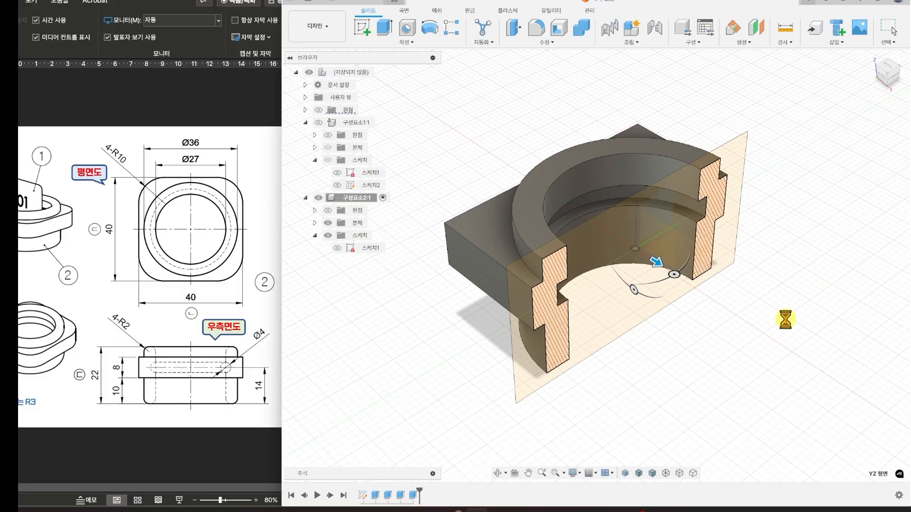
left_click(785, 320)
- Fillet the upper and lower outer edges of the groove inside the bore with a 2 mm radius
middle_click_drag(762, 293, 775, 295, "shift")
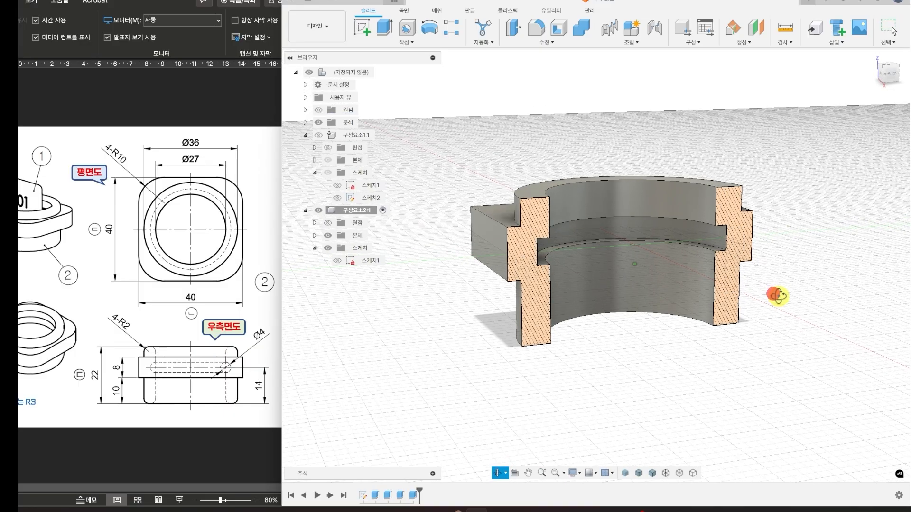
scroll(668, 282, "up", 5)
middle_click_drag(614, 248, 636, 237, "shift")
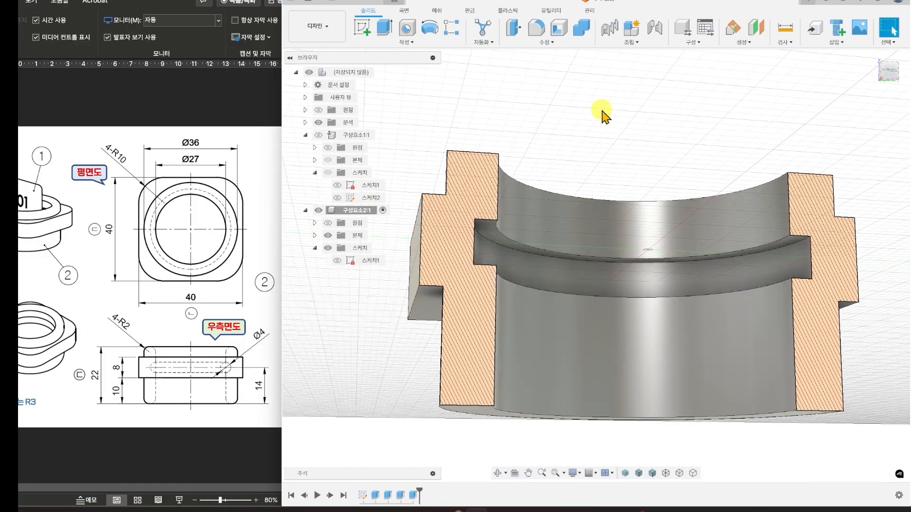
left_click(545, 42)
left_click(543, 65)
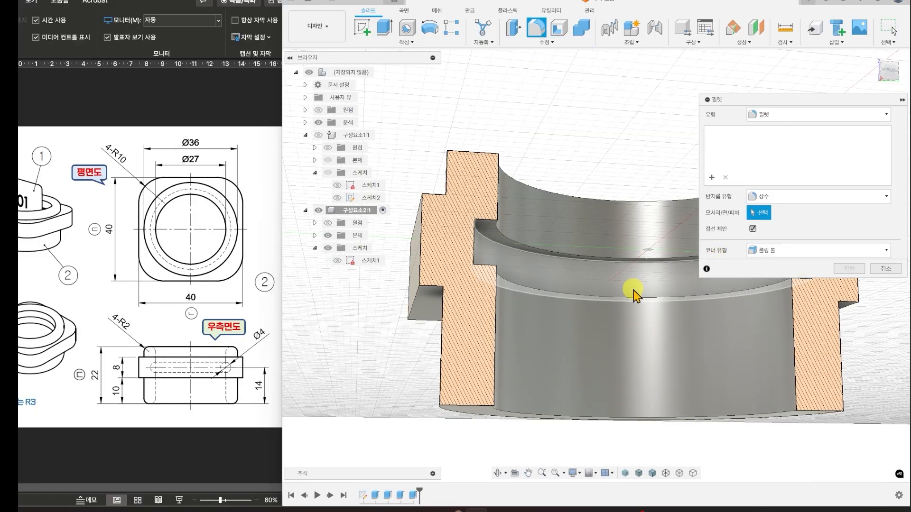
middle_click_drag(607, 274, 609, 262, "shift")
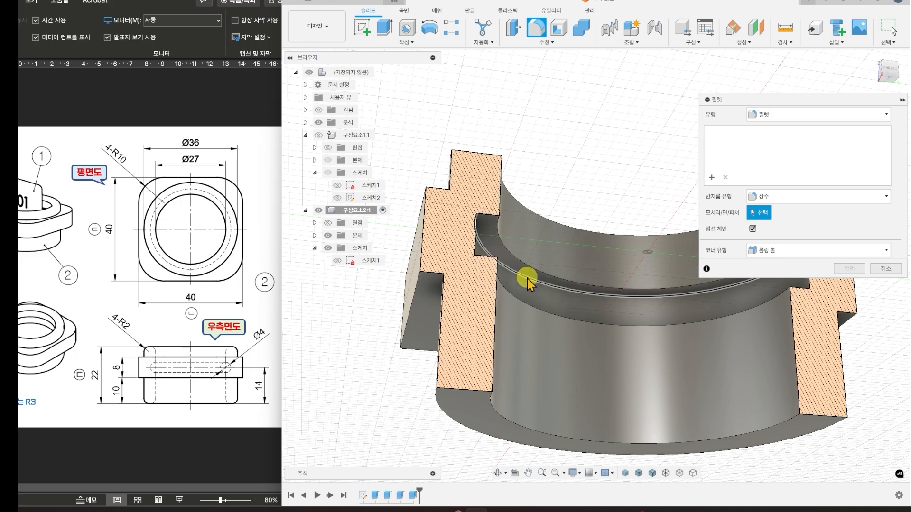
left_click(528, 280)
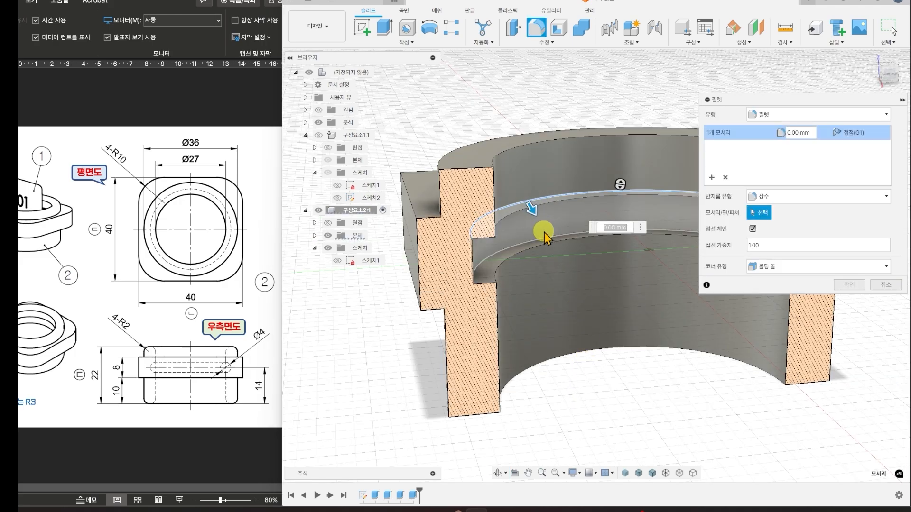
left_click(543, 238)
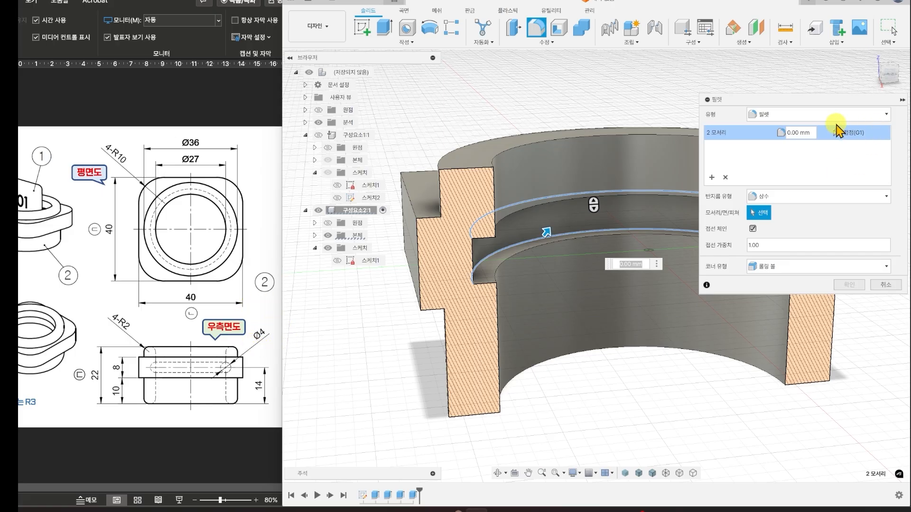
left_click(812, 132)
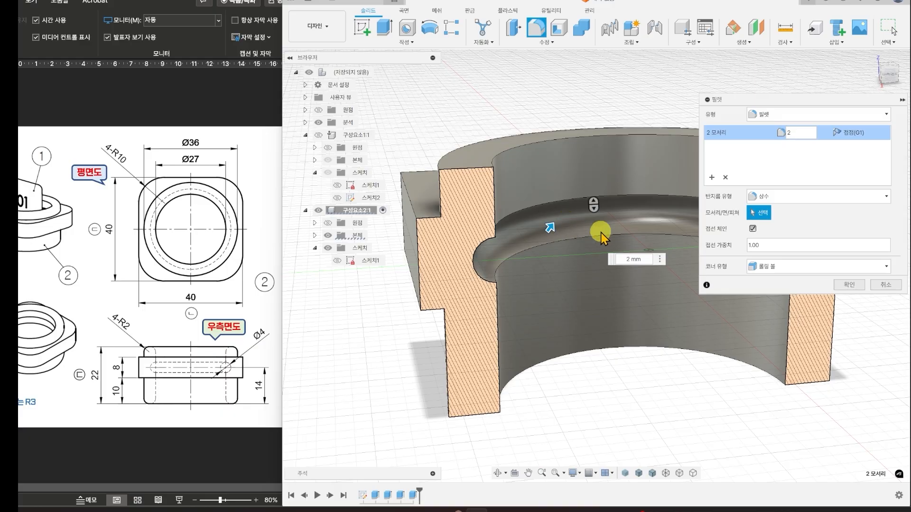
left_click(853, 286)
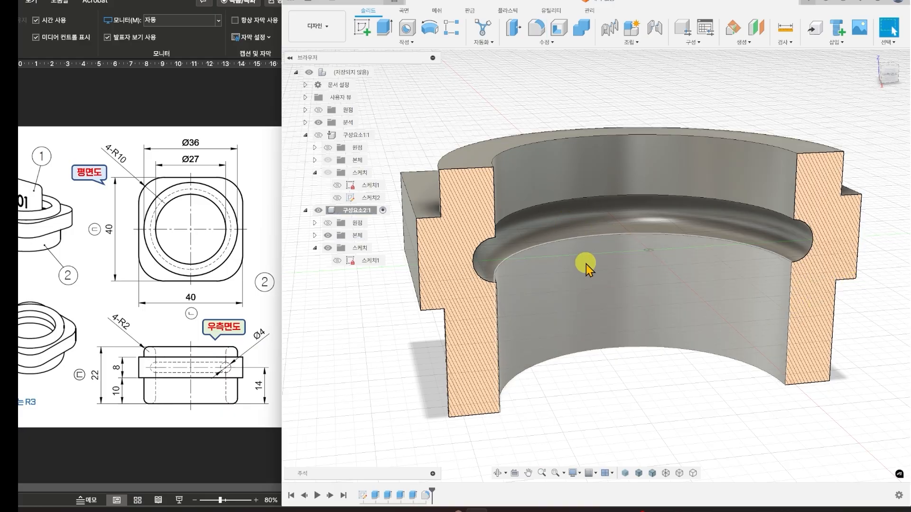
- Inspect the rounded groove in the section and hide the section analysis to show the whole ring body
middle_click_drag(583, 266, 601, 278, "shift")
scroll(602, 278, "up", 4)
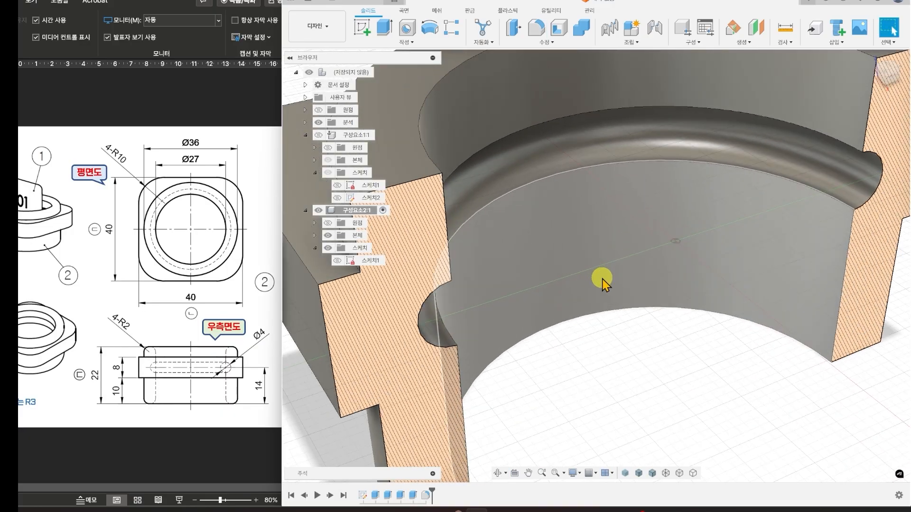
scroll(602, 278, "down", 4)
scroll(602, 280, "down", 2)
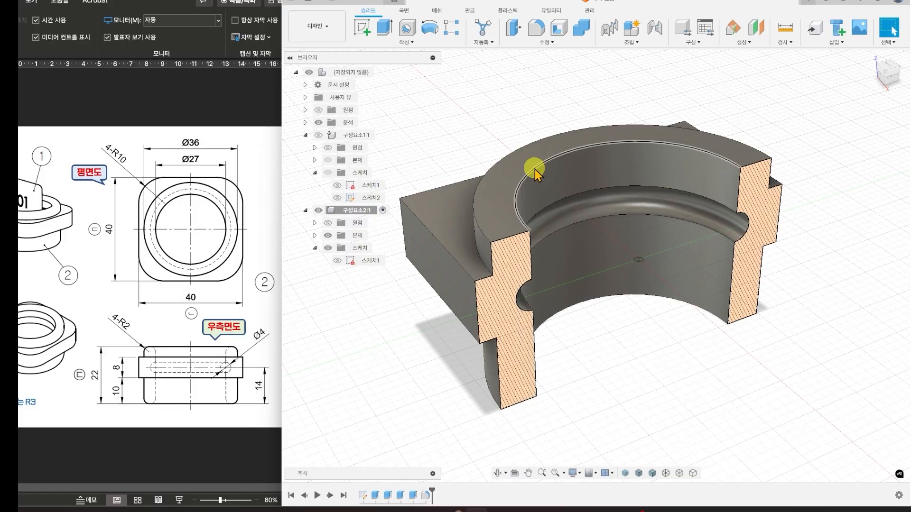
left_click(318, 122)
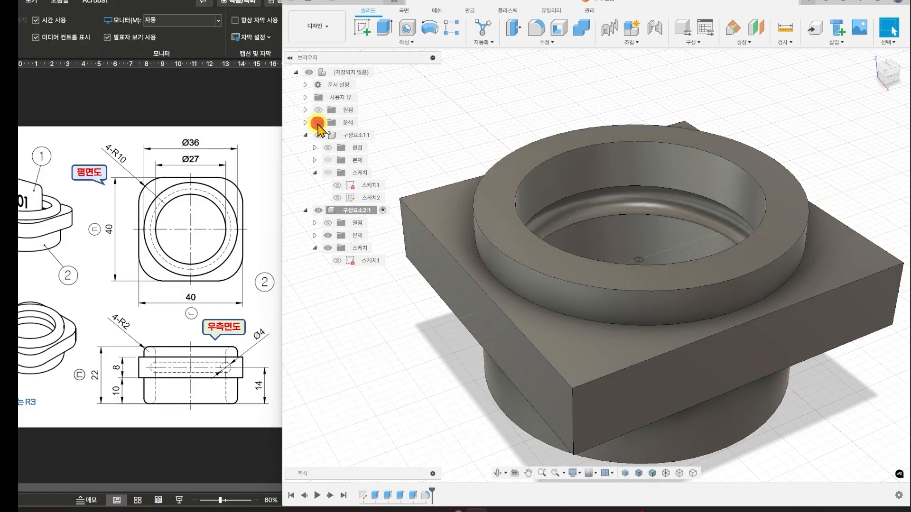
- Fillet the four vertical corner edges of the square plate with a 10 mm radius
middle_click_drag(576, 271, 515, 338, "shift")
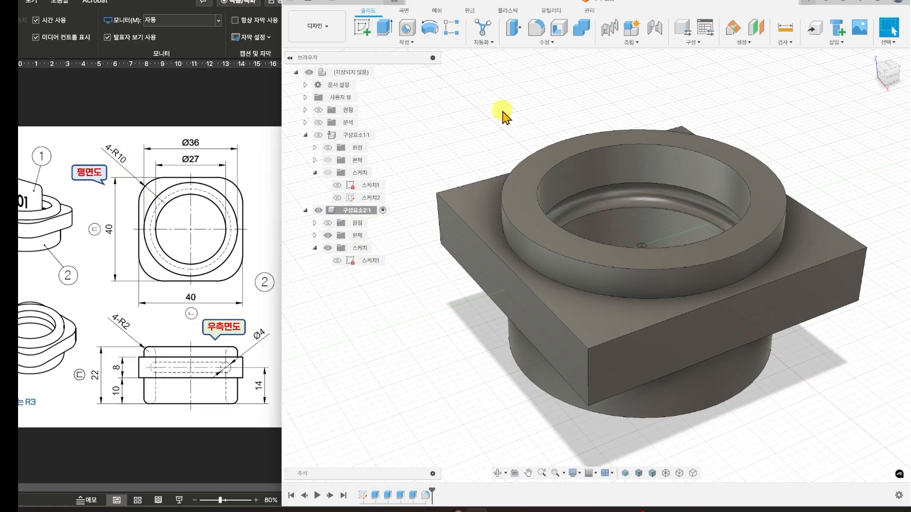
left_click(548, 42)
left_click(519, 61)
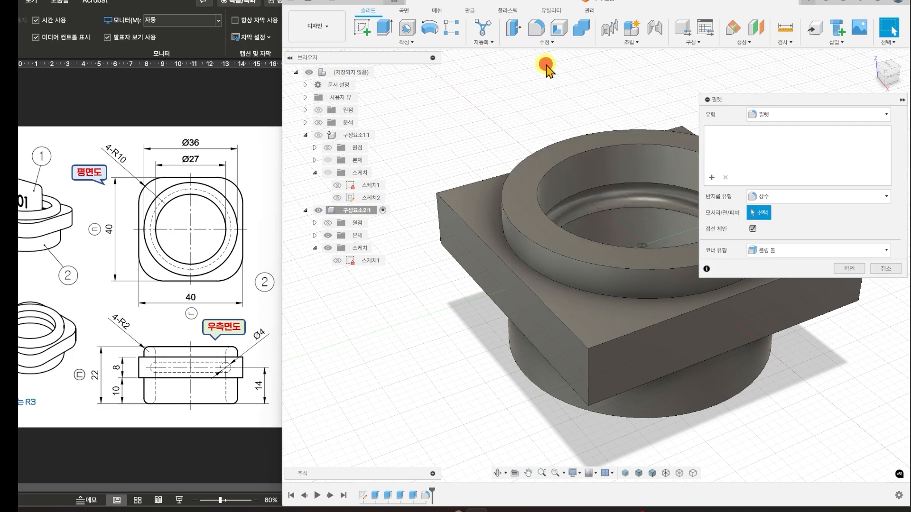
left_click(587, 367)
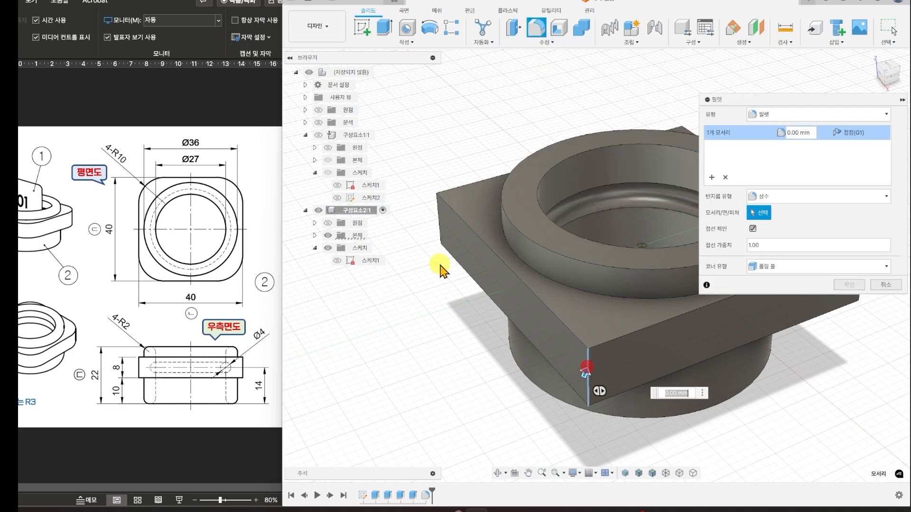
left_click(440, 233)
scroll(502, 368, "up", 5)
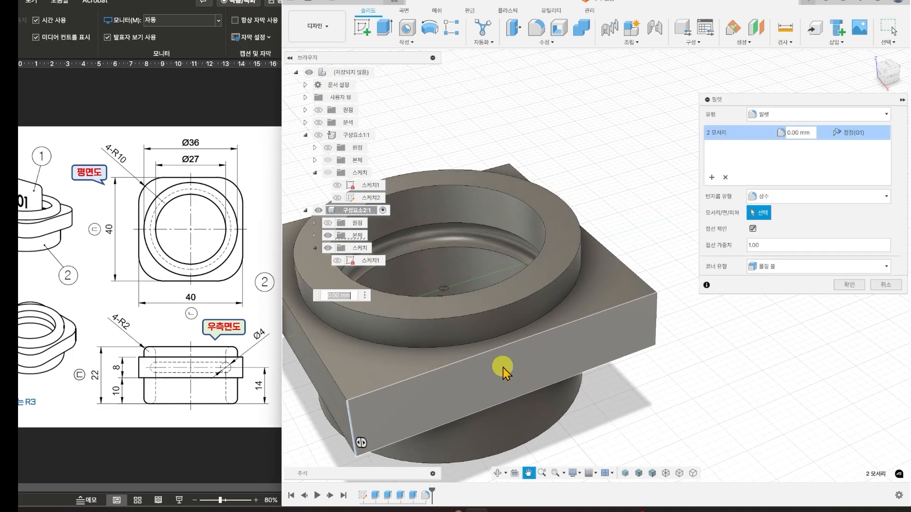
scroll(526, 359, "down", 5)
left_click(640, 335)
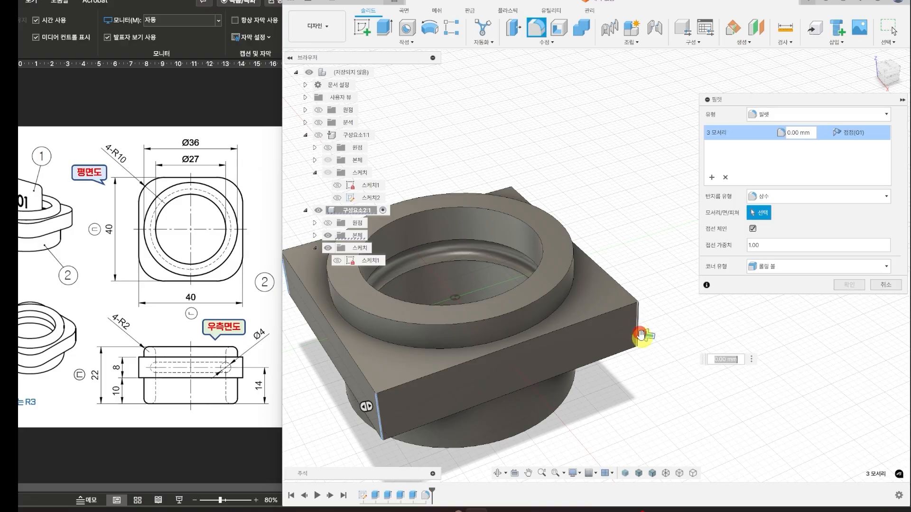
middle_click_drag(640, 336, 606, 378, "shift")
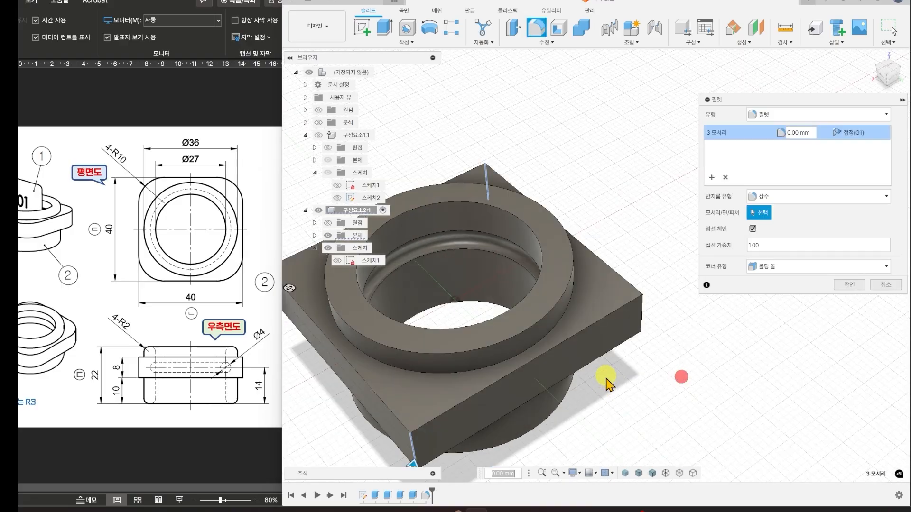
left_click(642, 327)
left_click_drag(813, 134, 778, 139)
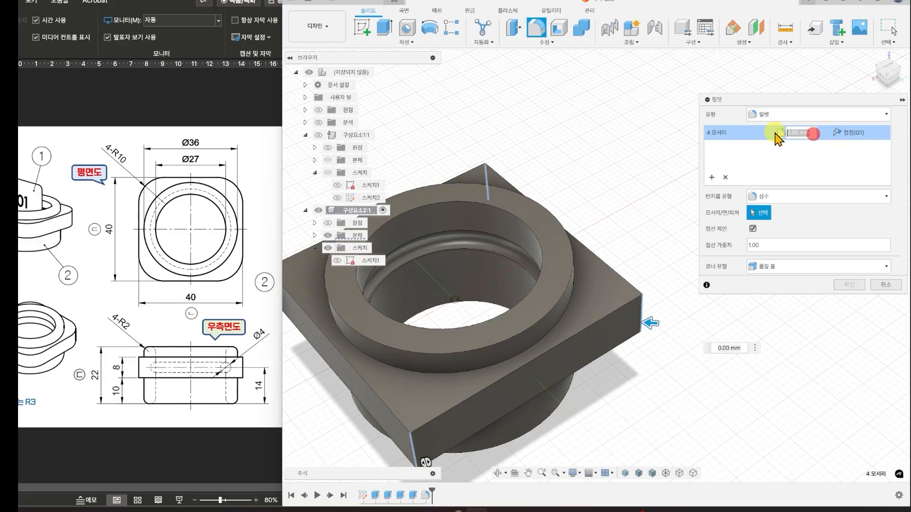
type("10")
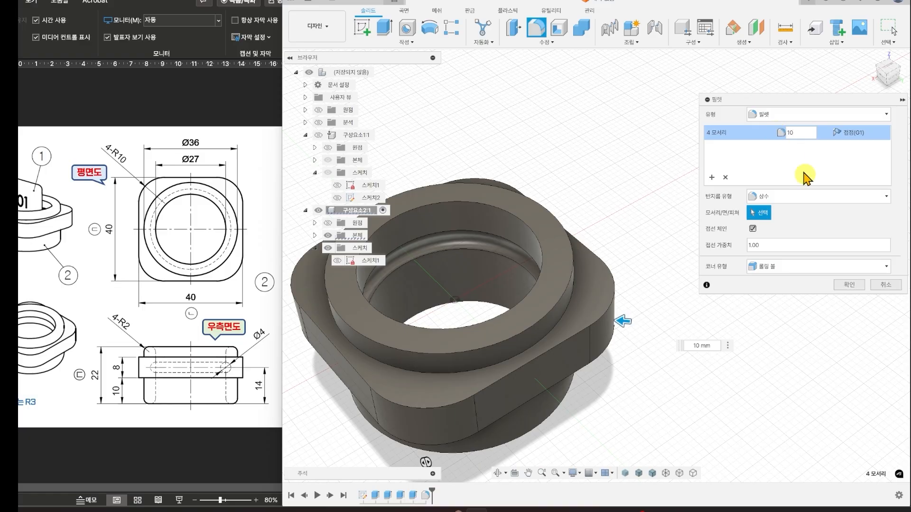
left_click(849, 285)
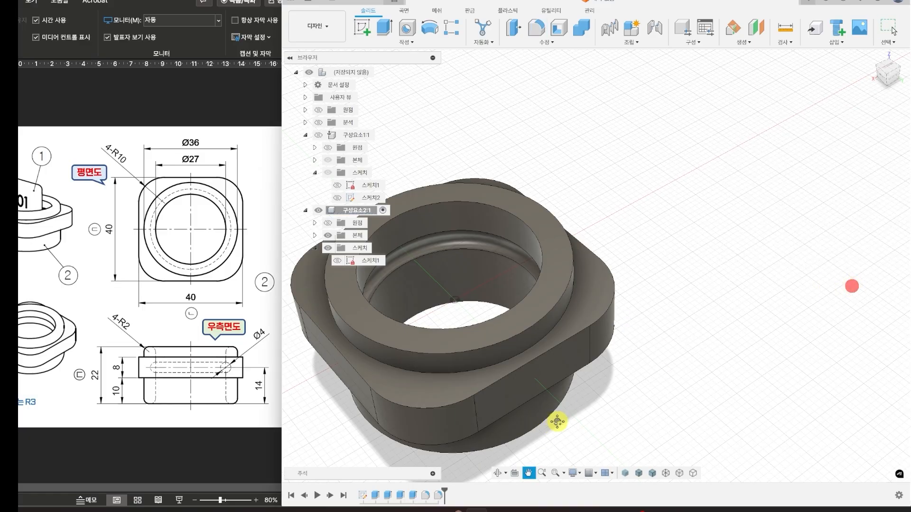
- Fillet the inner and outer edges of the ring body's top and bottom annular end faces with a 2 mm radius
mouse_move(554, 421)
middle_mouse_down("shift")
mouse_move(728, 376)
mouse_move(759, 355)
mouse_move(740, 379)
middle_mouse_up("shift")
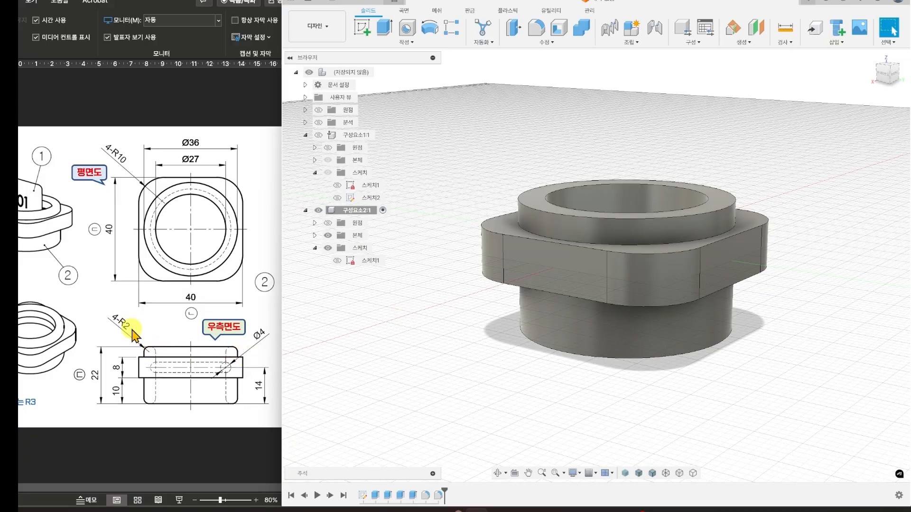
middle_click_drag(453, 264, 447, 258, "shift")
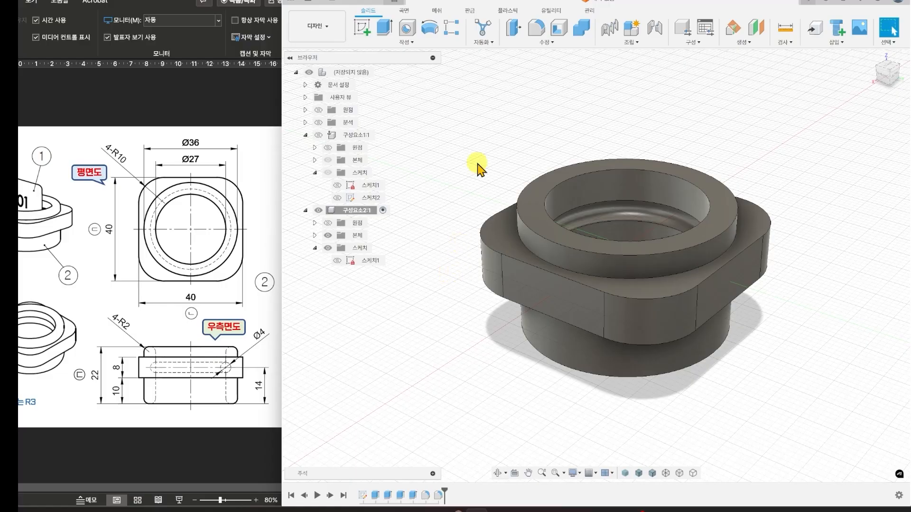
left_click(533, 38)
left_click(533, 64)
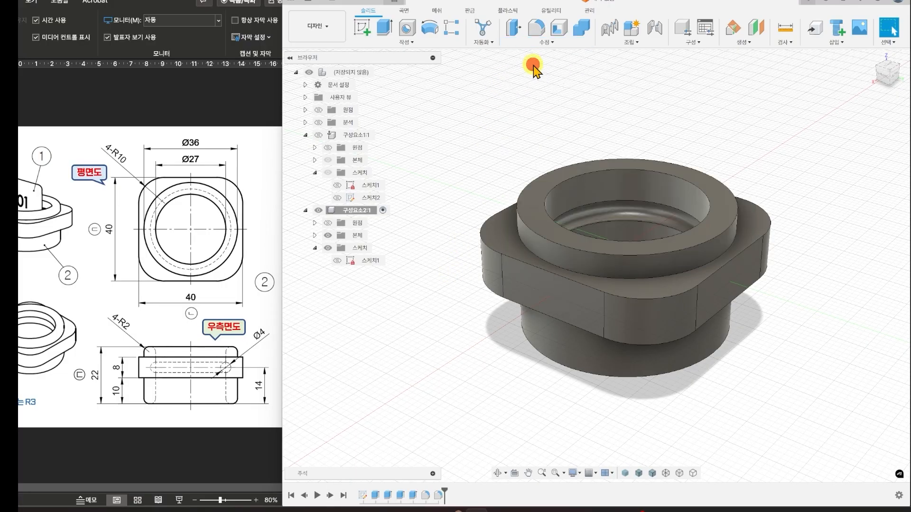
left_click(539, 215)
middle_click_drag(596, 332, 588, 280, "shift")
left_click(533, 320)
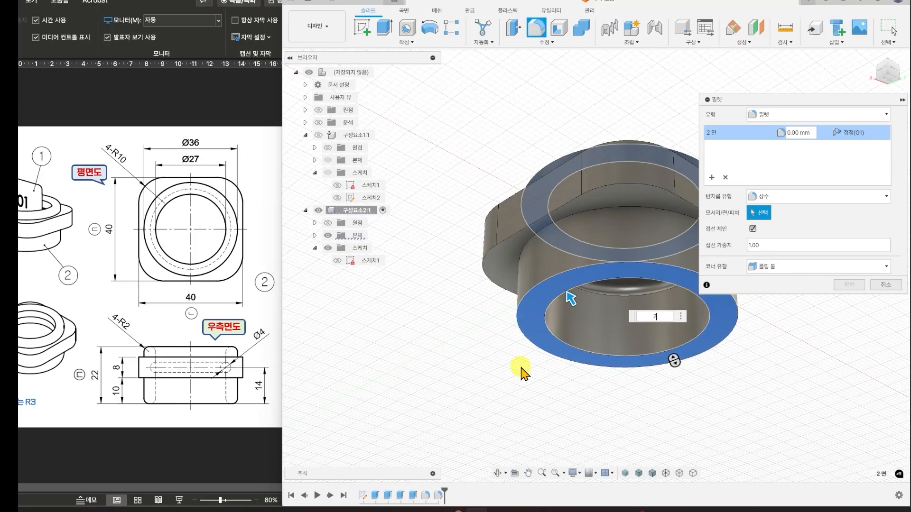
type("2")
key("Return")
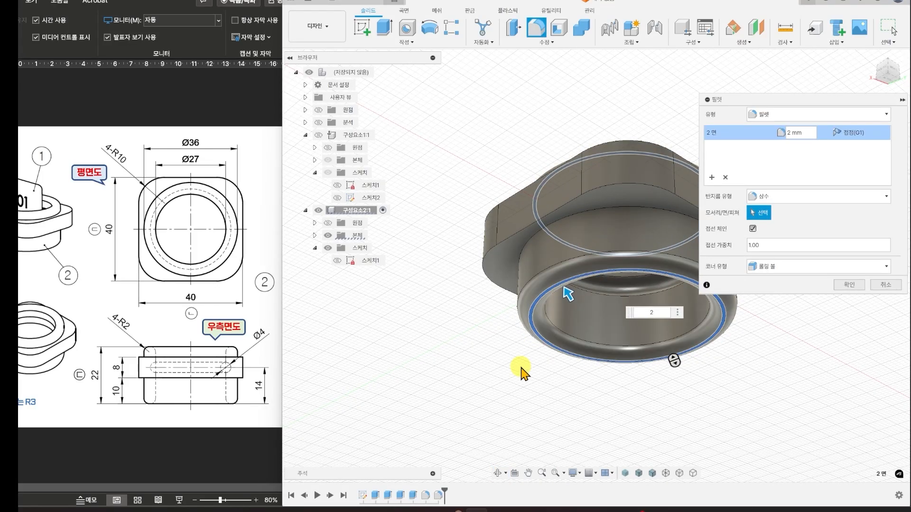
left_click(849, 285)
- Examine the rounded upper rim of the ring body and the narrow flat face between its two fillets
mouse_move(772, 204)
middle_mouse_down("shift")
mouse_move(726, 236)
mouse_move(726, 258)
mouse_move(736, 258)
mouse_move(647, 283)
mouse_move(881, 326)
middle_mouse_up("shift")
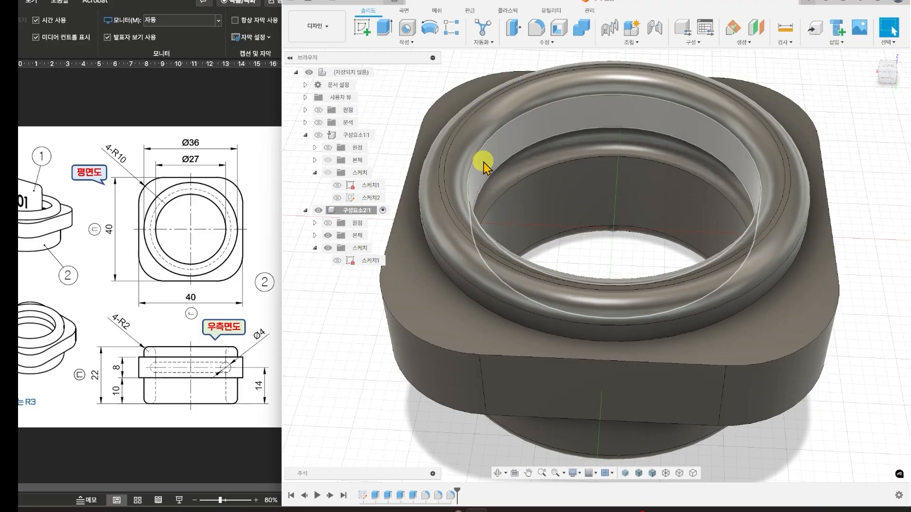
scroll(439, 190, "up", 5)
scroll(433, 195, "down", 3)
middle_click_drag(509, 245, 455, 236, "shift")
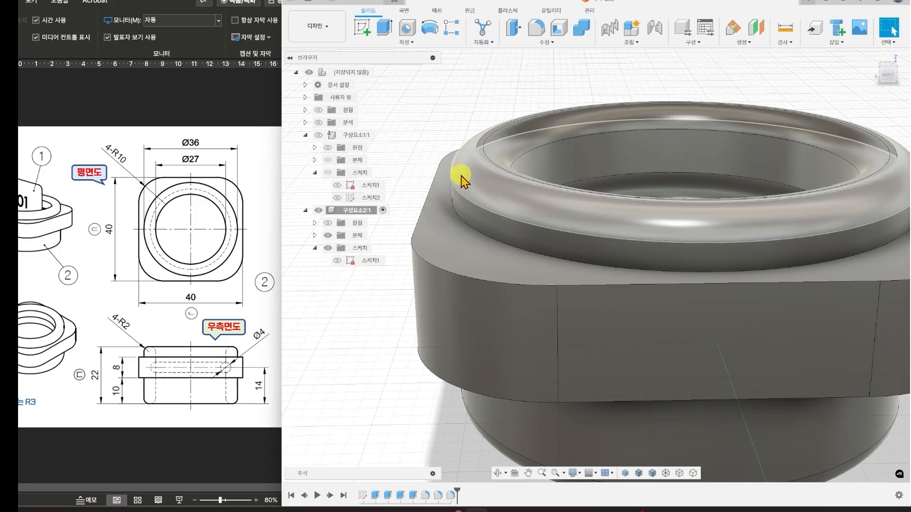
middle_click_drag(412, 163, 409, 167, "shift")
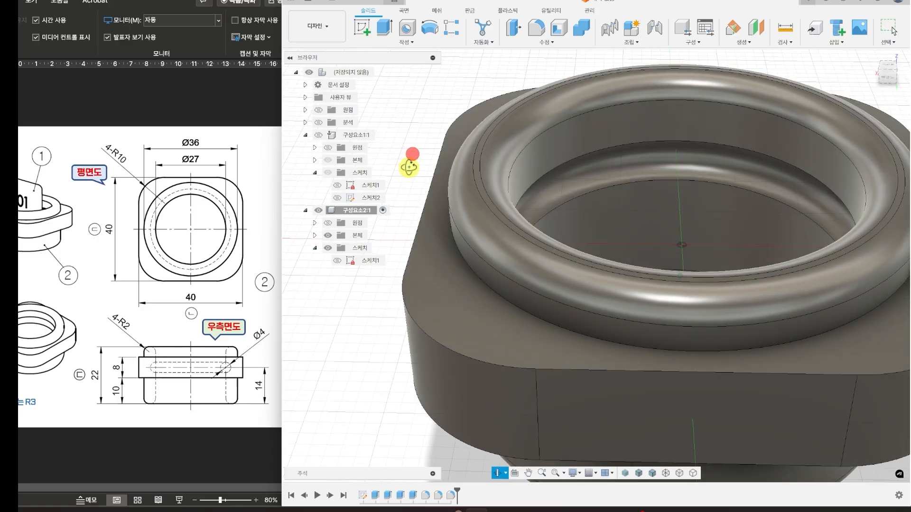
left_click(477, 176)
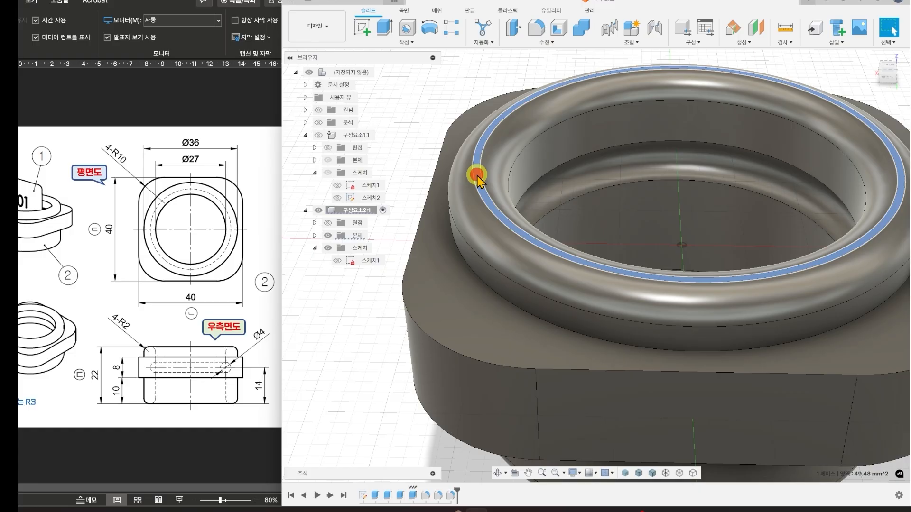
left_click(382, 336)
scroll(411, 293, "up", 4)
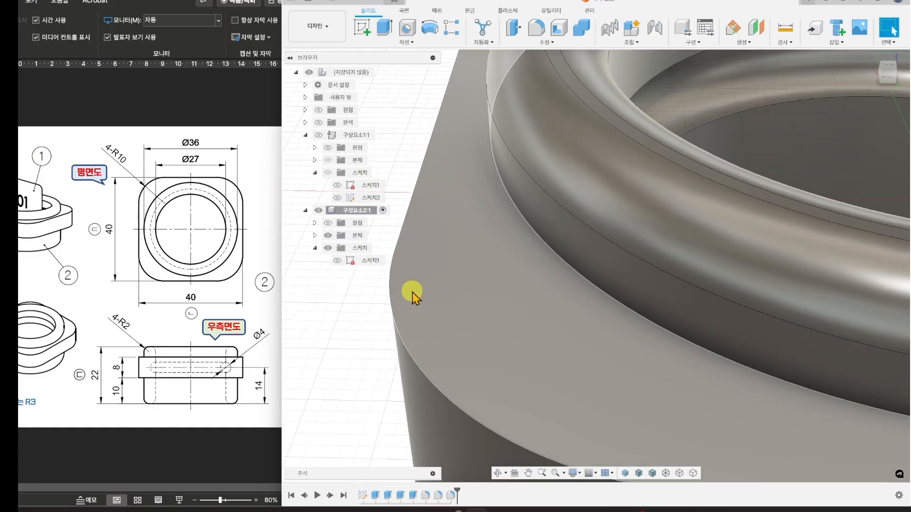
scroll(412, 292, "down", 4)
scroll(413, 292, "down", 4)
middle_click_drag(513, 311, 587, 298)
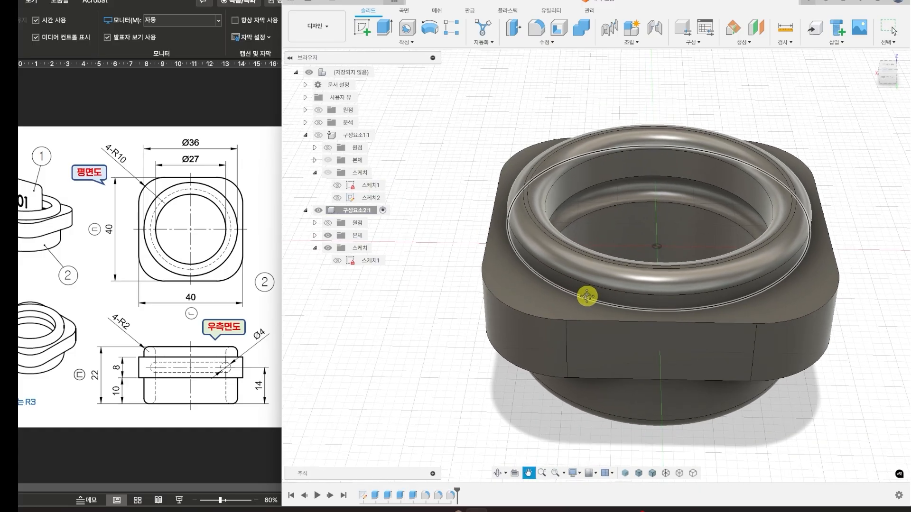
middle_click_drag(660, 340, 622, 339, "shift")
- Show part 1 together with the ring body, activate the top-level assembly and view the side engraved 25
left_click(319, 138)
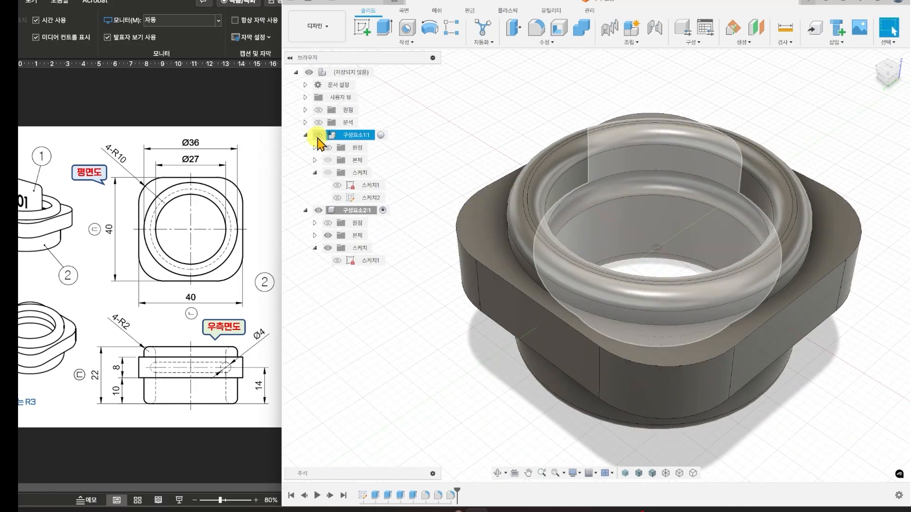
left_click(318, 136)
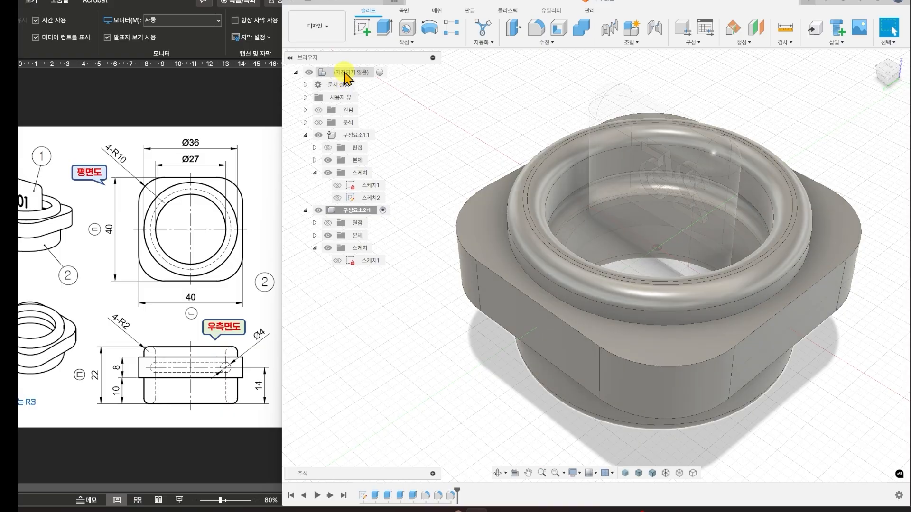
left_click(380, 72)
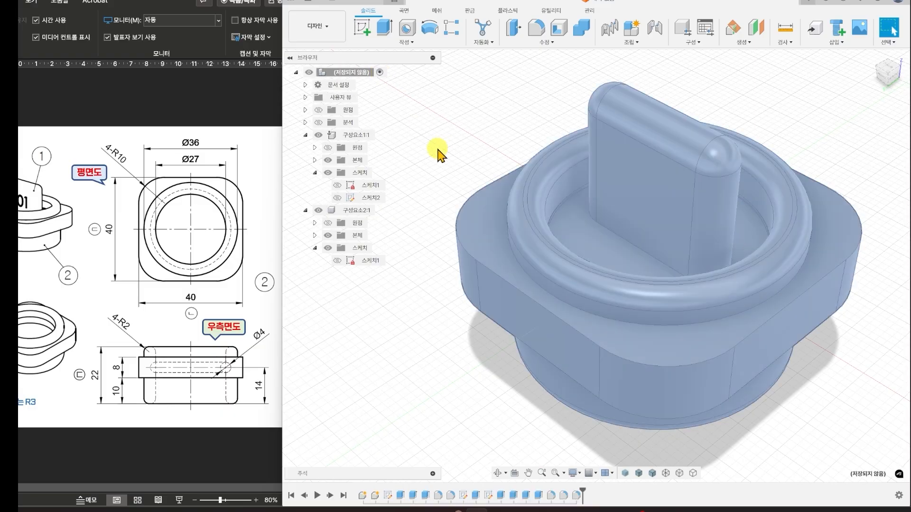
scroll(447, 153, "up", 3)
scroll(450, 154, "down", 3)
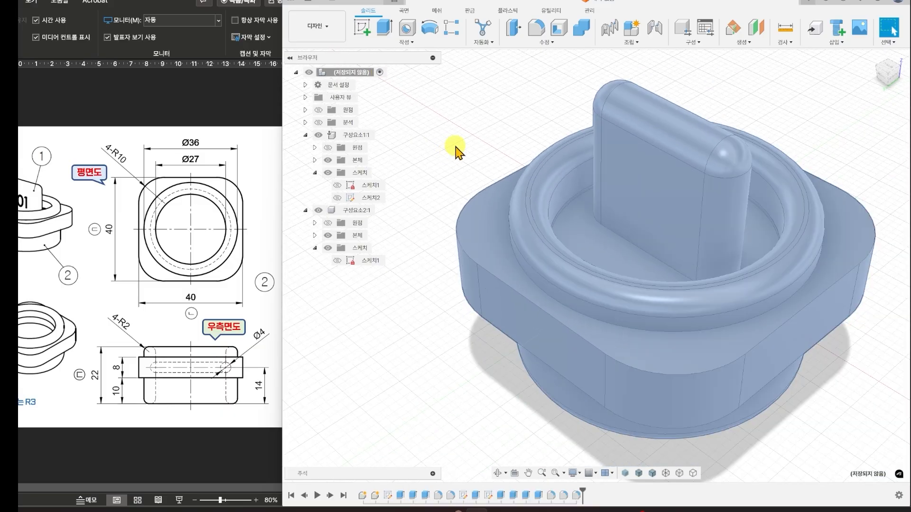
left_click(872, 59)
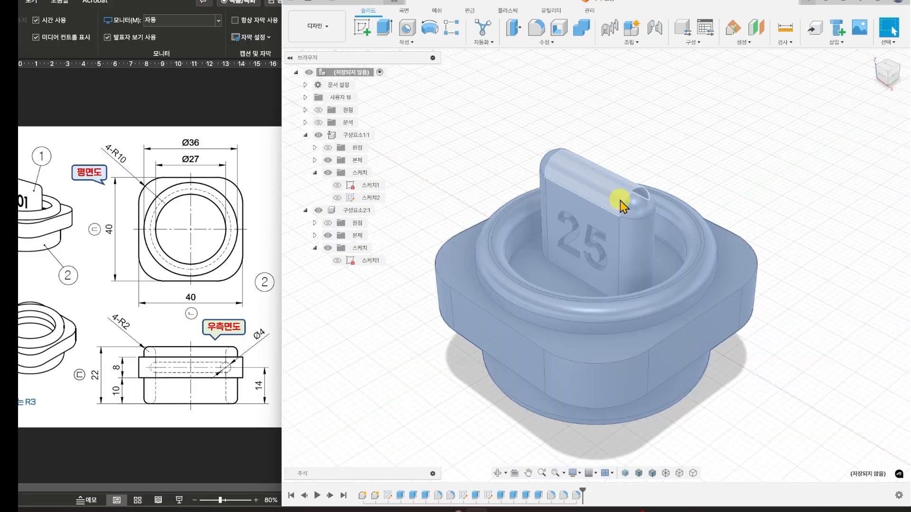
left_click(742, 375)
middle_click_drag(742, 375, 705, 378)
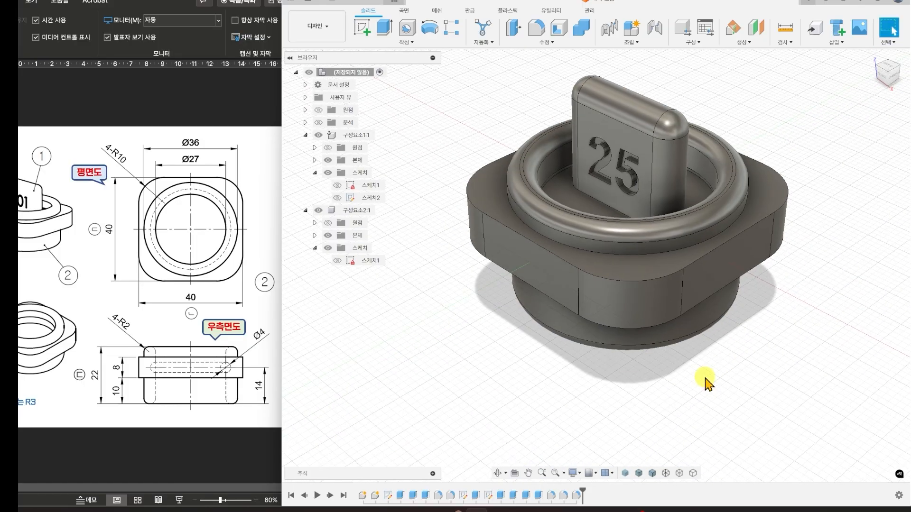
- Switch to the PowerPoint drawing, reposition its window to expose the isometric assembly views, and return to Fusion 360
left_click(200, 486)
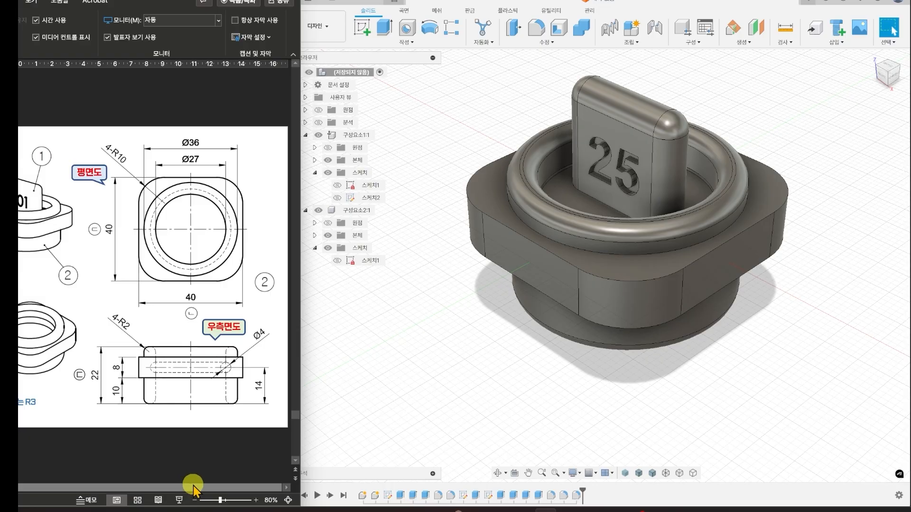
left_click_drag(161, 0, 229, 1)
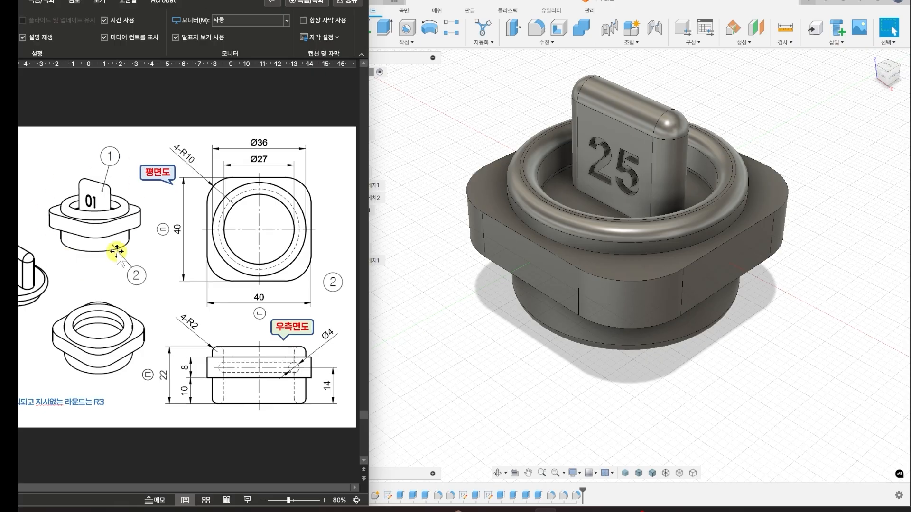
left_click(479, 324)
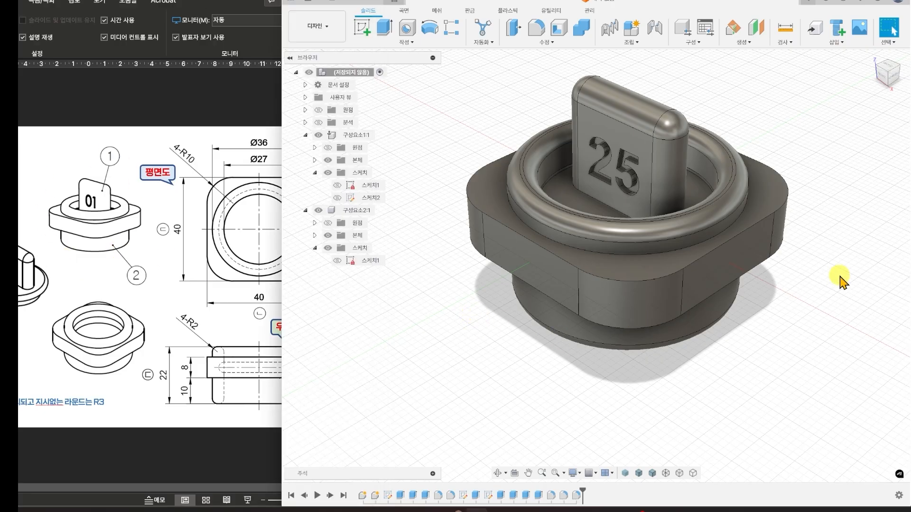
- Show the section analysis of the assembly and examine the clearance between part 1's rounded flange and the ring body's groove
left_click(319, 123)
left_click(849, 342)
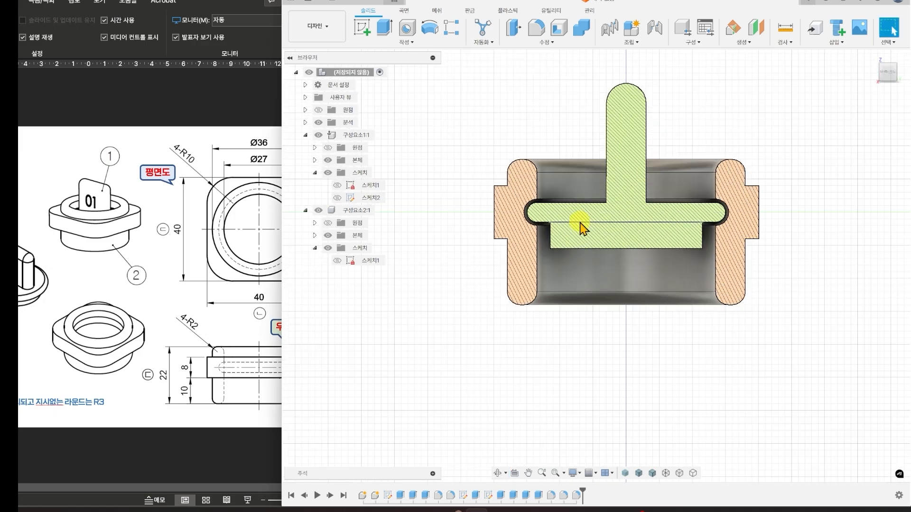
scroll(569, 225, "up", 5)
scroll(562, 226, "up", 3)
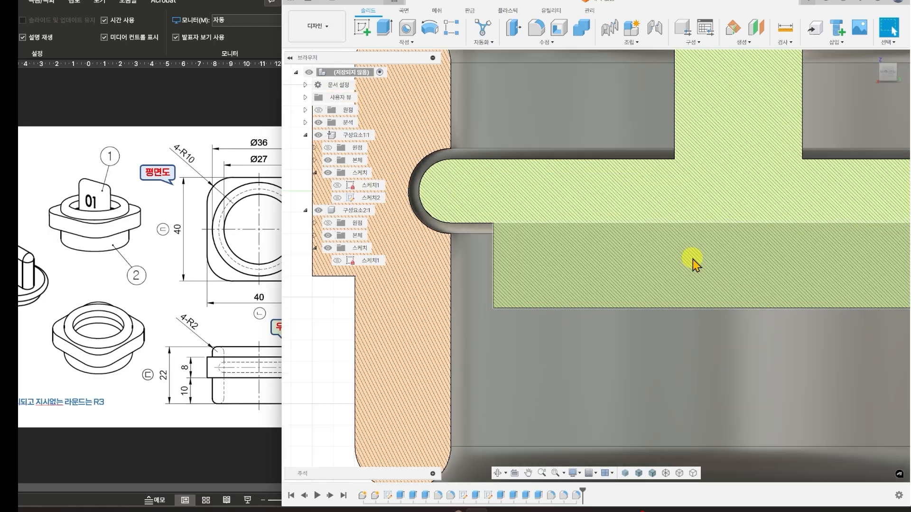
scroll(691, 260, "down", 2)
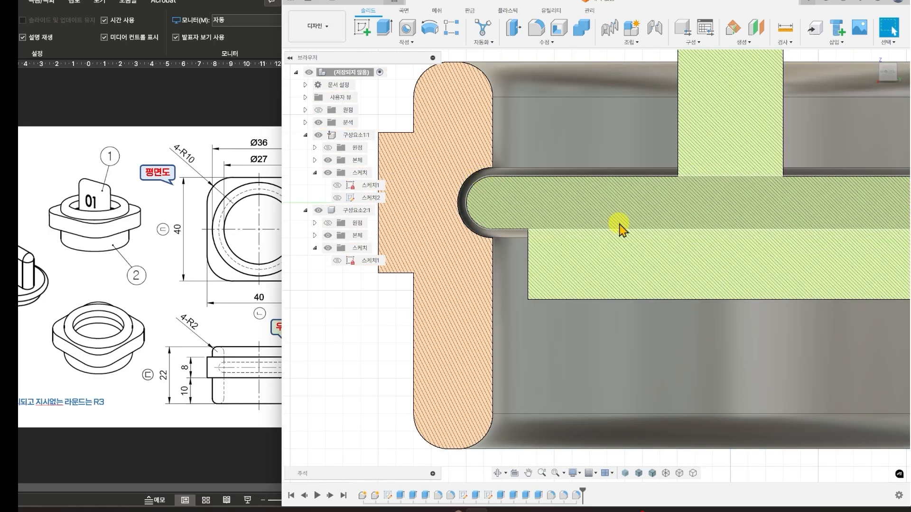
scroll(620, 228, "up", 2)
scroll(620, 228, "down", 4)
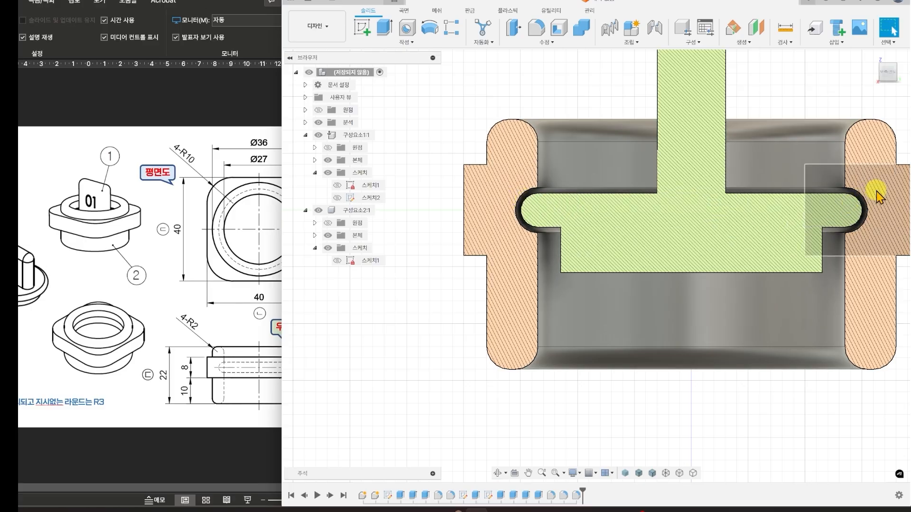
mouse_move(654, 231)
middle_mouse_down("shift")
mouse_move(818, 356)
mouse_move(722, 354)
middle_mouse_up("shift")
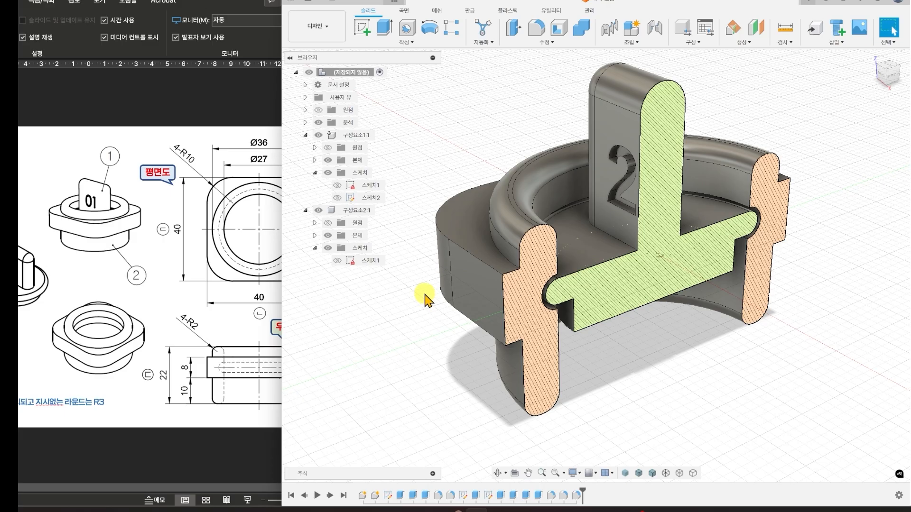
- Activate part 1's component and hide the section analysis and the ring body to isolate part 1
left_click(382, 136)
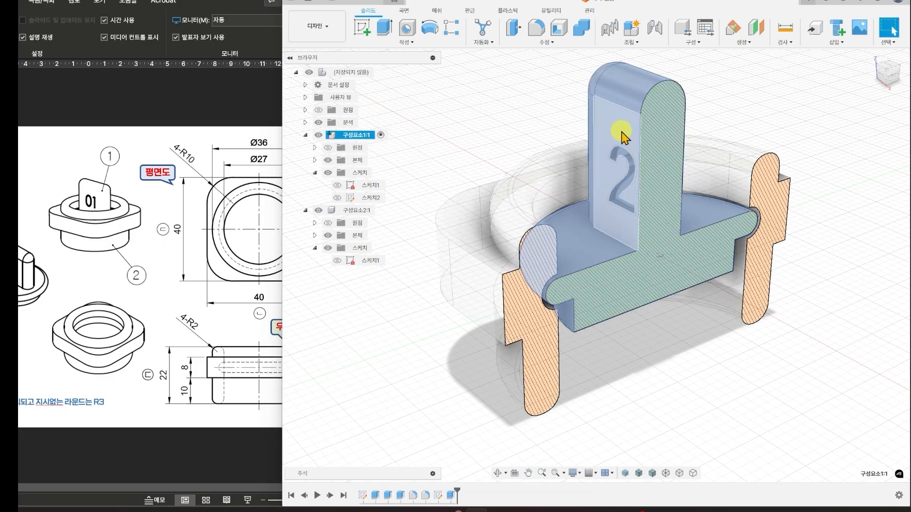
left_click(320, 122)
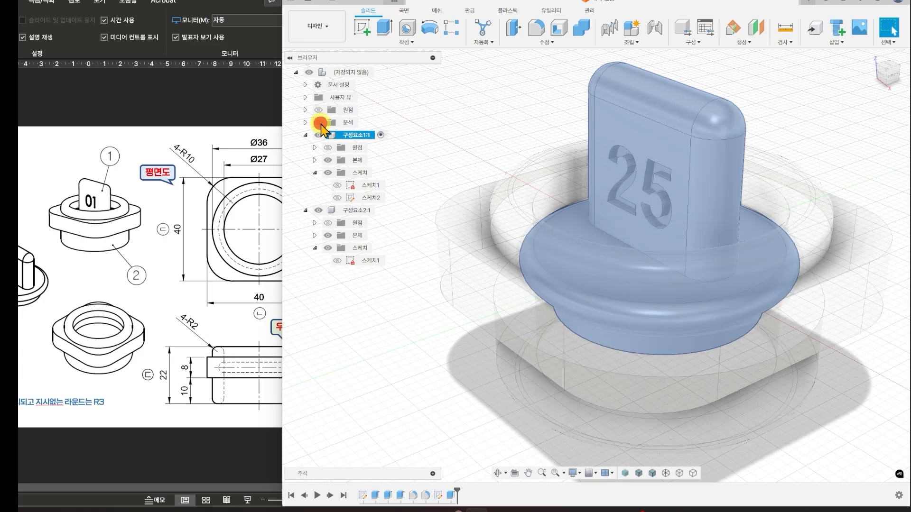
left_click(318, 210)
middle_click_drag(477, 332, 477, 317, "shift")
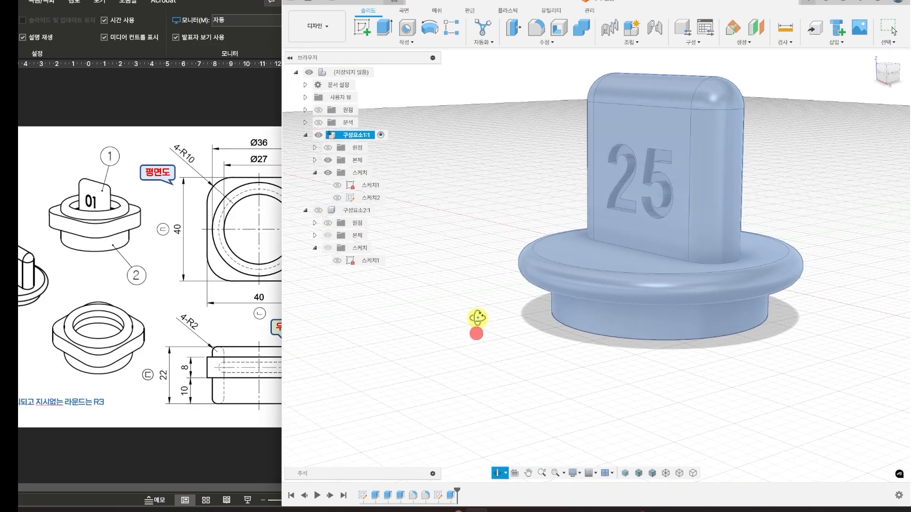
left_click(477, 318)
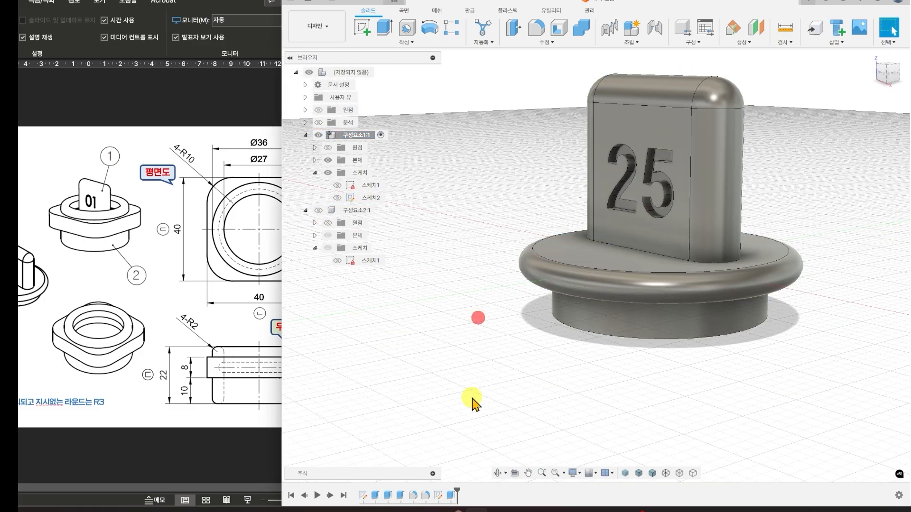
left_click(374, 495)
right_click(375, 496)
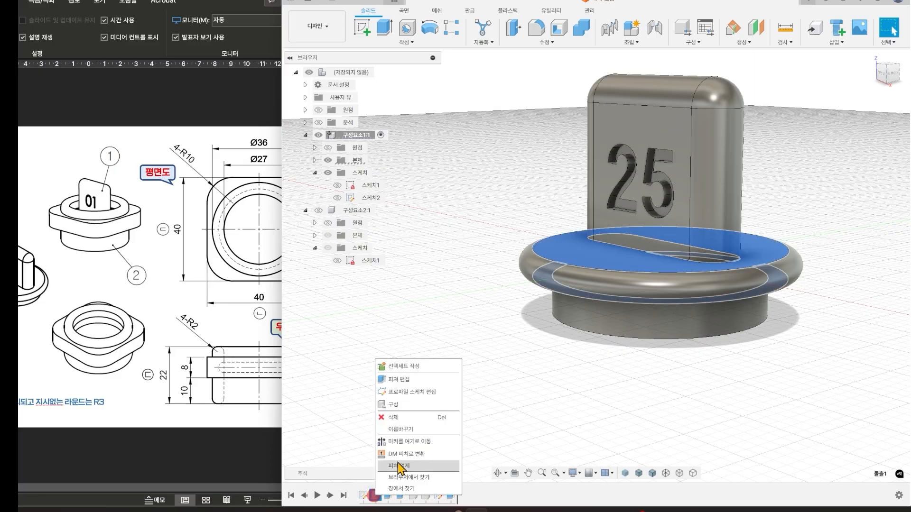
left_click(409, 380)
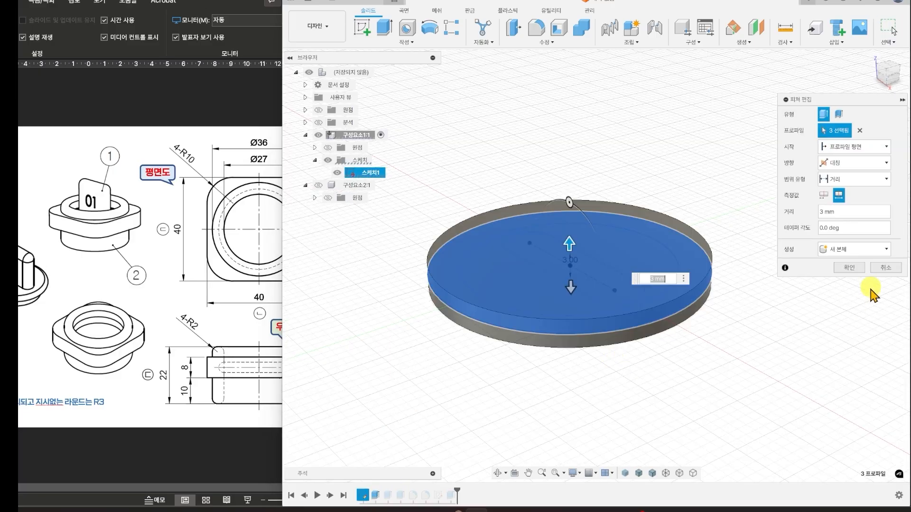
left_click(881, 274)
- Edit part 1's base sketch, set the outer flange circle's diameter to 29 mm and finish the sketch
right_click(363, 495)
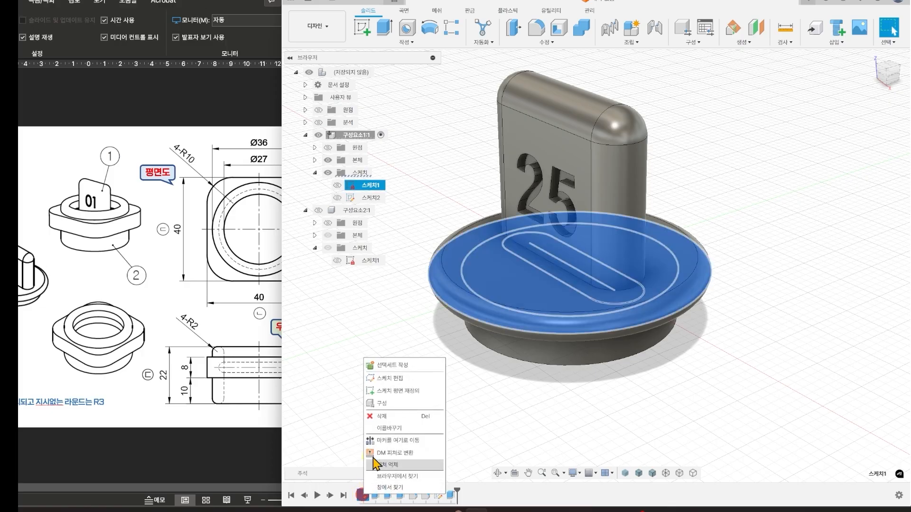
left_click(385, 379)
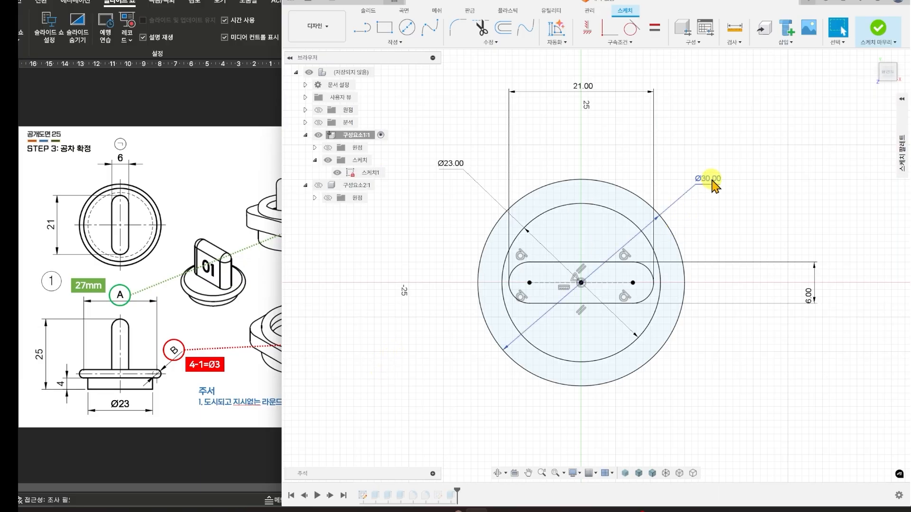
left_click_drag(699, 188, 715, 177)
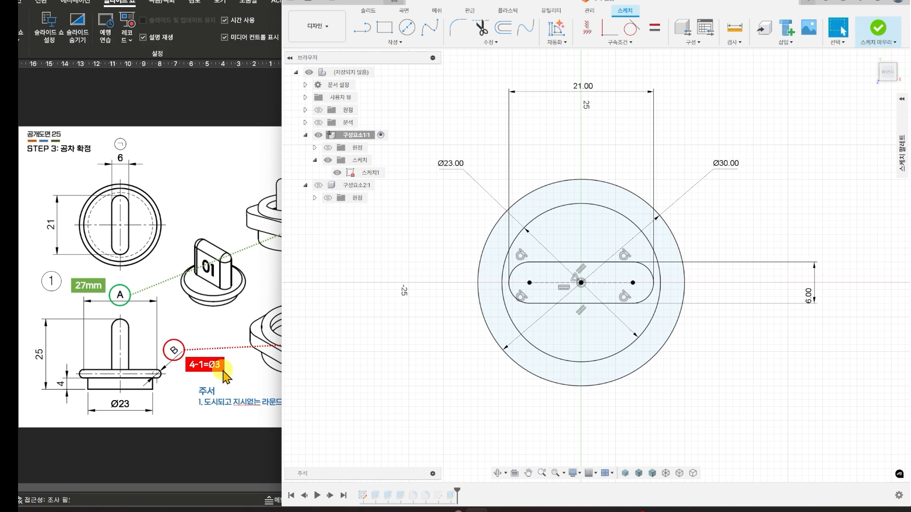
double_click(727, 165)
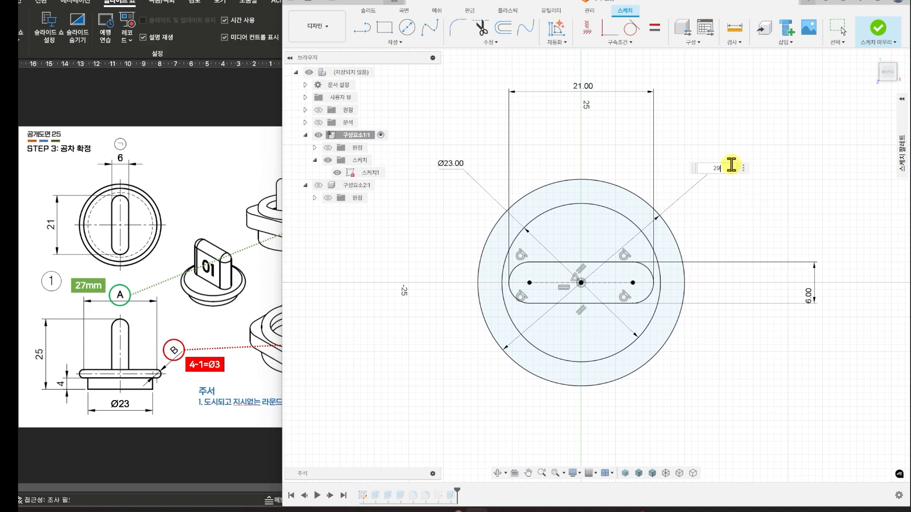
type("29")
key("Return")
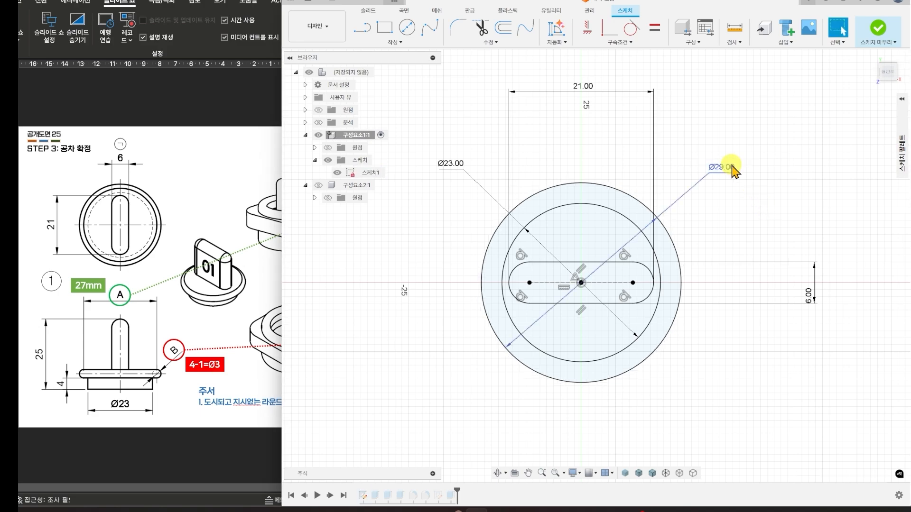
left_click(868, 46)
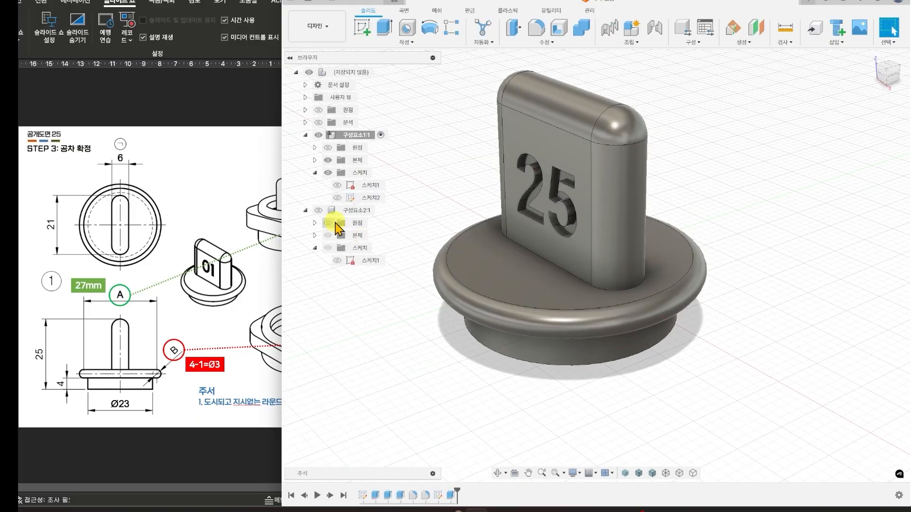
- Show the ring body, activate the top-level assembly and examine the flange-to-groove clearance with the section analysis shown
left_click(318, 210)
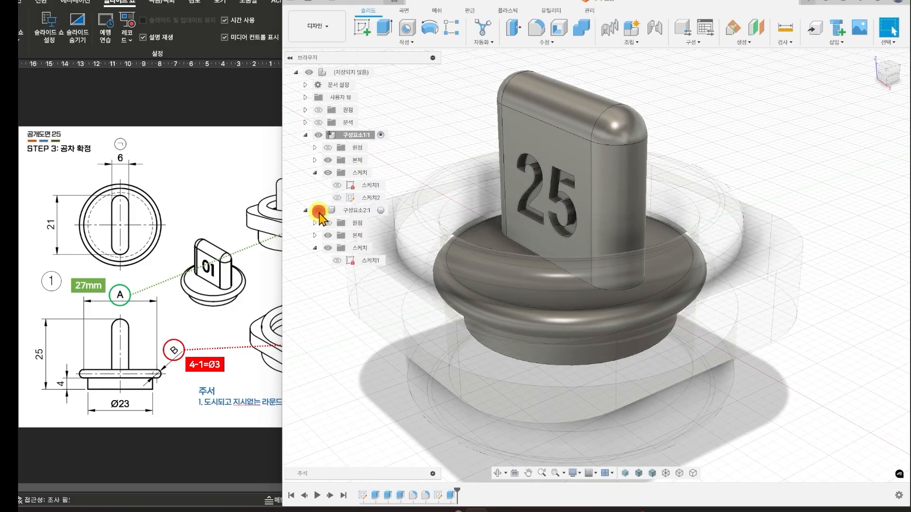
left_click(382, 72)
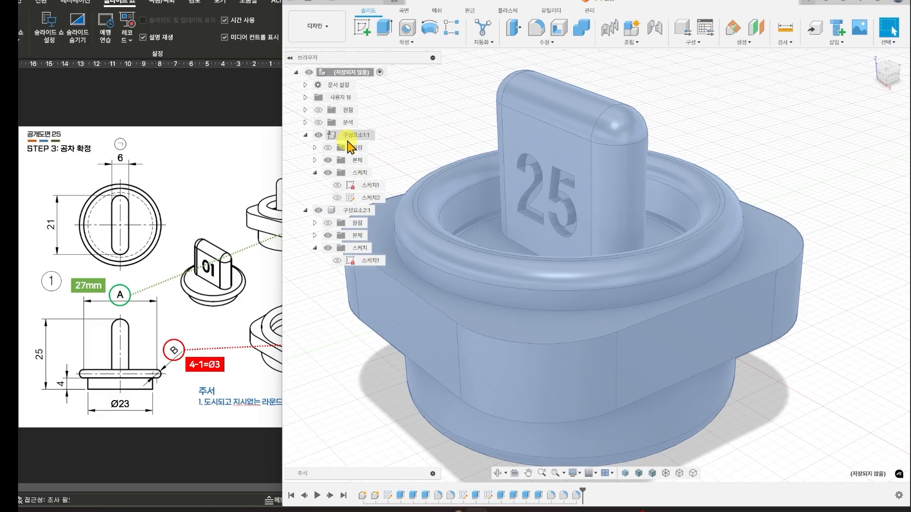
left_click(319, 122)
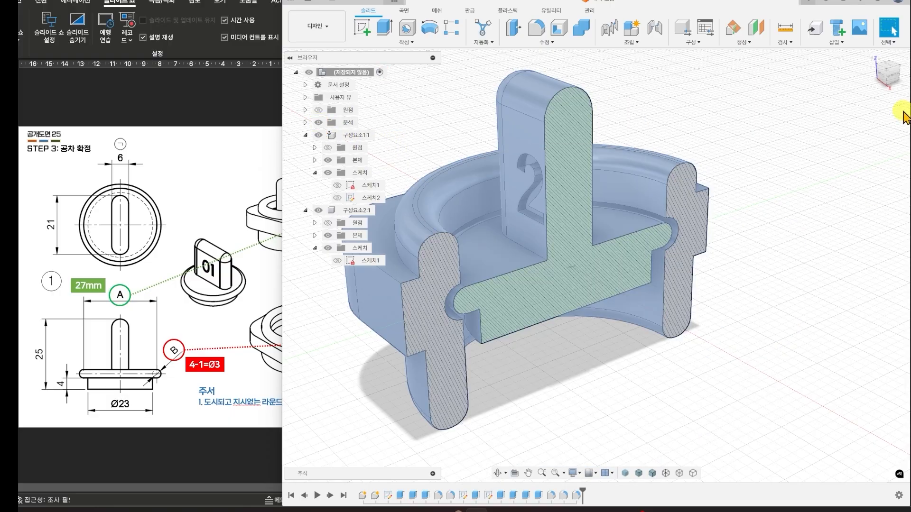
left_click(838, 140)
left_click(895, 78)
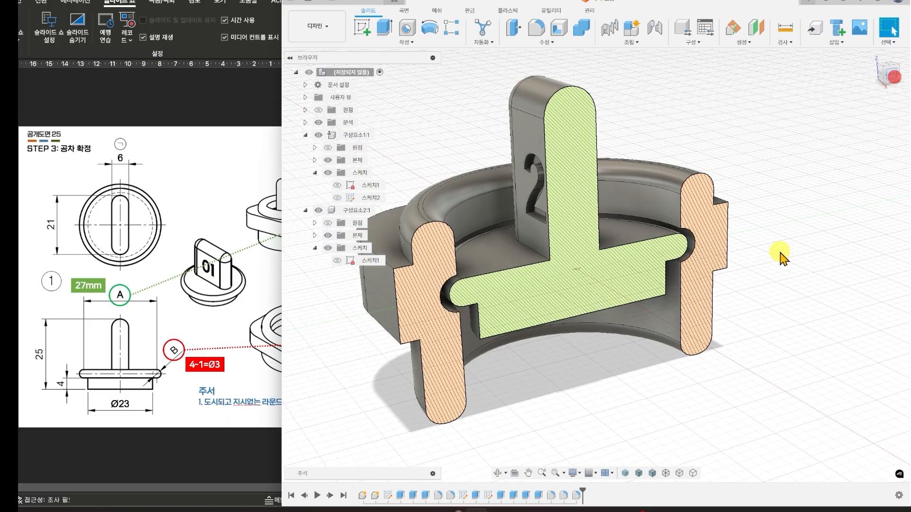
scroll(467, 304, "up", 3)
scroll(468, 304, "up", 3)
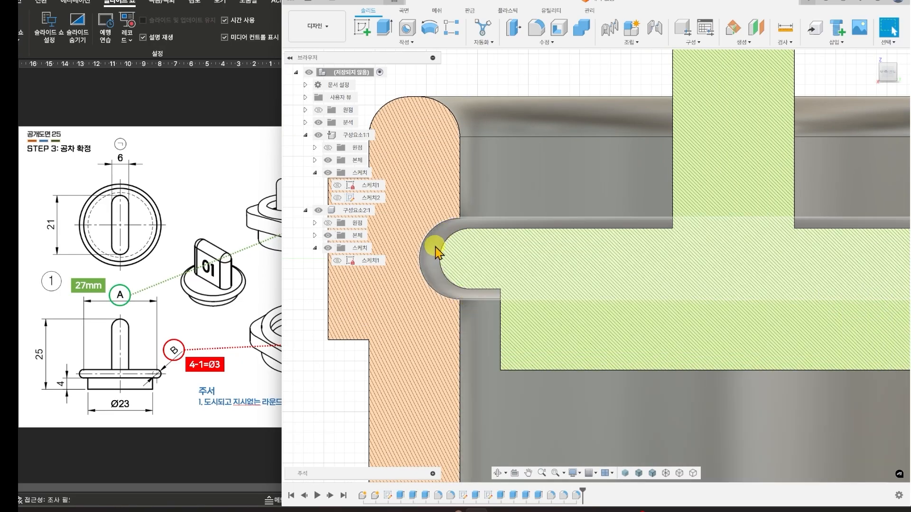
scroll(582, 276, "up", 2)
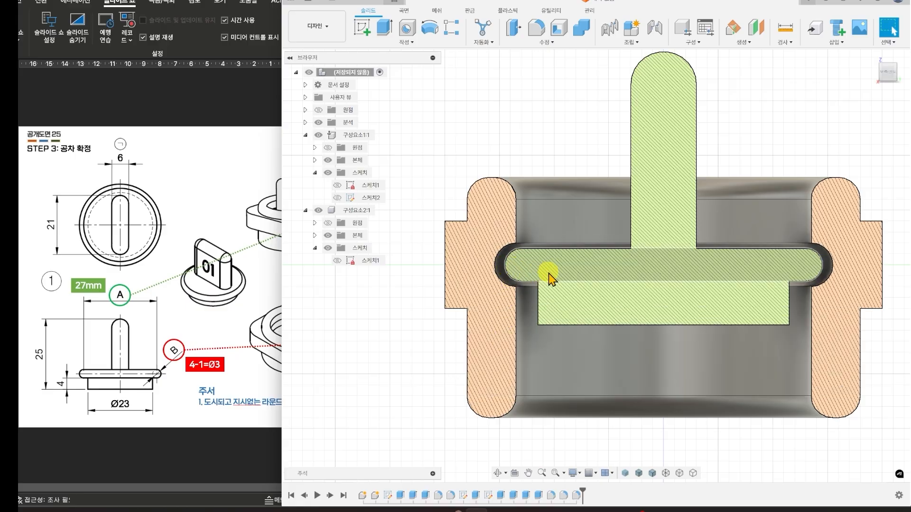
middle_click_drag(550, 279, 522, 289, "shift")
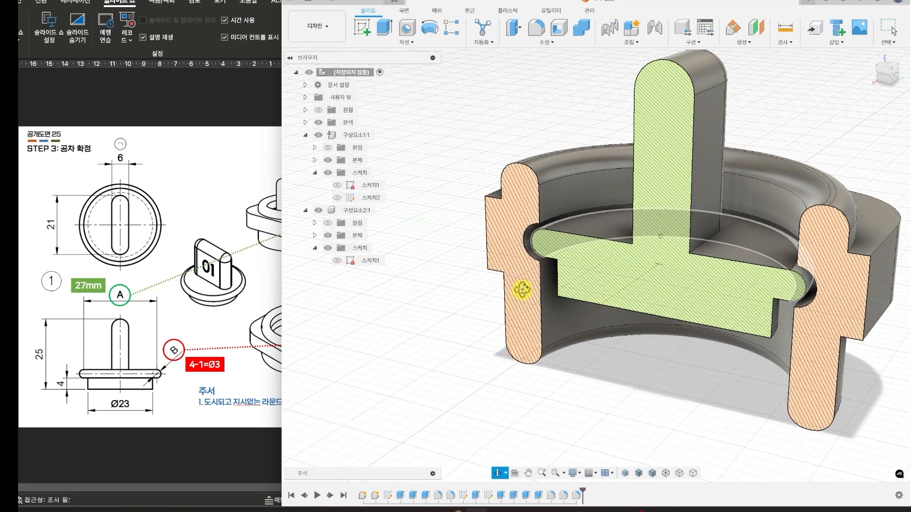
- Measure the distance between the ring body's rounded groove face and part 1's rounded flange face
left_click(785, 42)
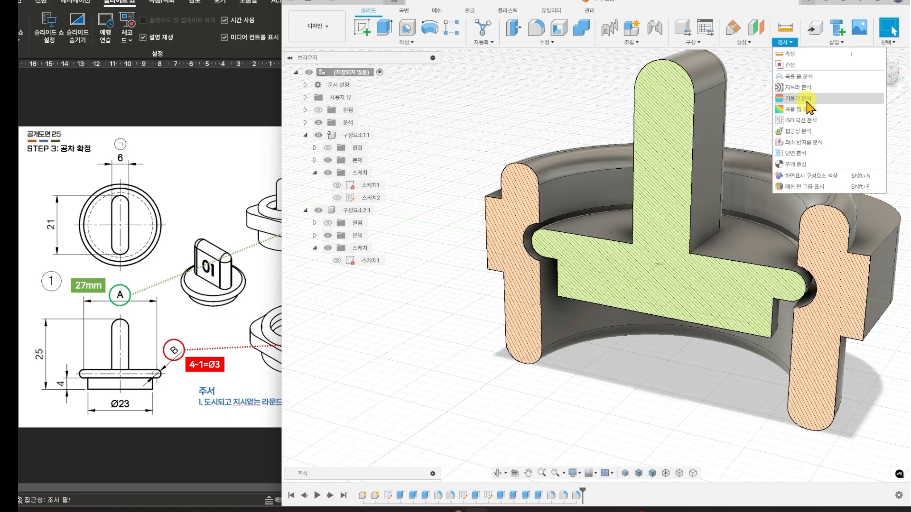
left_click(793, 54)
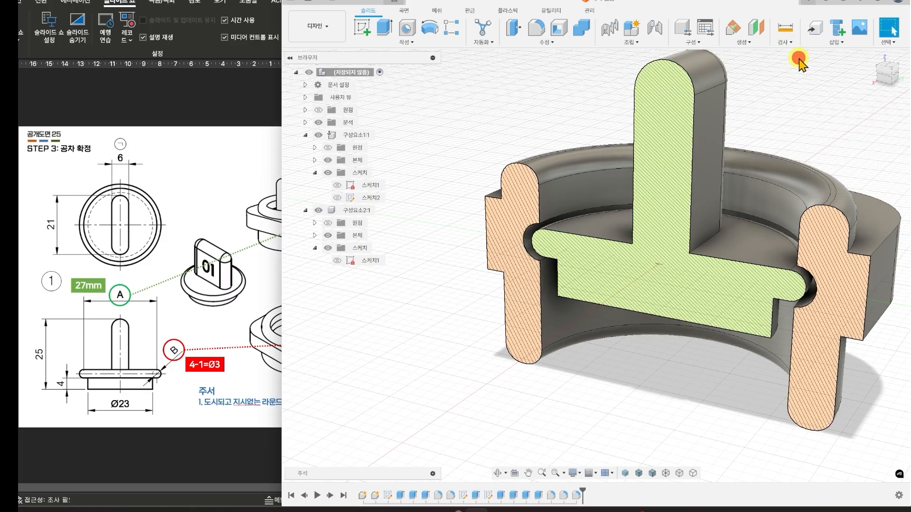
left_click(531, 246)
middle_click_drag(488, 309, 556, 295, "shift")
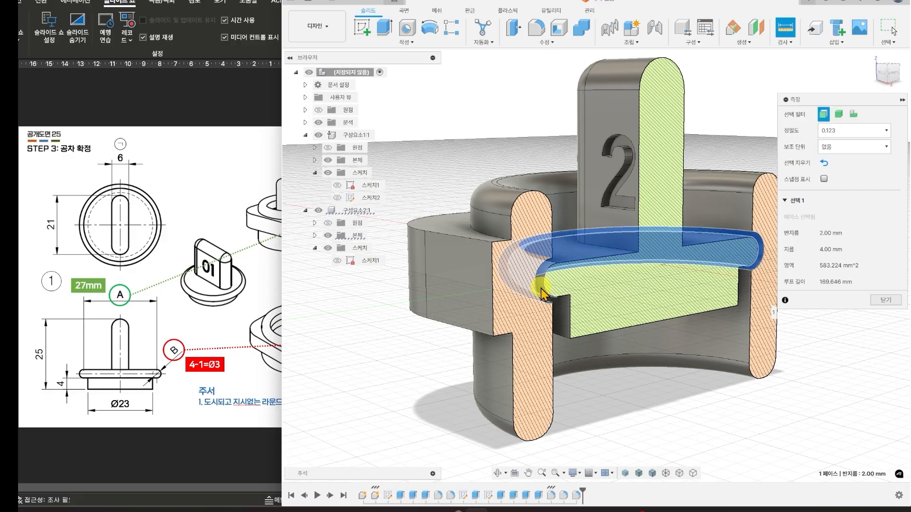
left_click(541, 289)
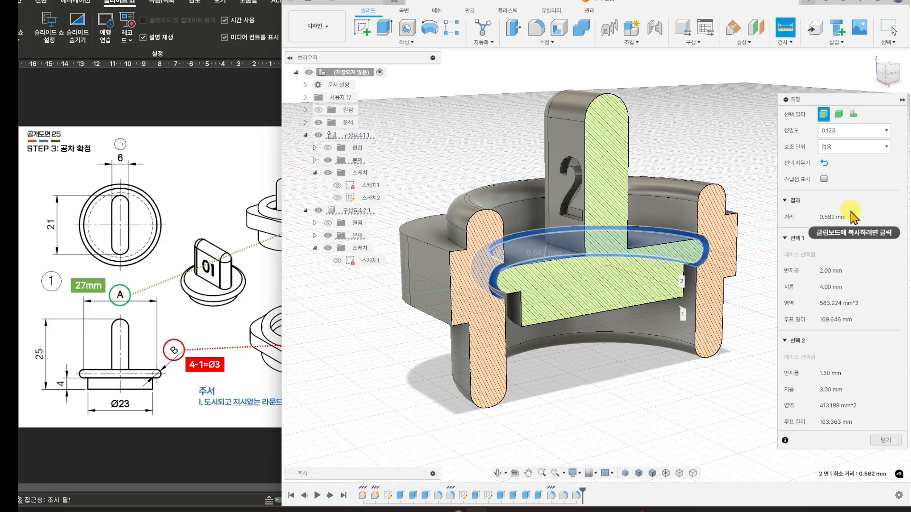
middle_click_drag(759, 262, 619, 259, "shift")
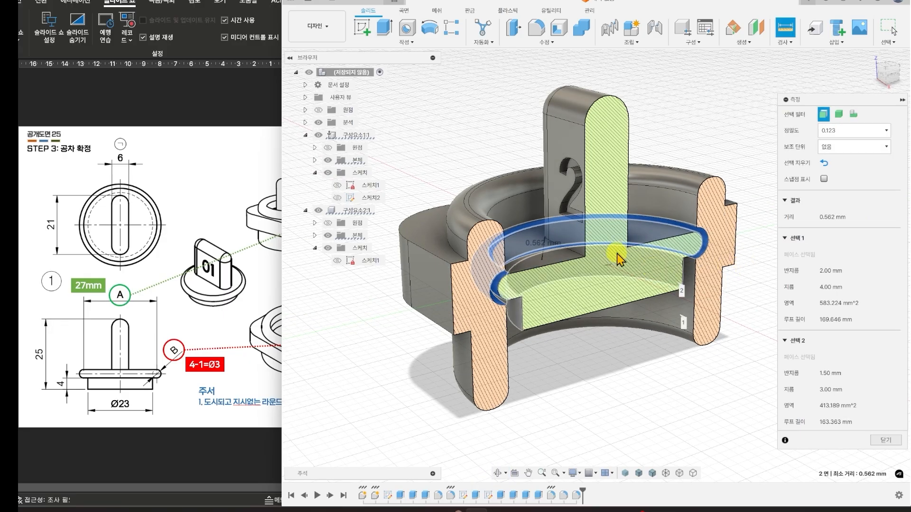
scroll(619, 258, "up", 3)
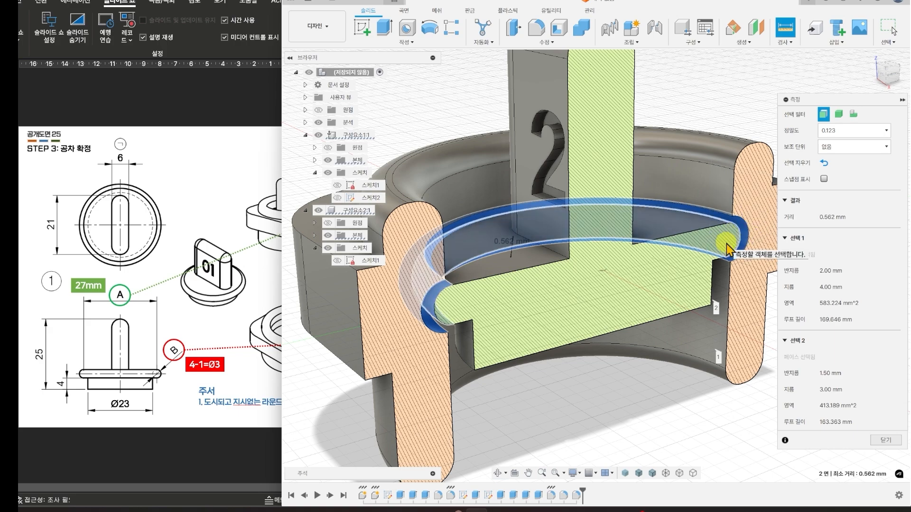
scroll(728, 247, "down", 5)
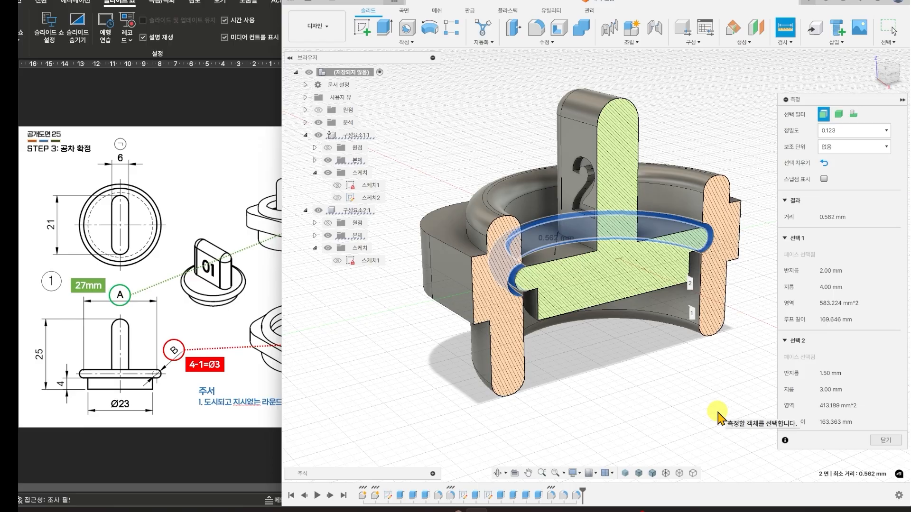
left_click(882, 440)
- Inspect the sectioned assembly once more and hide the section analysis to view the complete bodies
mouse_move(761, 327)
middle_mouse_down("shift")
mouse_move(717, 305)
mouse_move(761, 322)
middle_mouse_up("shift")
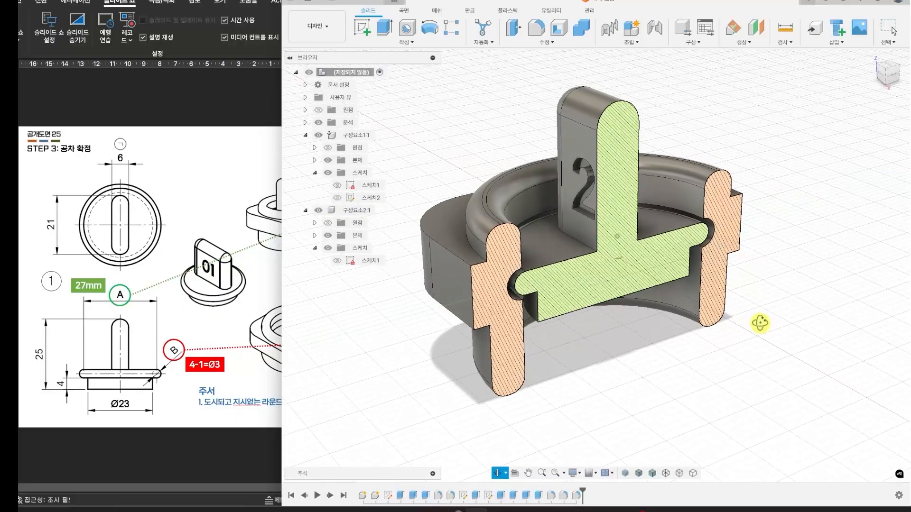
scroll(588, 303, "up", 3)
scroll(588, 301, "down", 4)
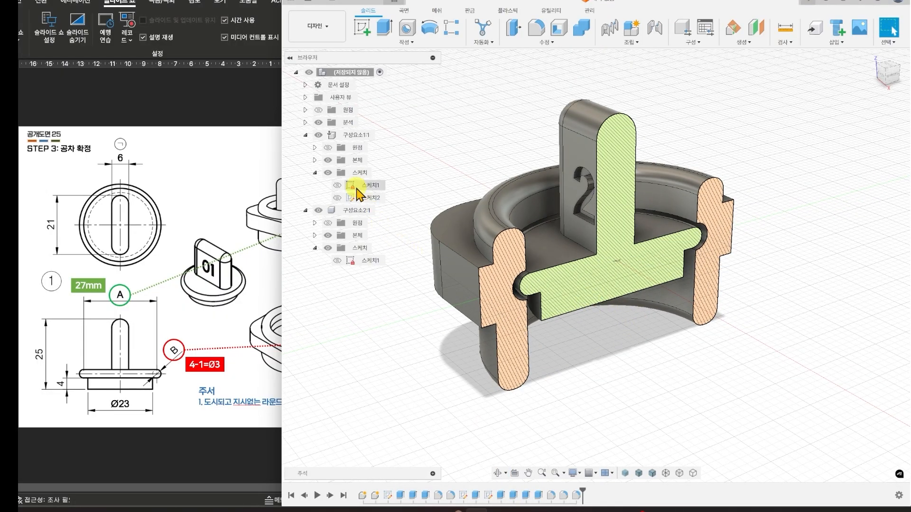
left_click(319, 125)
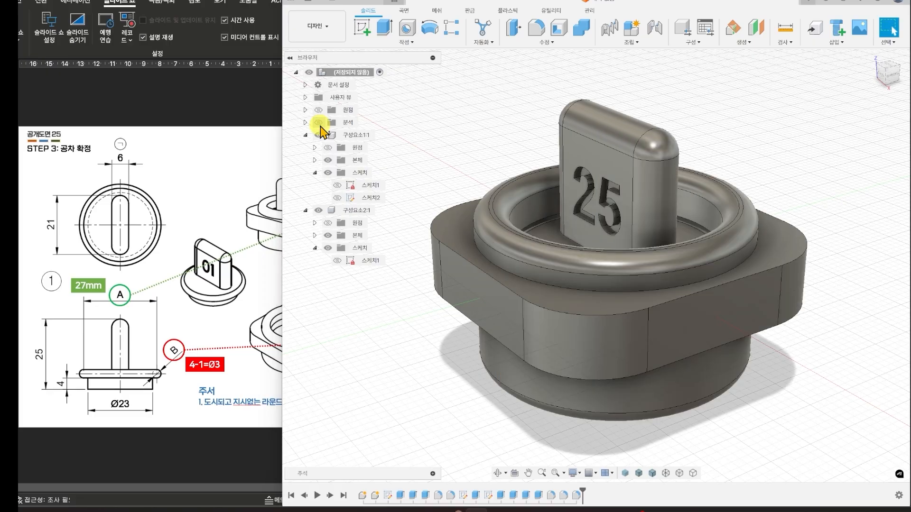
- Undo the recent actions back into part 1's base sketch and set the outer flange circle's diameter to 30 mm
left_click(352, 5)
left_click(352, 5)
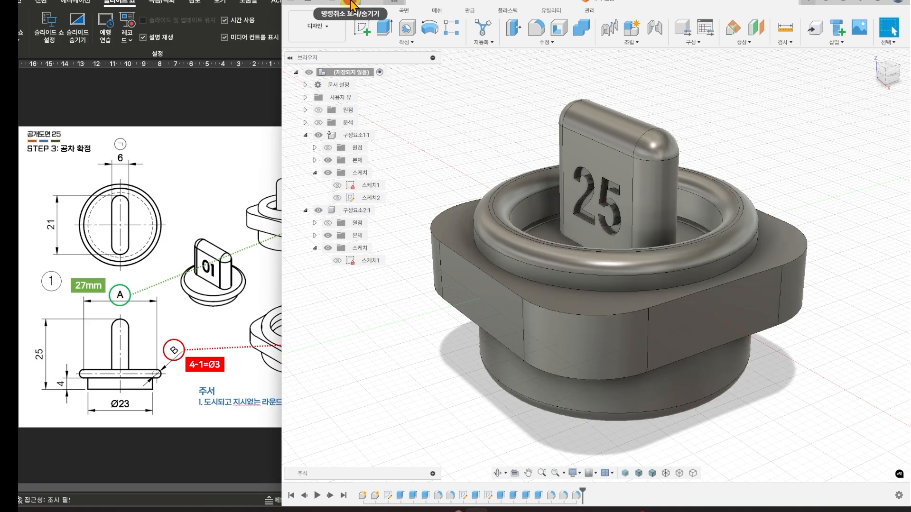
left_click(352, 4)
left_click(352, 4)
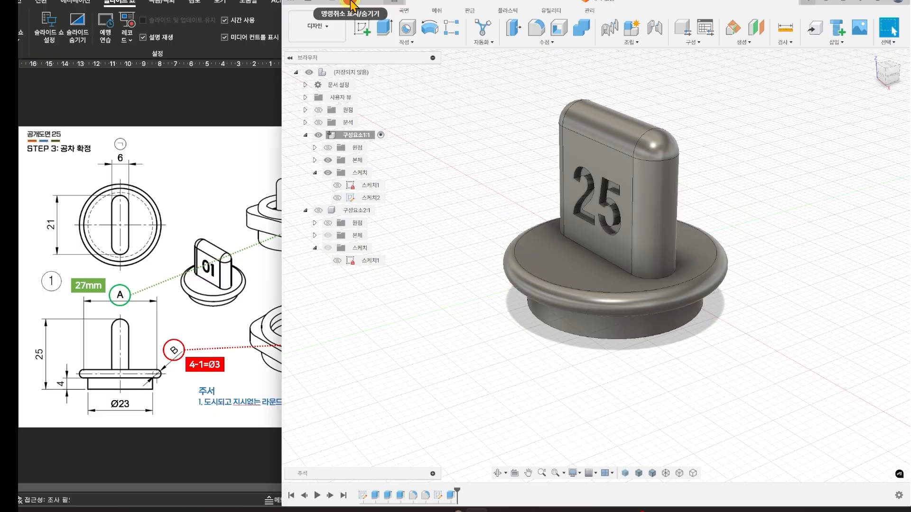
left_click(352, 3)
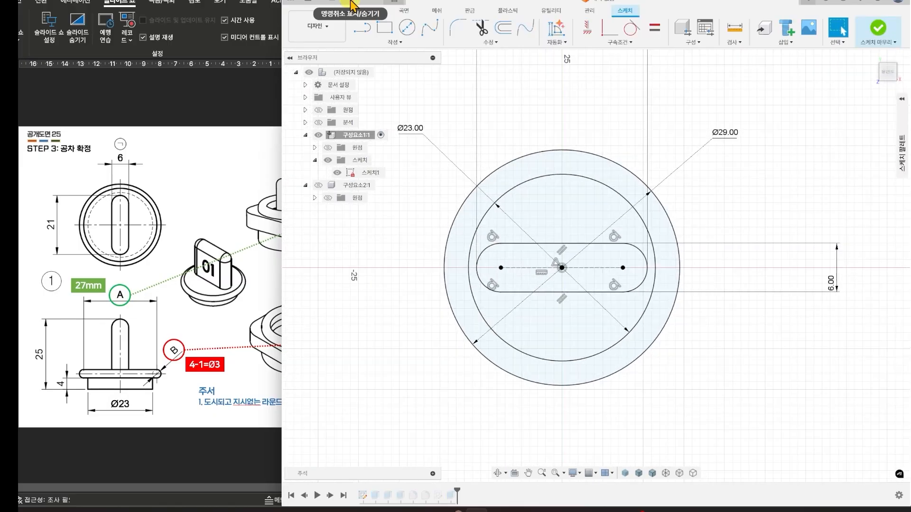
double_click(724, 135)
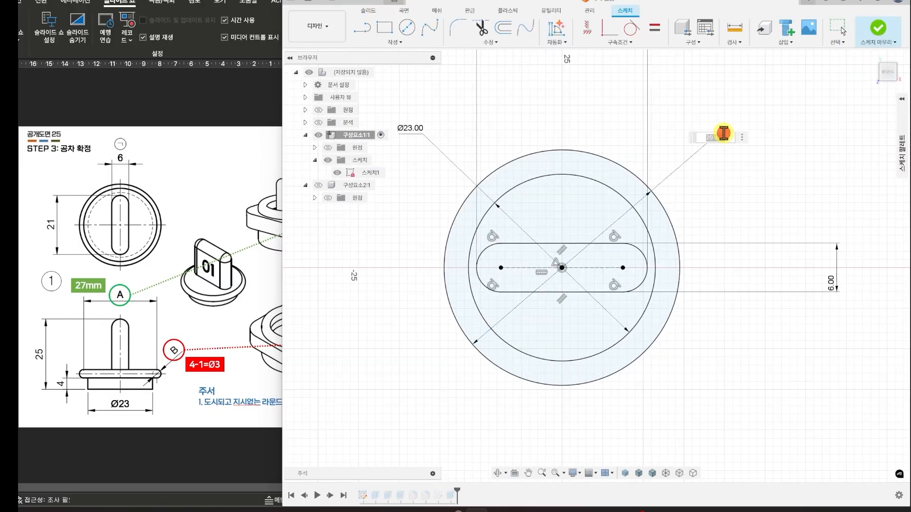
type("30")
key("Return")
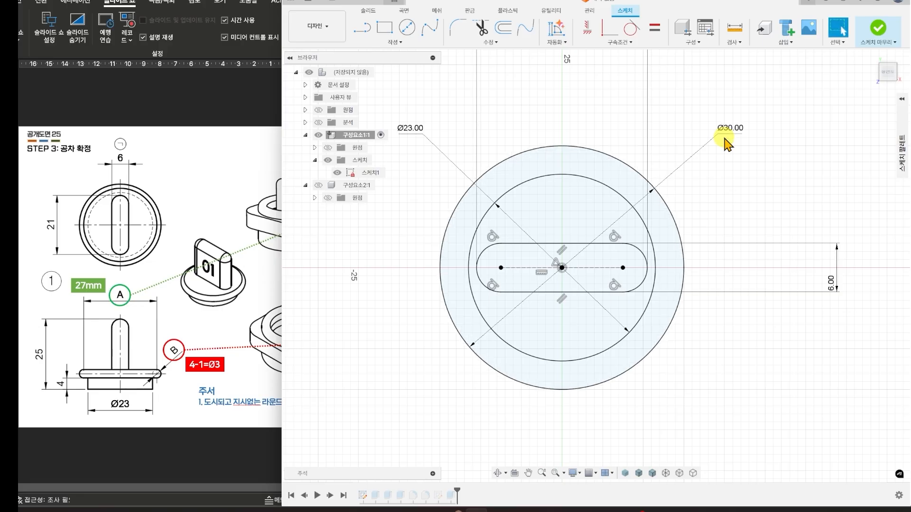
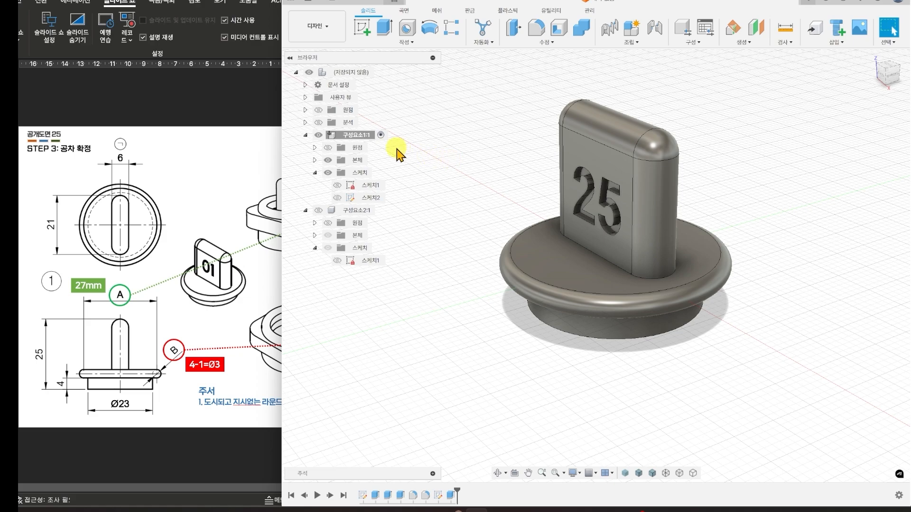
- Redisplay the ring body and section analysis in the active top-level assembly and inspect the 30 mm flange's clearance face-on
left_click(318, 210)
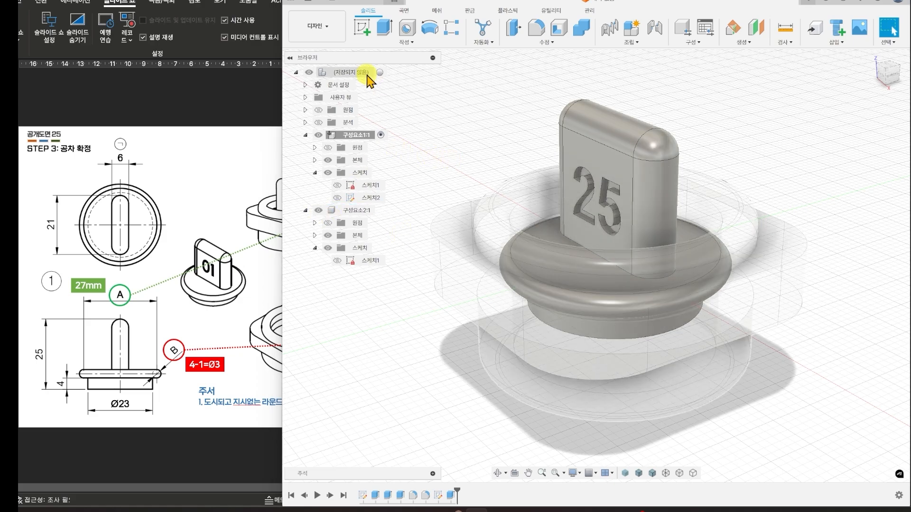
left_click(380, 72)
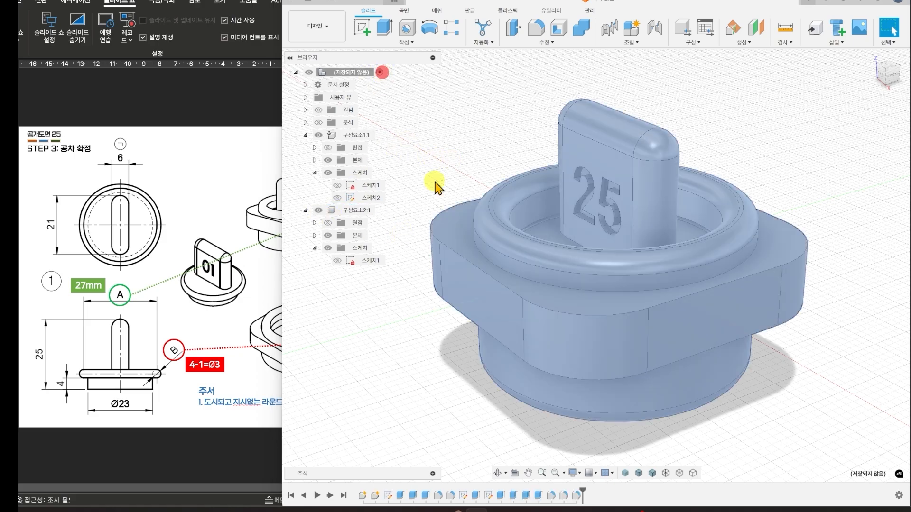
left_click(318, 123)
middle_click_drag(664, 346, 645, 304, "shift")
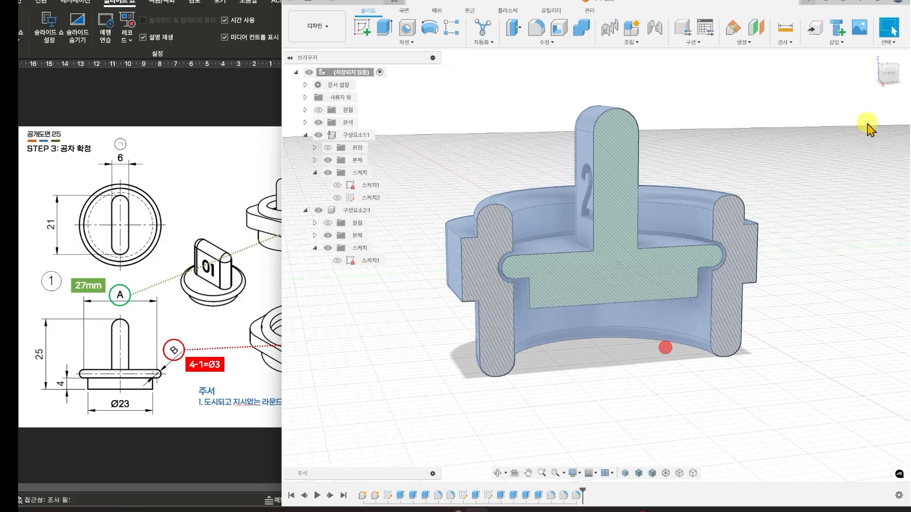
left_click(893, 80)
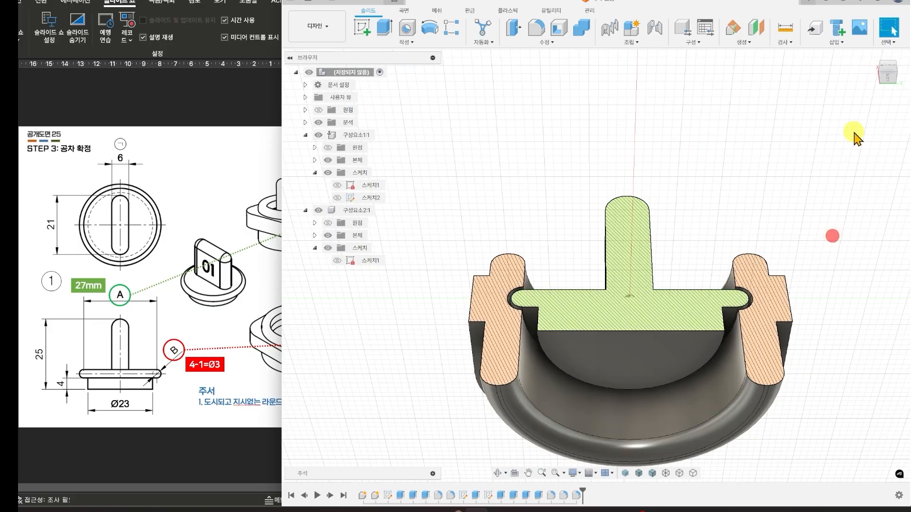
left_click(888, 68)
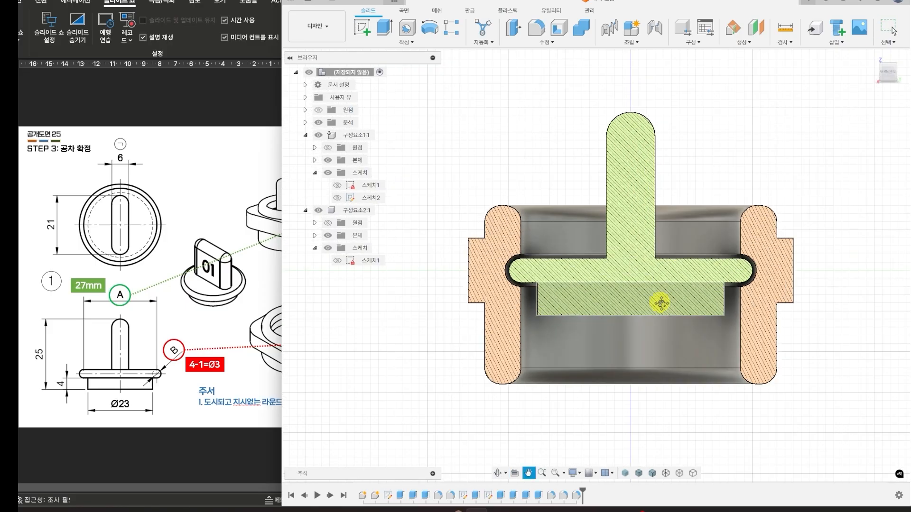
scroll(613, 275, "up", 2)
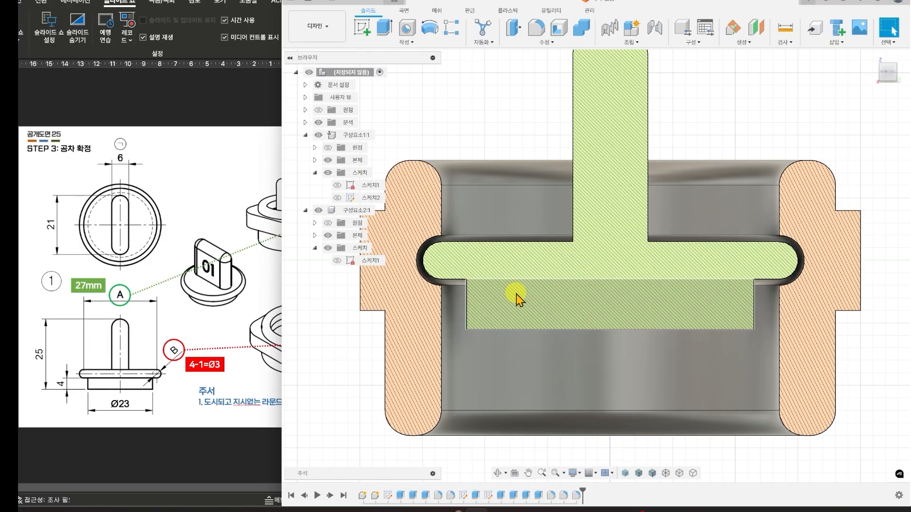
- Hide the section analysis, then shift the practice drawing slide sideways in PowerPoint and return to the Fusion assembly
scroll(522, 289, "down", 3)
left_click(873, 57)
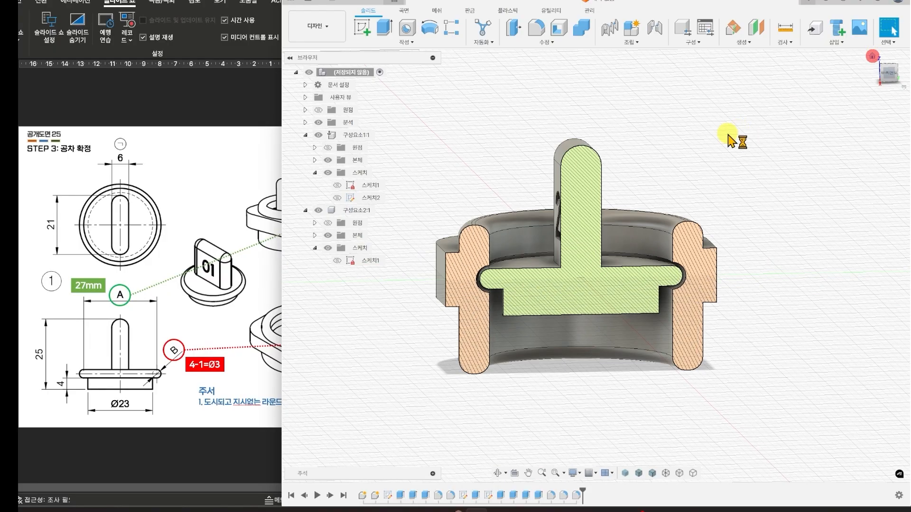
left_click(319, 123)
left_click(221, 478)
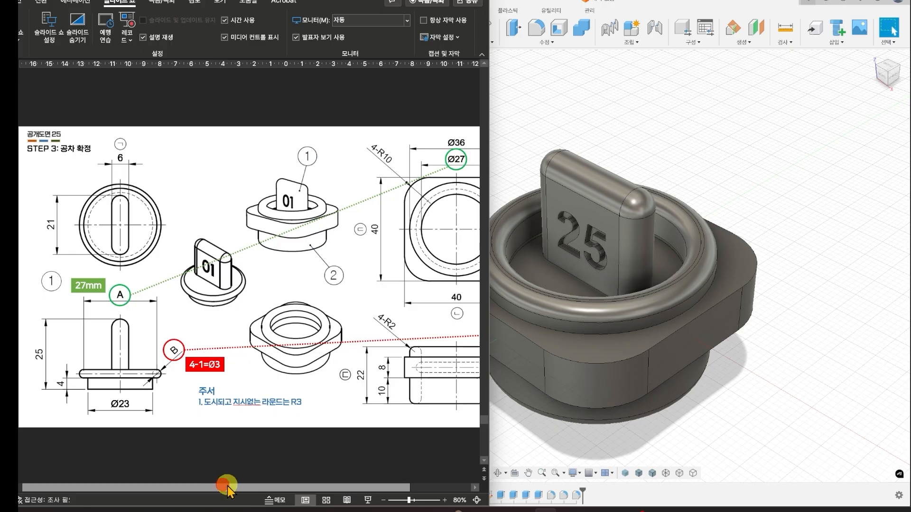
left_click_drag(226, 489, 287, 487)
left_click(825, 317)
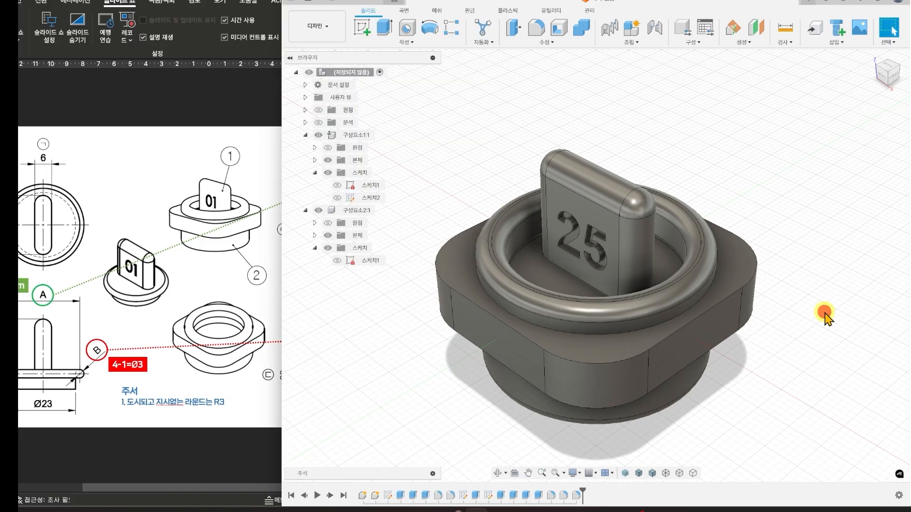
- Examine the complete assembly of part 1 and the ring body from several angles against the drawing's isometric views
middle_click_drag(569, 244, 749, 305, "shift")
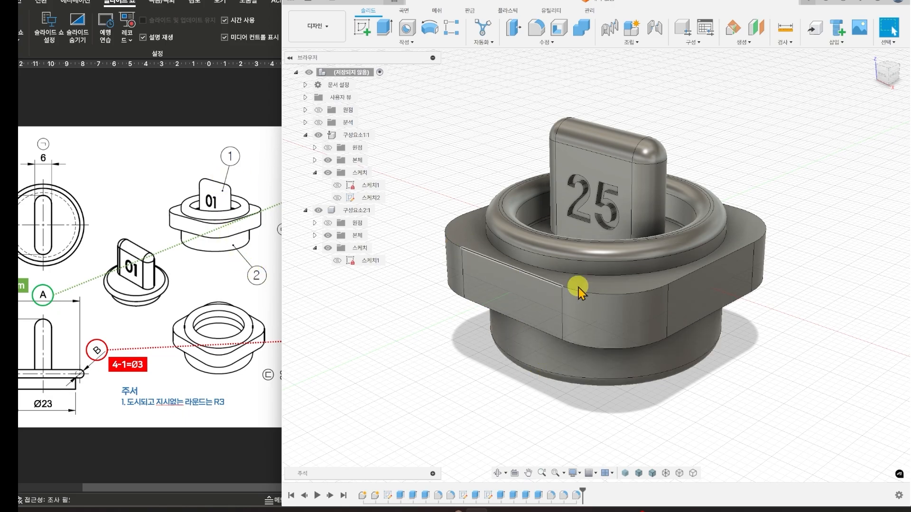
mouse_move(824, 306)
middle_mouse_down("shift")
mouse_move(826, 359)
mouse_move(815, 283)
mouse_move(816, 306)
middle_mouse_up("shift")
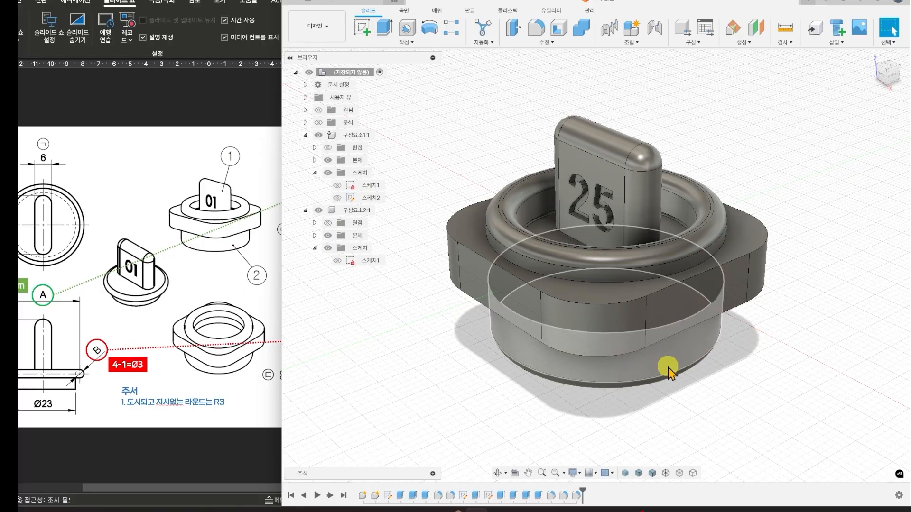
middle_click_drag(668, 368, 674, 371, "shift")
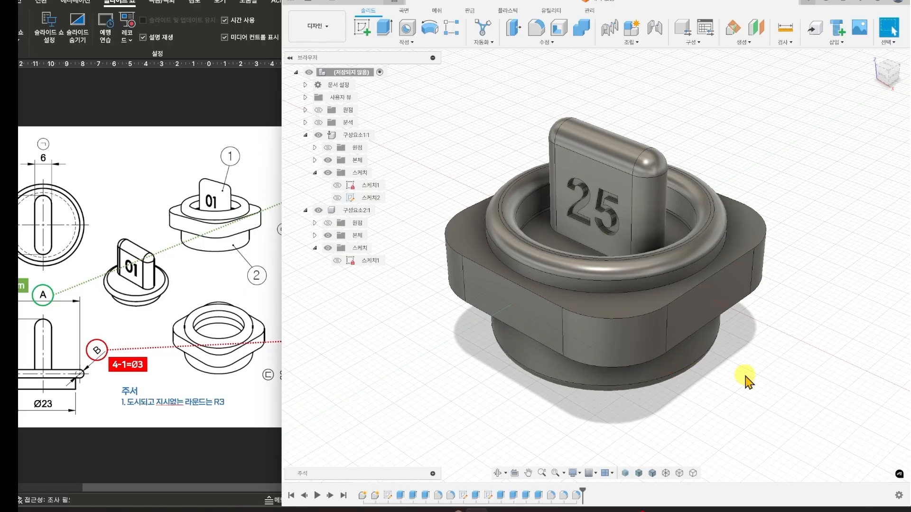
scroll(743, 368, "up", 3)
scroll(742, 369, "down", 3)
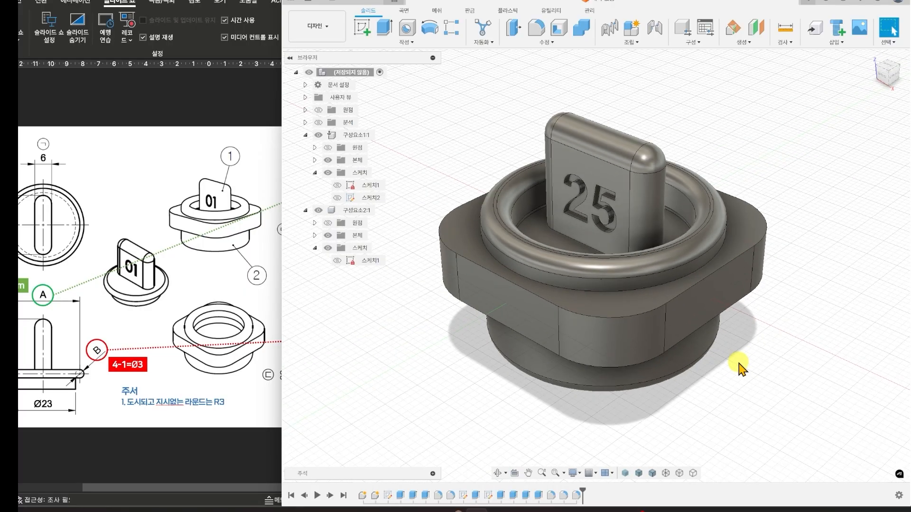
middle_click_drag(744, 349, 753, 332)
middle_click_drag(779, 380, 688, 342, "shift")
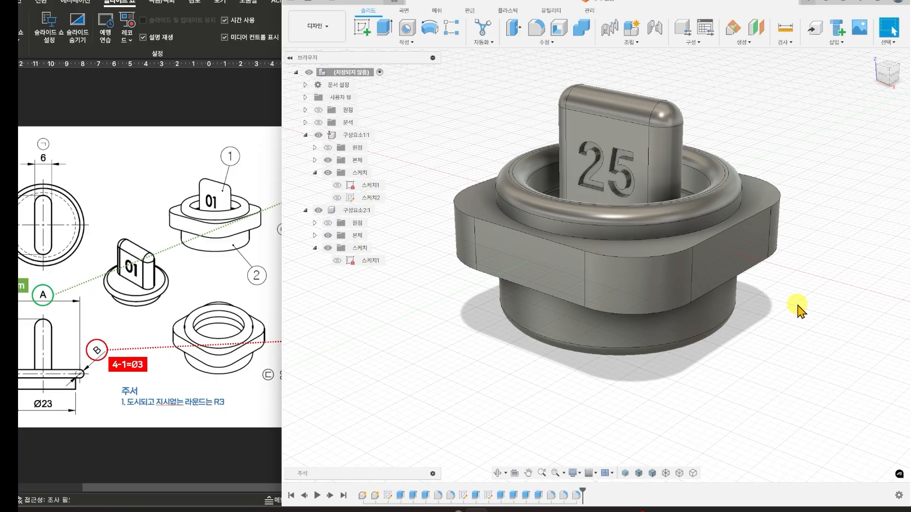
- Redisplay the section analysis, inspect part 1's flange in the ring groove face-on in upright and sideways orientations, and hide the section again
left_click(318, 122)
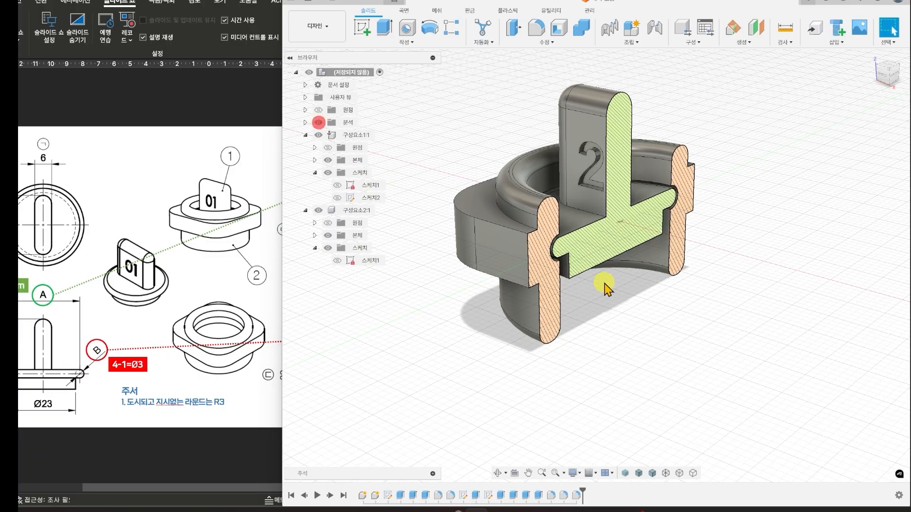
middle_click_drag(748, 348, 709, 332, "shift")
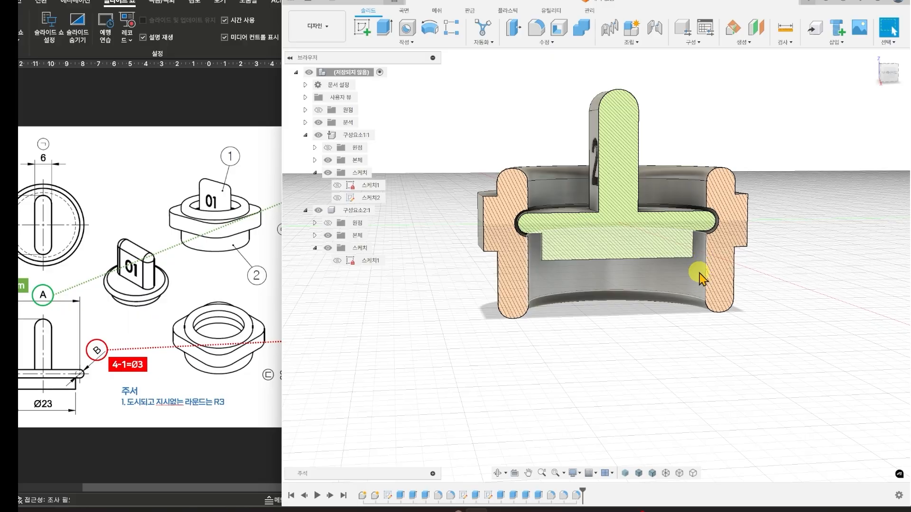
scroll(700, 279, "up", 3)
scroll(693, 260, "down", 2)
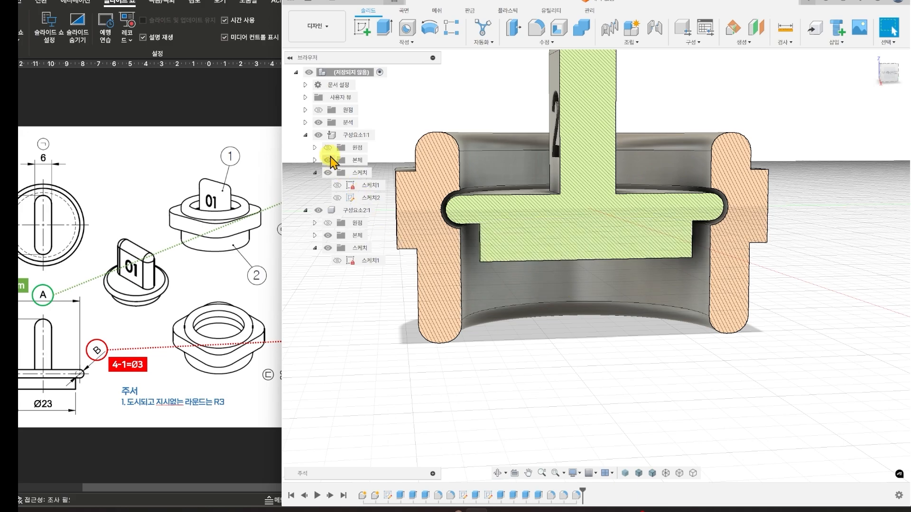
left_click(888, 72)
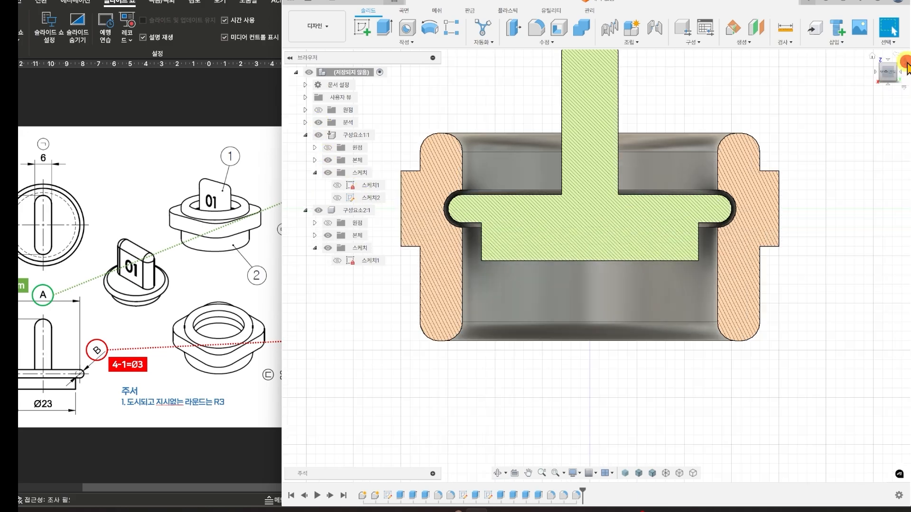
left_click(904, 60)
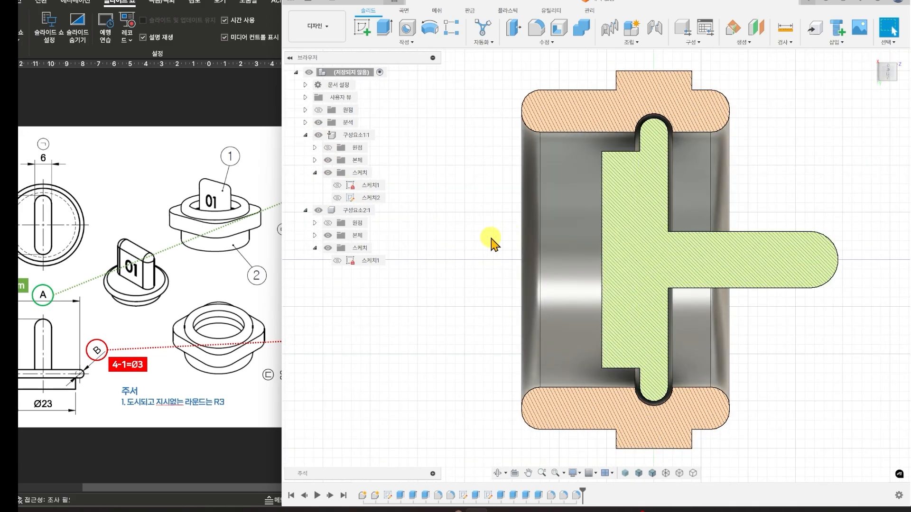
left_click(318, 123)
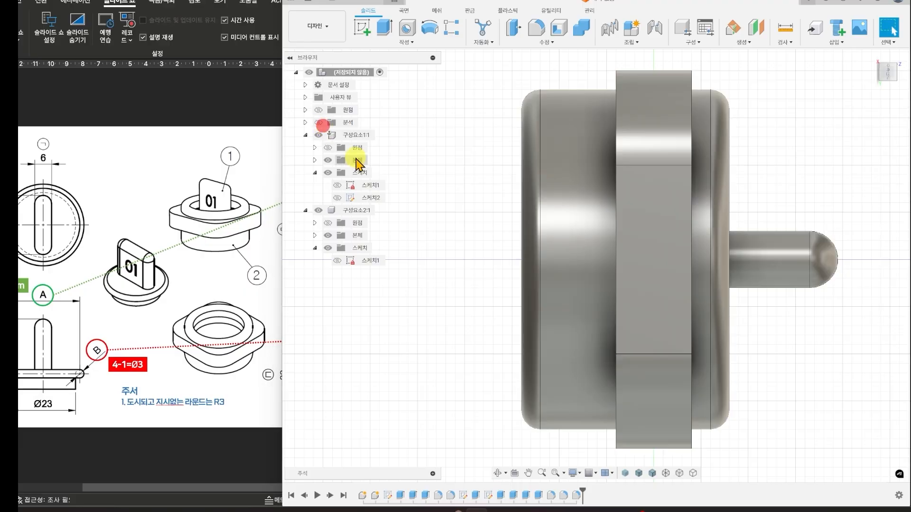
- Select the two adjacent flat side faces of the ring body's square collar in turn and examine them as possible resting faces
middle_click_drag(722, 320, 677, 352, "shift")
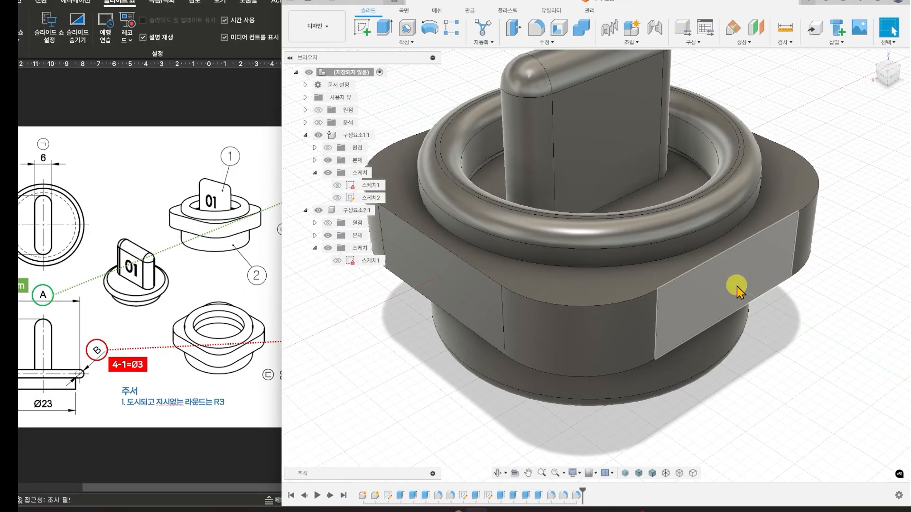
left_click(737, 287)
left_click(464, 301)
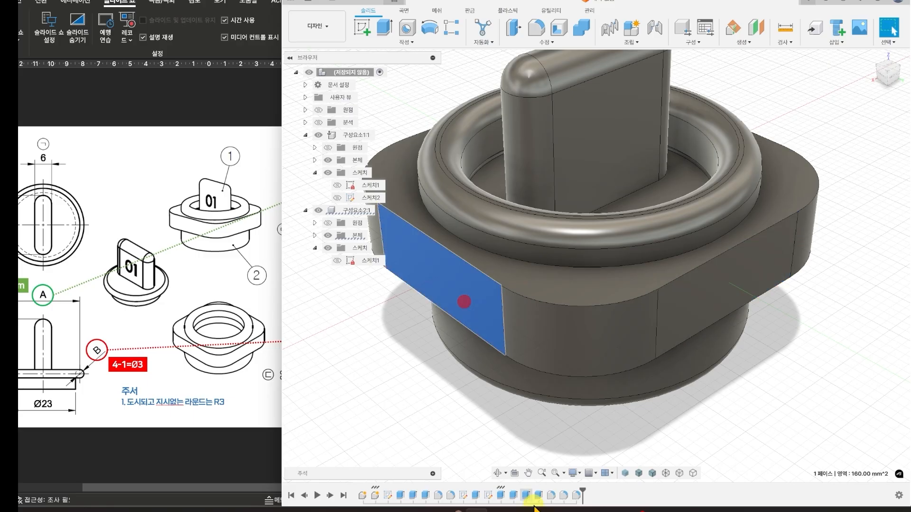
left_click(732, 429)
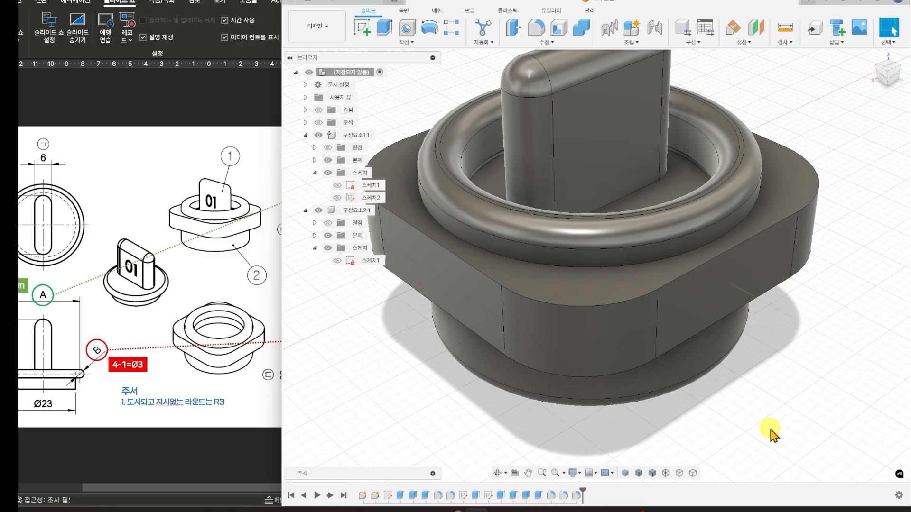
left_click(740, 275)
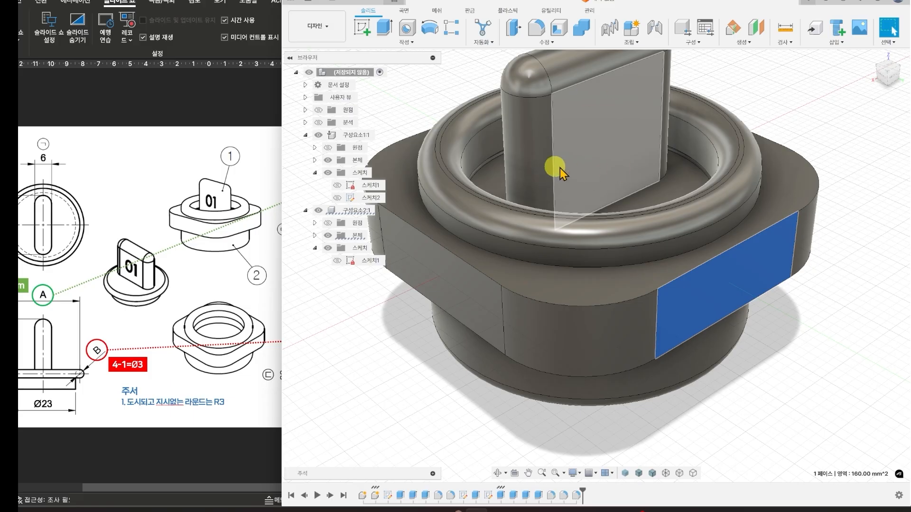
middle_click_drag(656, 209, 454, 417, "shift")
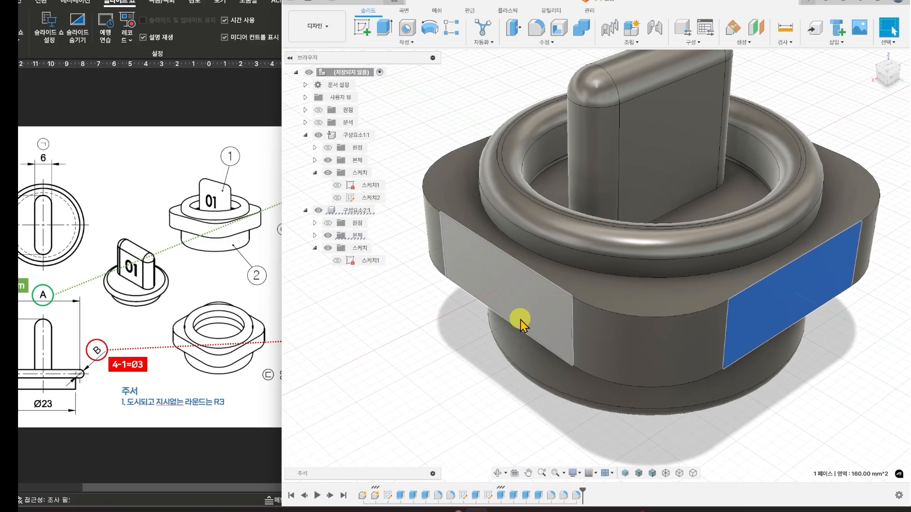
left_click(507, 296)
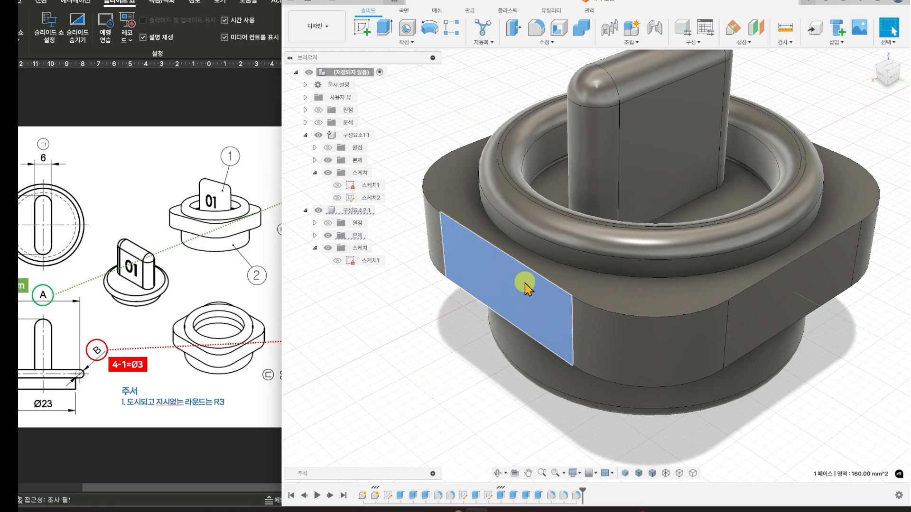
middle_click_drag(433, 313, 606, 258, "shift")
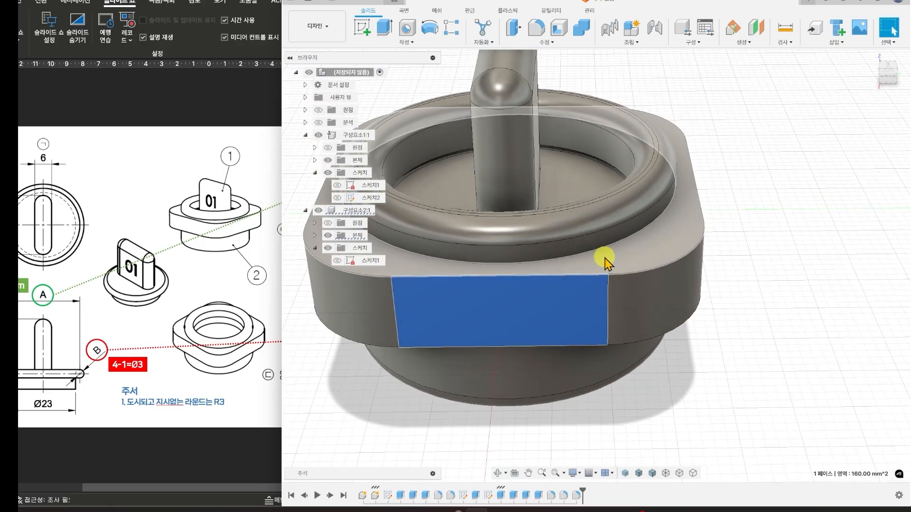
- Inspect the assembly square-on to the collar's flat side and turned on its side, and return to the isometric home view
left_click(889, 79)
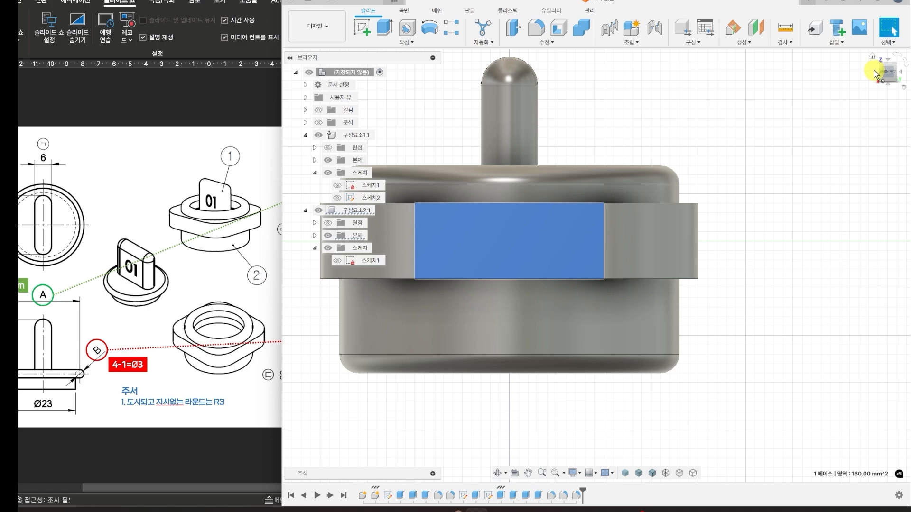
left_click(876, 74)
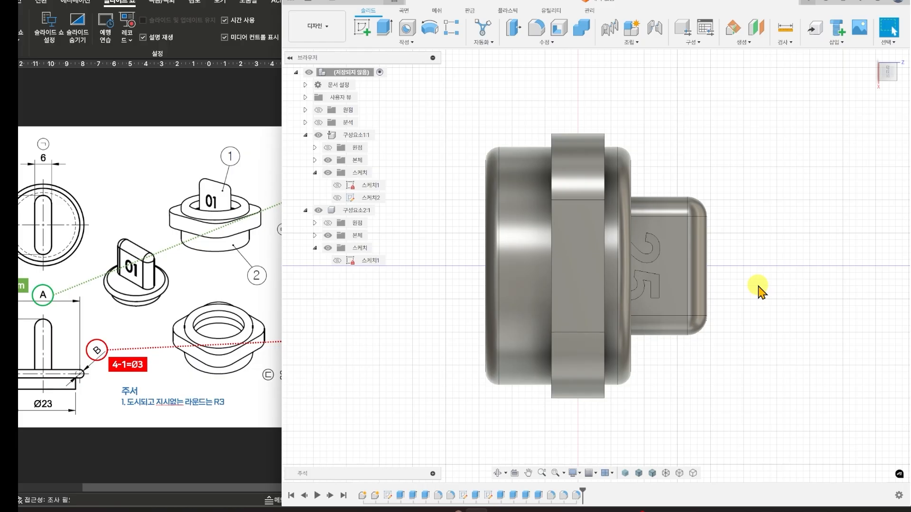
middle_click_drag(760, 290, 626, 289, "shift")
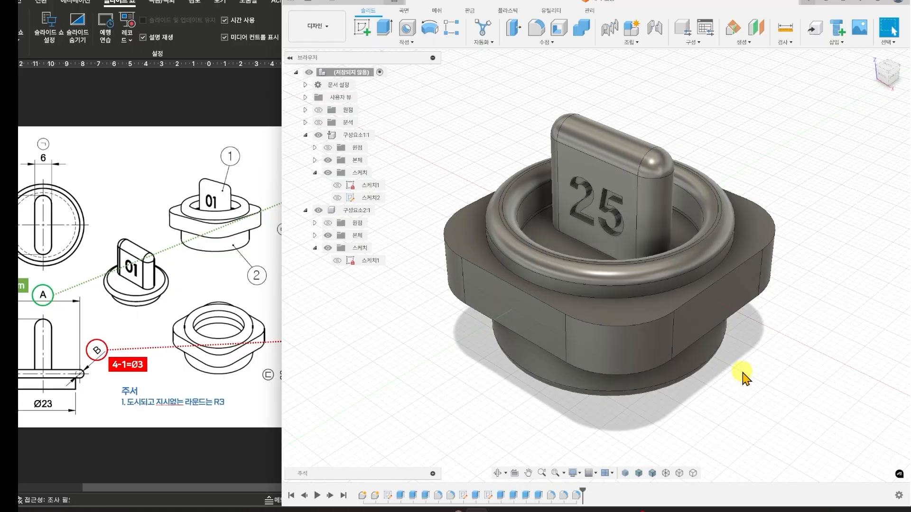